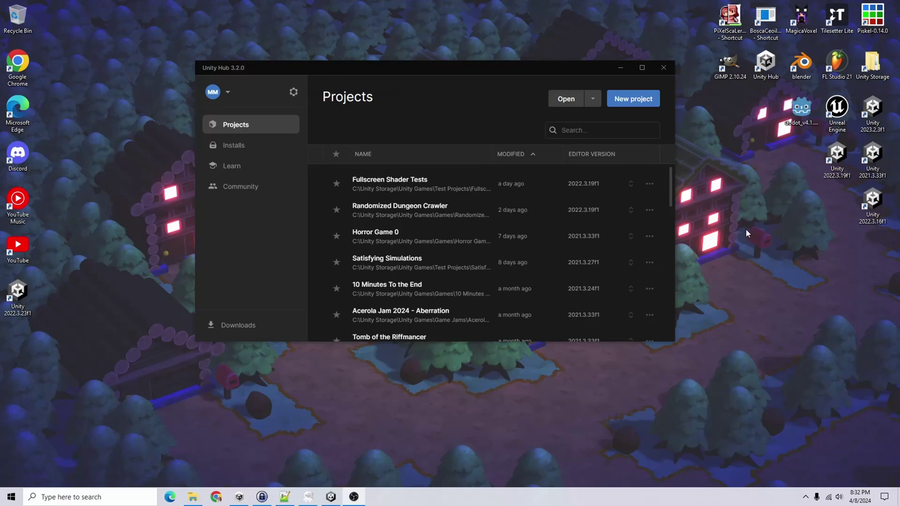
Start a new project and set its editor version to 2022.3.23f1.
click(623, 98)
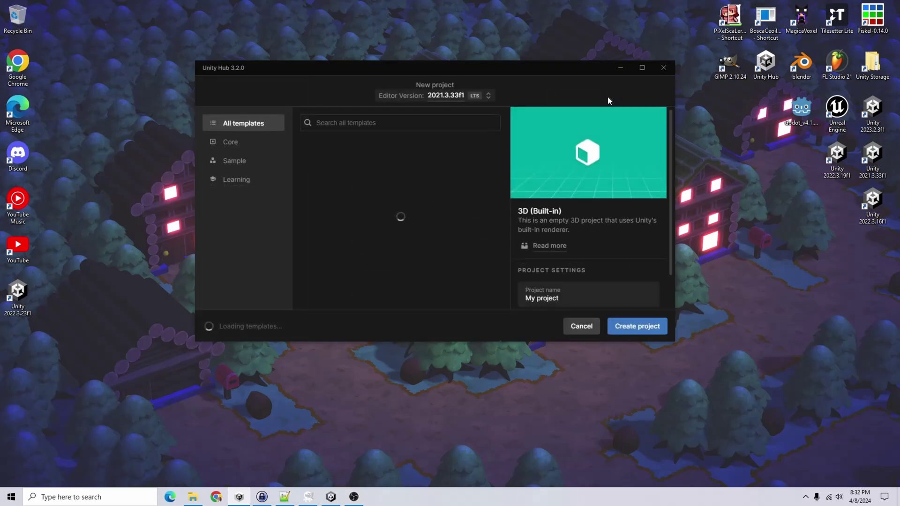
click(466, 95)
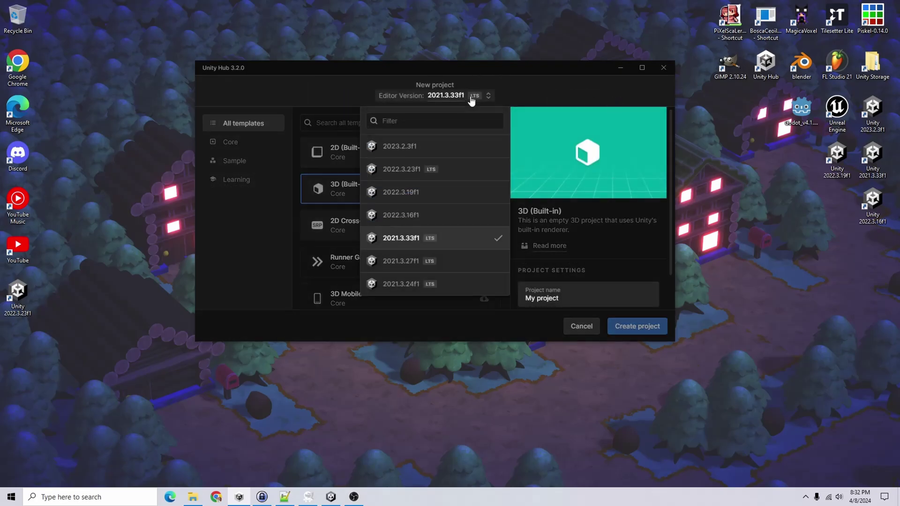
click(500, 177)
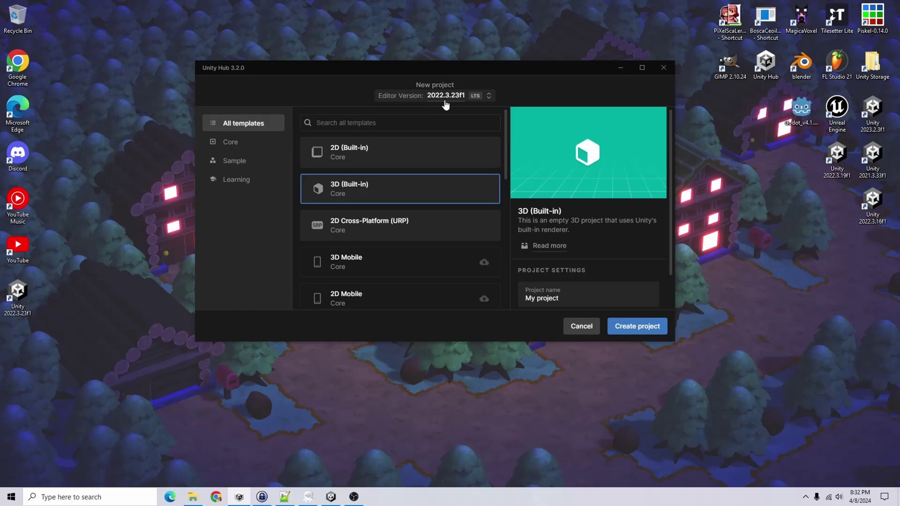
Name the 3D (Built-in) project "Fullscreen Shader Tutorial" and create it.
scroll(605, 246, down, 2)
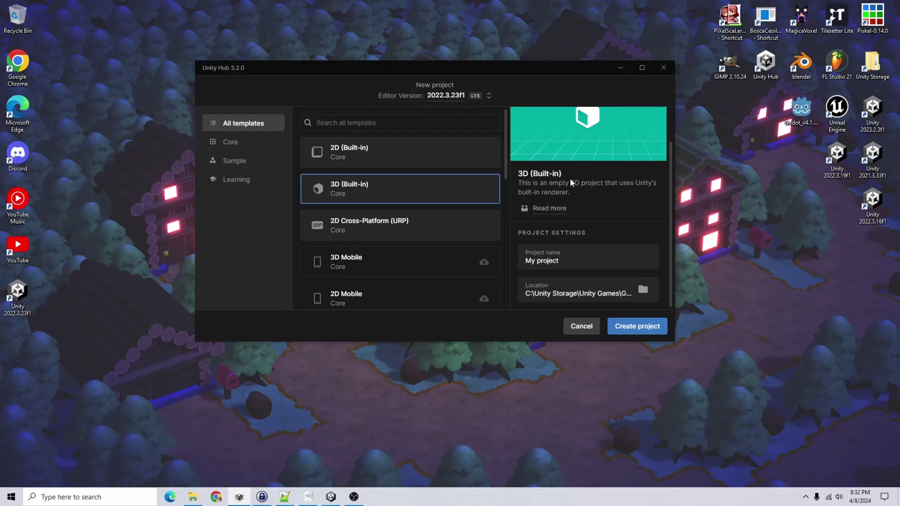
triple_click(593, 260)
key(BackSpace)
text(F)
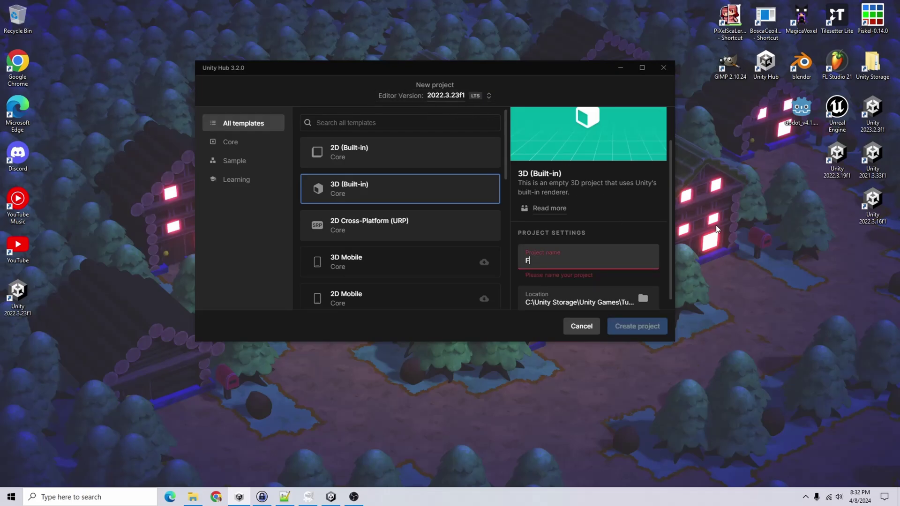
text(ullscreen Shader Tutor)
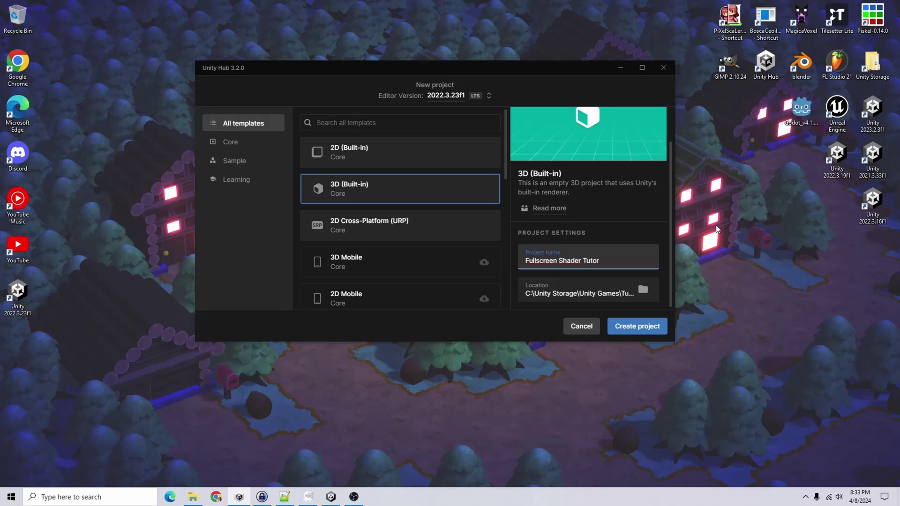
text(ial)
click(647, 328)
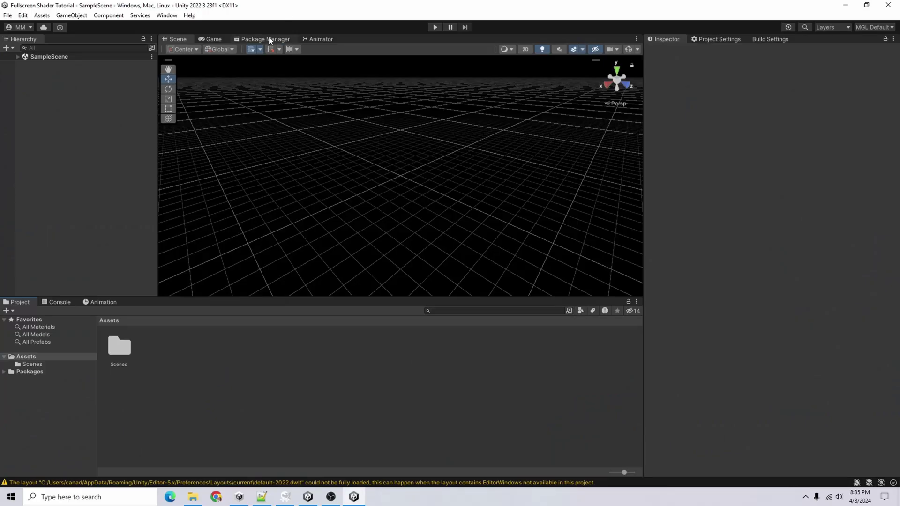
Install the Universal RP package from the Unity Registry.
click(269, 38)
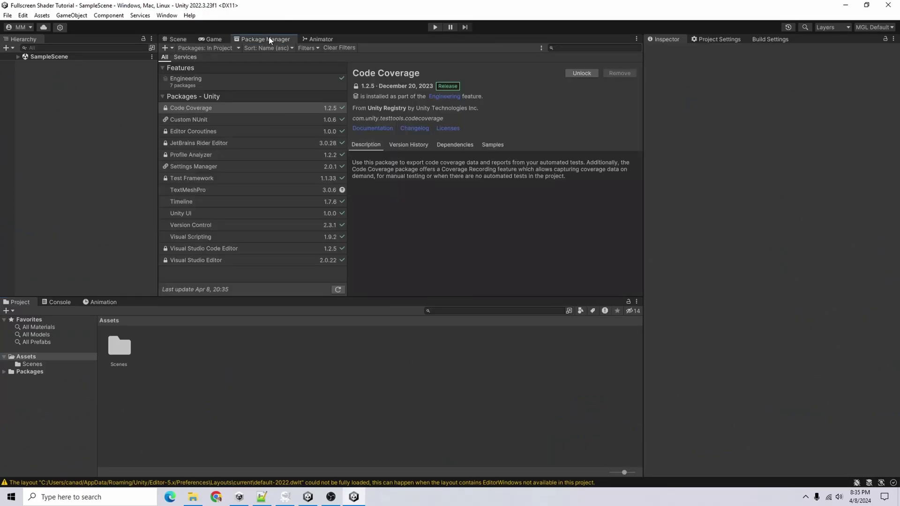
click(224, 48)
click(227, 58)
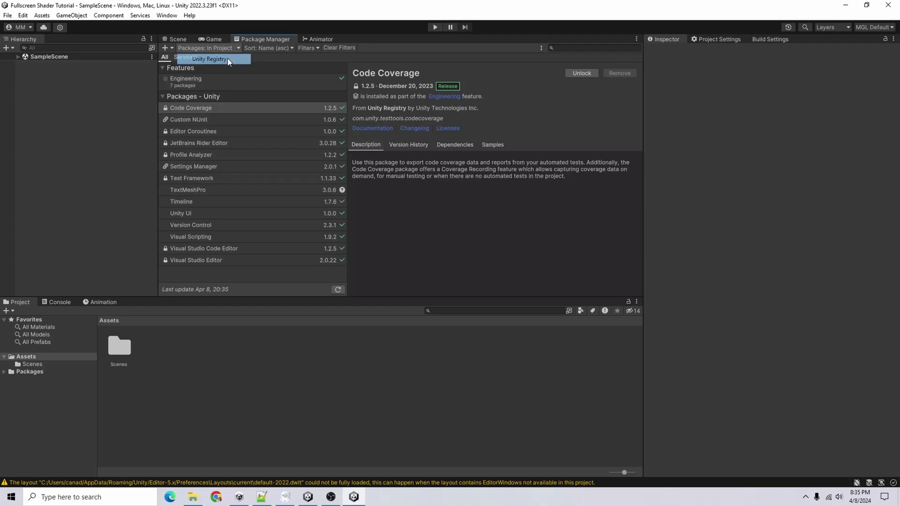
scroll(303, 136, down, 15)
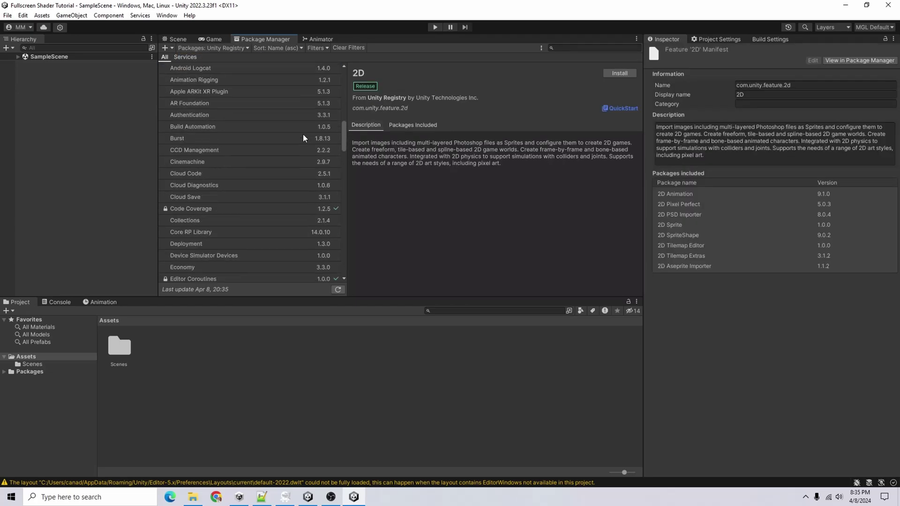
scroll(303, 160, down, 6)
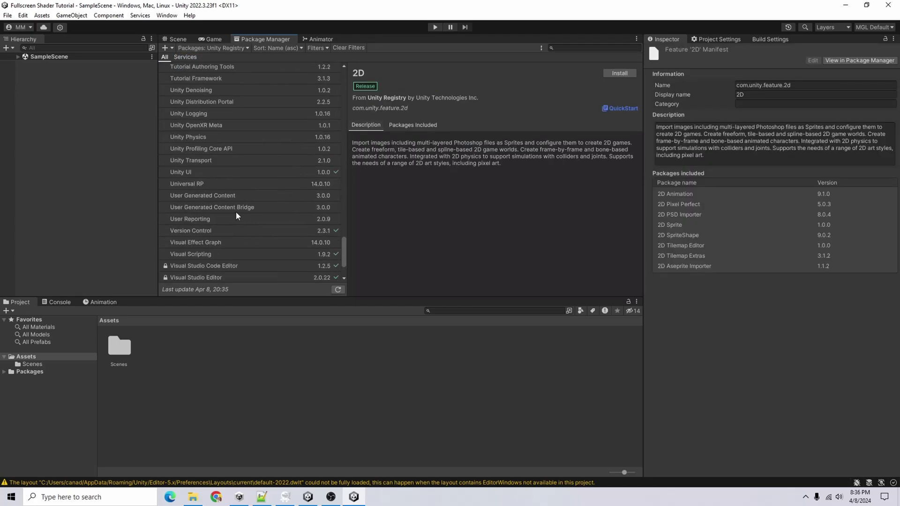
click(215, 184)
click(620, 73)
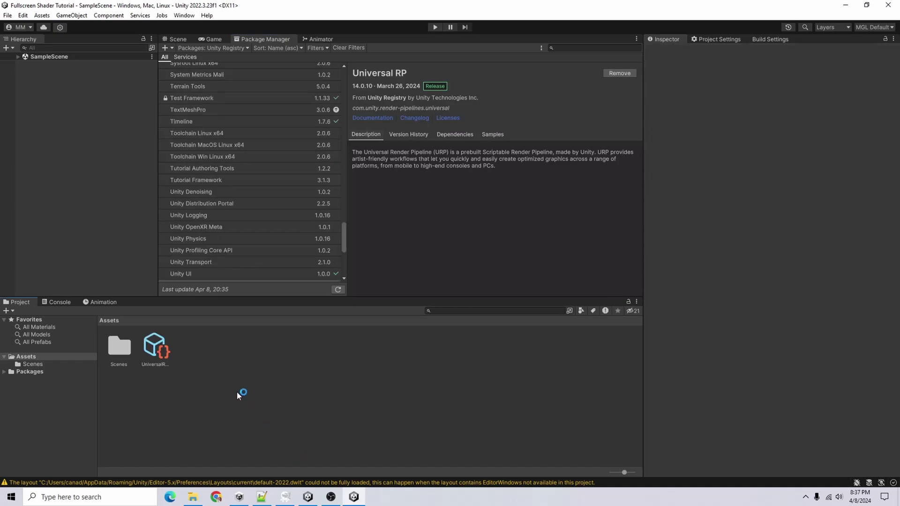
Create a folder named Rendering in Assets and move the Universal RP settings asset into it.
click(56, 302)
click(11, 311)
click(20, 302)
right_click(262, 395)
mouse_move(287, 138)
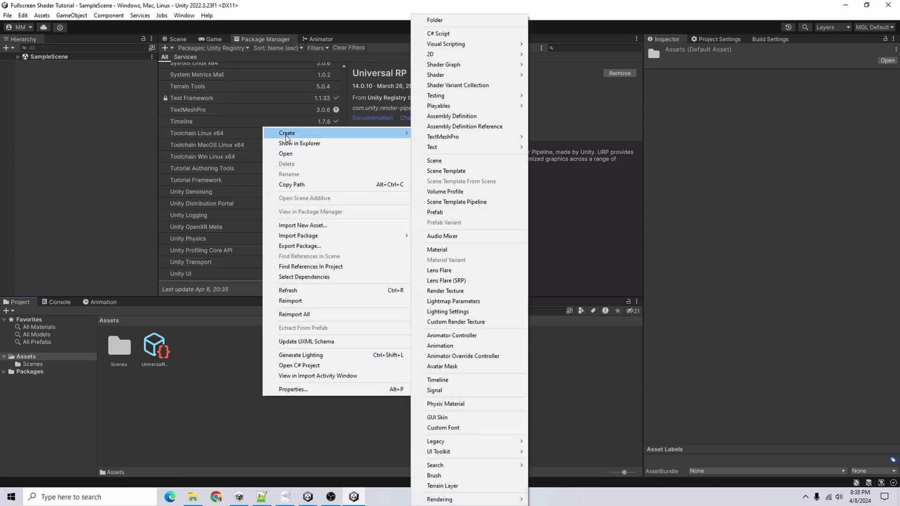
click(471, 21)
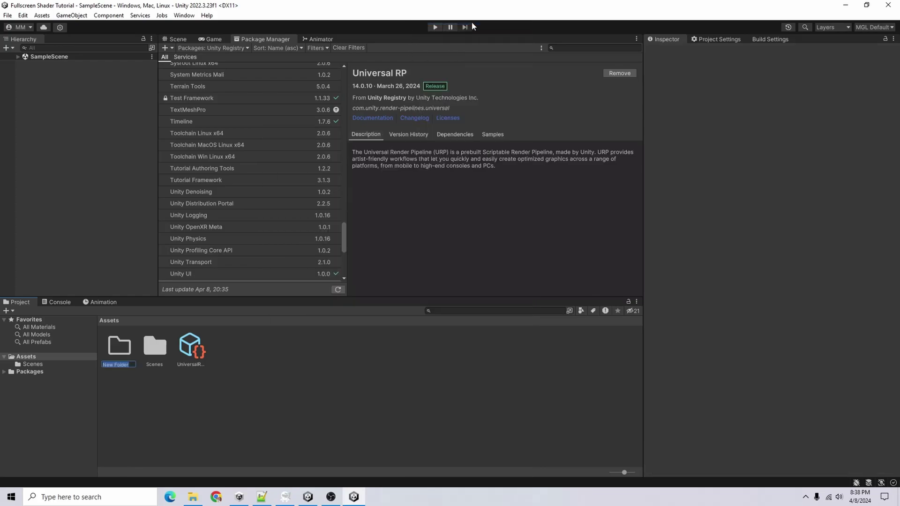
text(Rendering)
key(Return)
drag(185, 346, 119, 348)
Create a URP Asset (with Universal Renderer) inside the Rendering folder, keeping the default name.
double_click(119, 347)
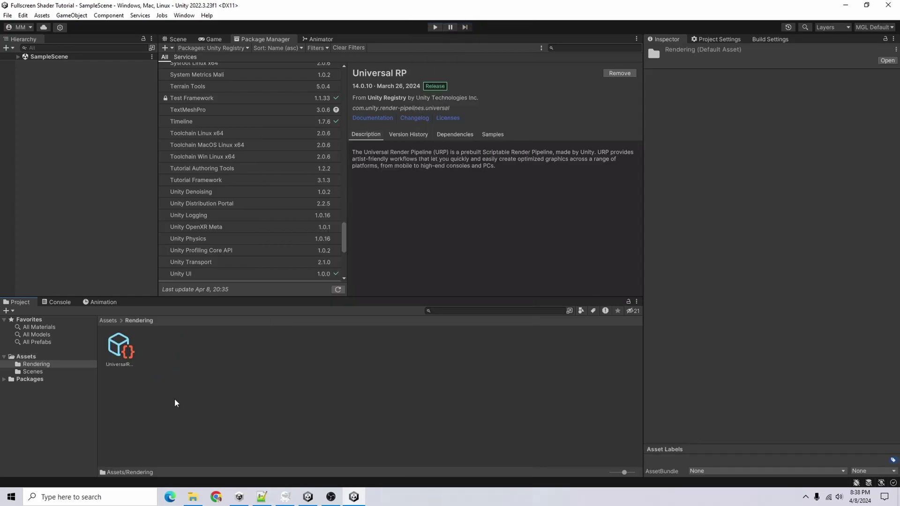
right_click(185, 365)
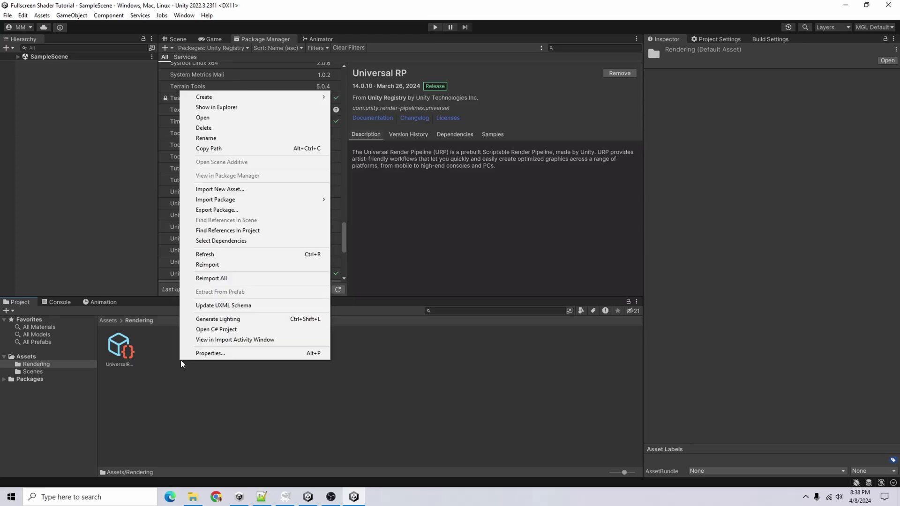
mouse_move(246, 99)
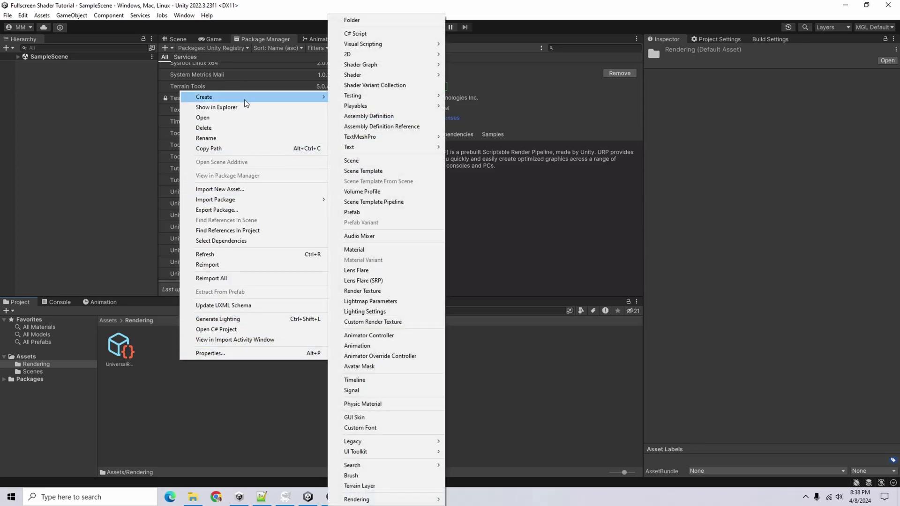
mouse_move(399, 499)
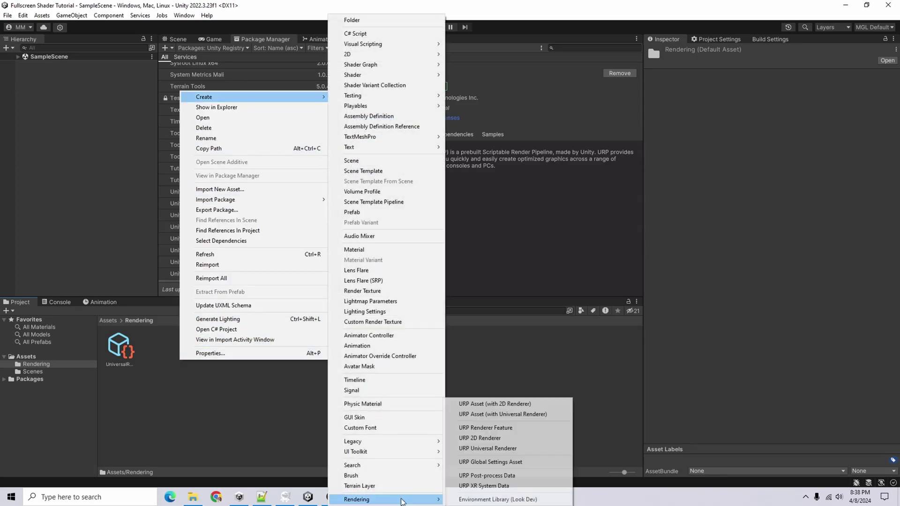
click(548, 415)
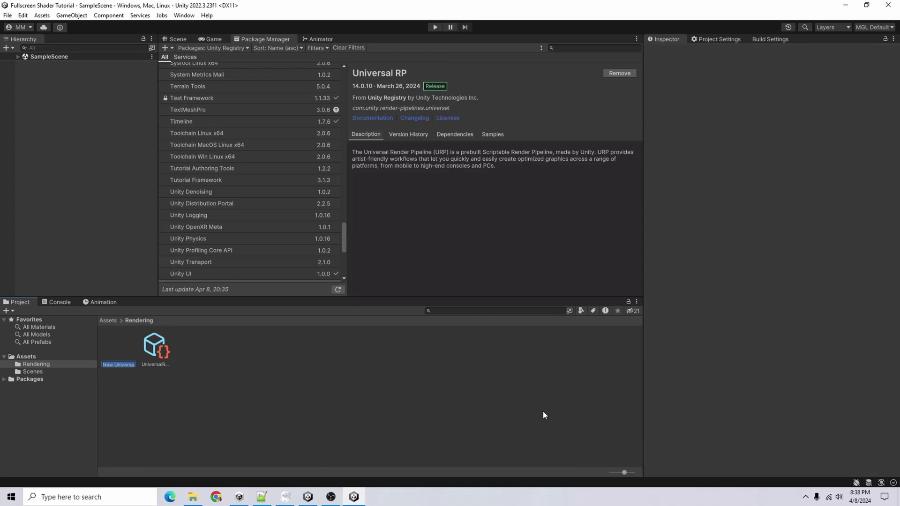
Assign the new URP asset as the Scriptable Render Pipeline in the project's Graphics settings.
click(713, 38)
click(664, 88)
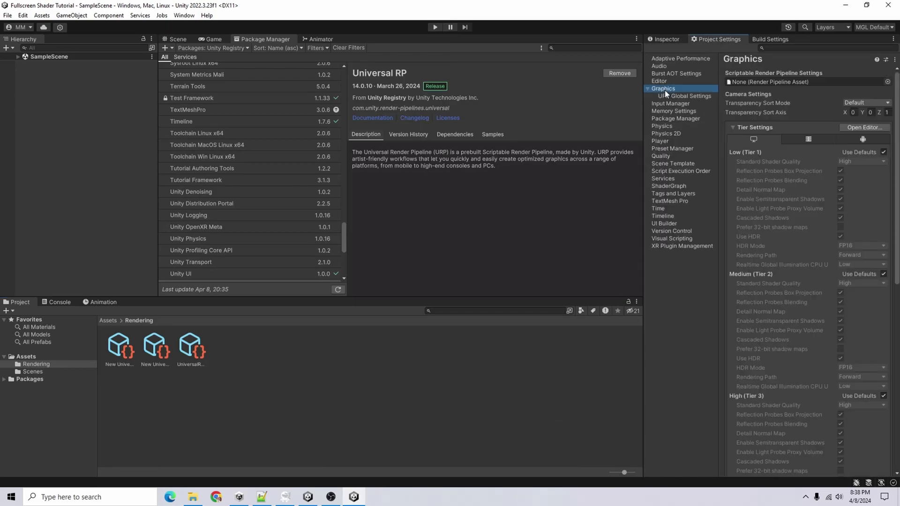
drag(861, 158, 819, 83)
key(Return)
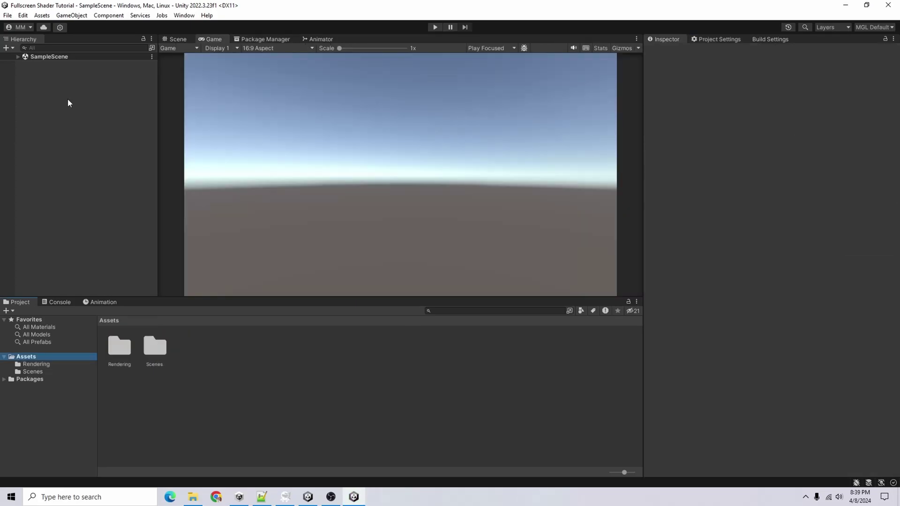
Expand SampleScene in the hierarchy and add a 3D Cube to it.
click(18, 56)
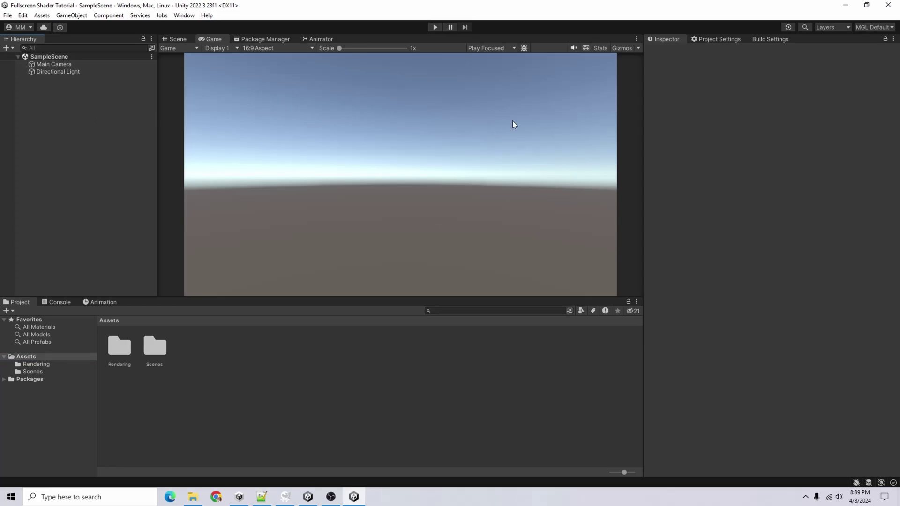
right_click(87, 92)
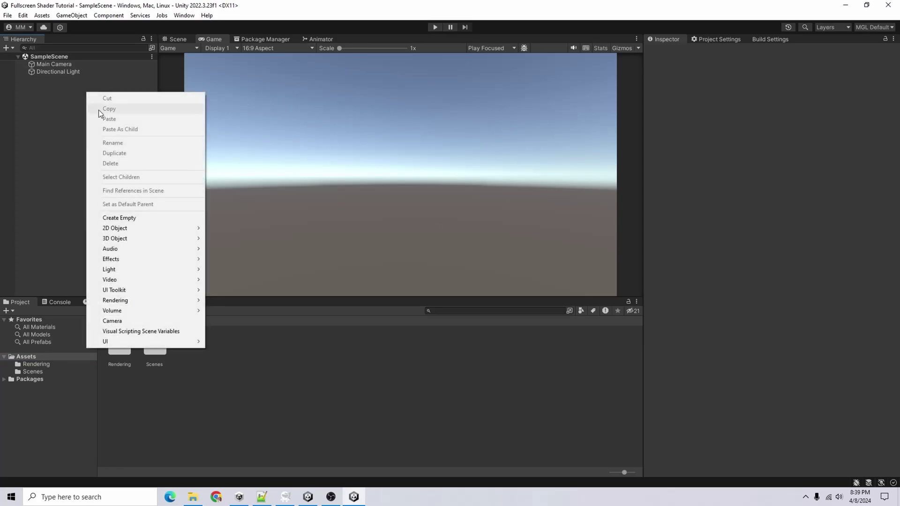
mouse_move(155, 237)
click(255, 243)
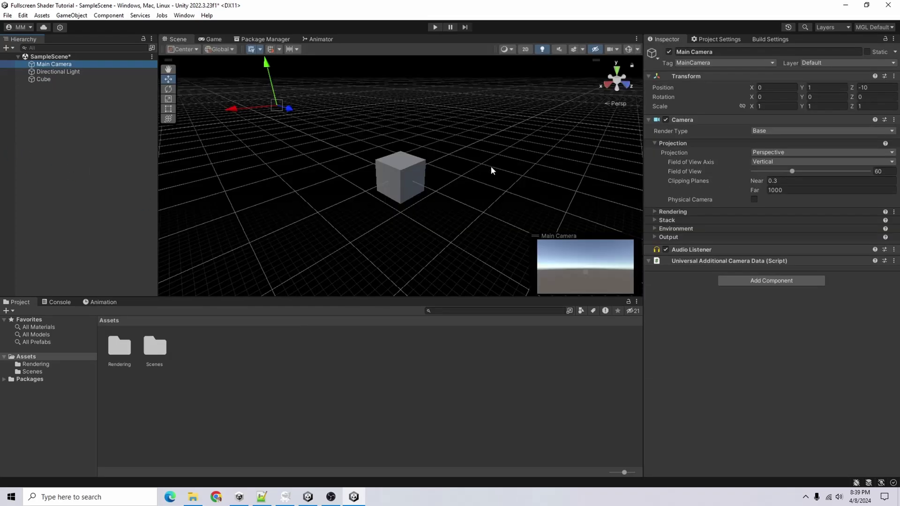
Align the Main Camera with the Scene view so it looks down at the cube, and show the Game view.
key(ctrl+shift+f)
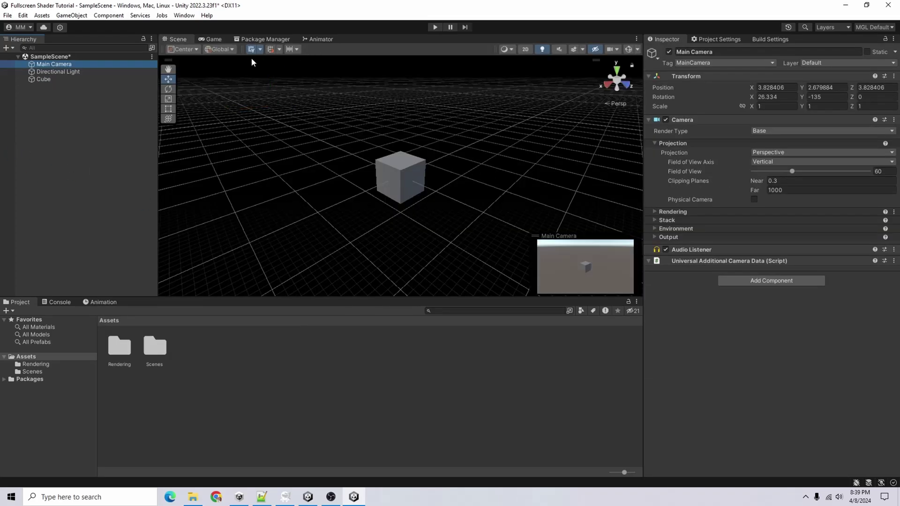
click(212, 39)
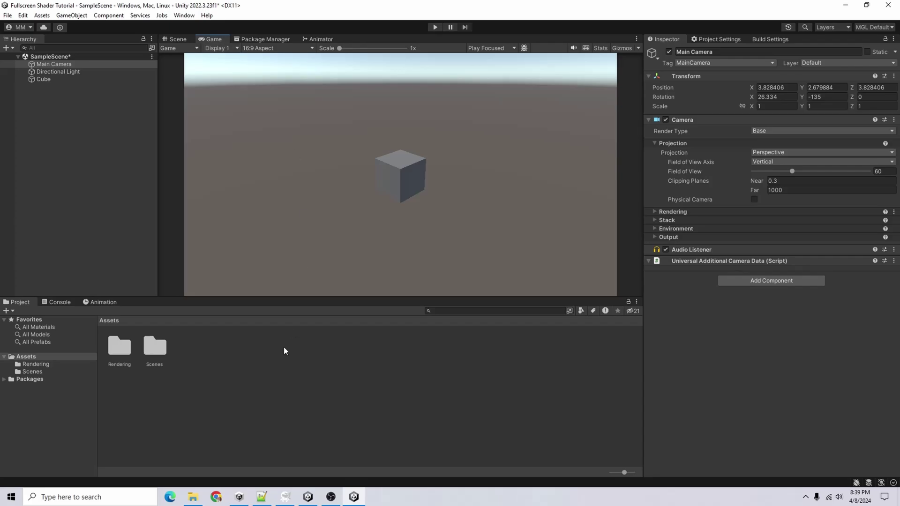
click(243, 376)
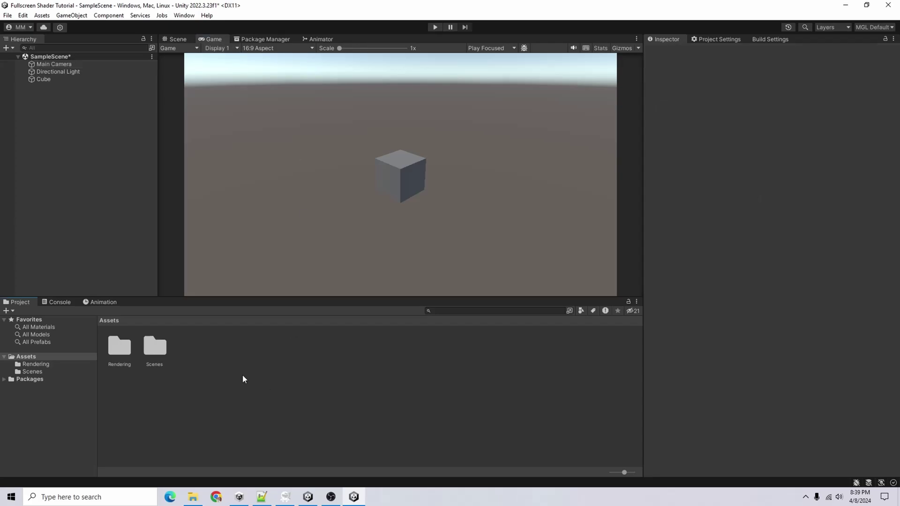
Create a folder named Shaders in Assets.
right_click(221, 360)
mouse_move(265, 97)
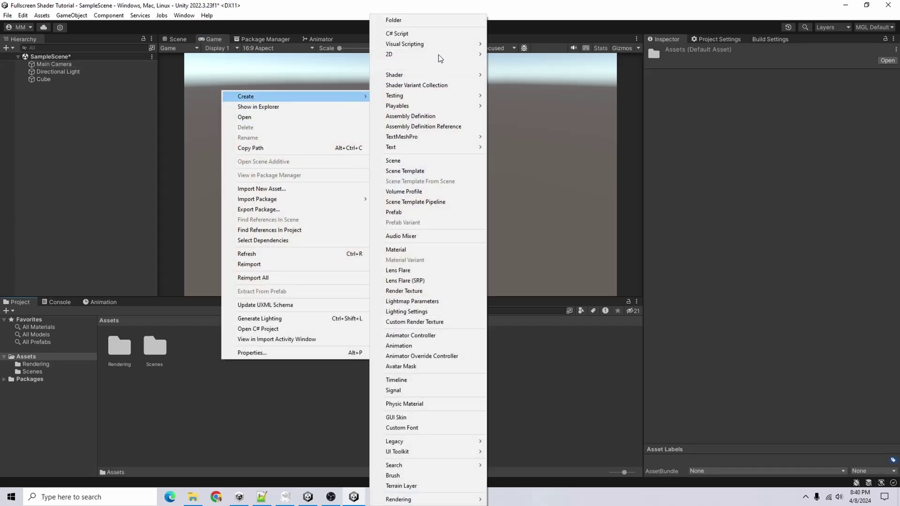
click(425, 20)
text(Shadeer)
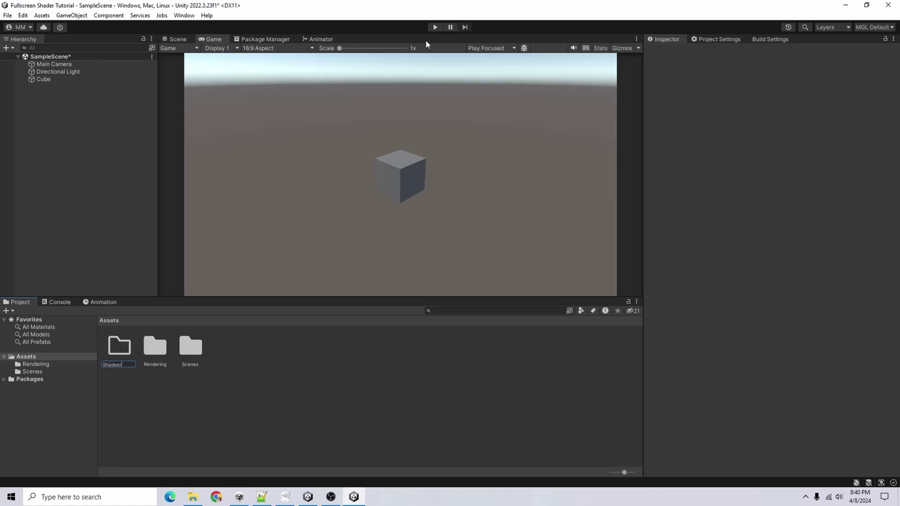
key(BackSpace)
key(BackSpace)
text(rs)
key(Return)
Create a URP Fullscreen Shader Graph named "FS Shader Graph" in the Shaders folder and show its graph editor maximized.
double_click(111, 356)
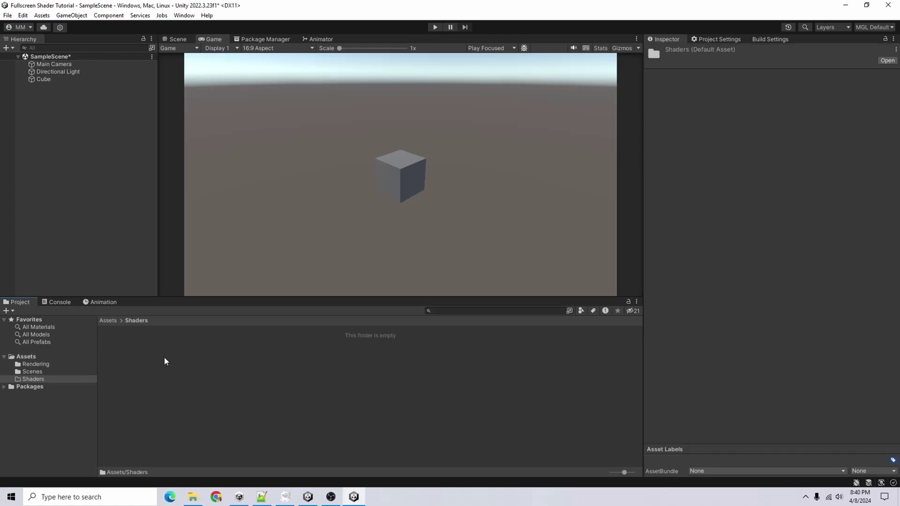
right_click(164, 357)
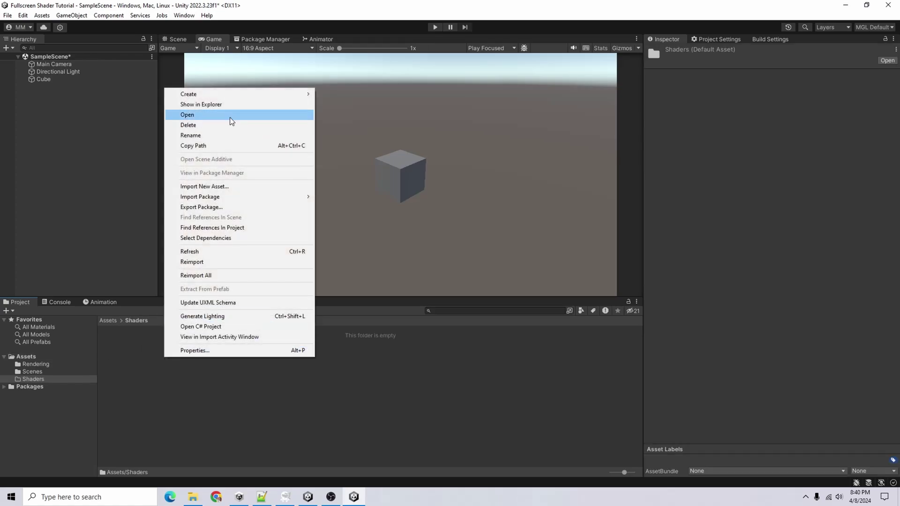
mouse_move(231, 96)
mouse_move(380, 68)
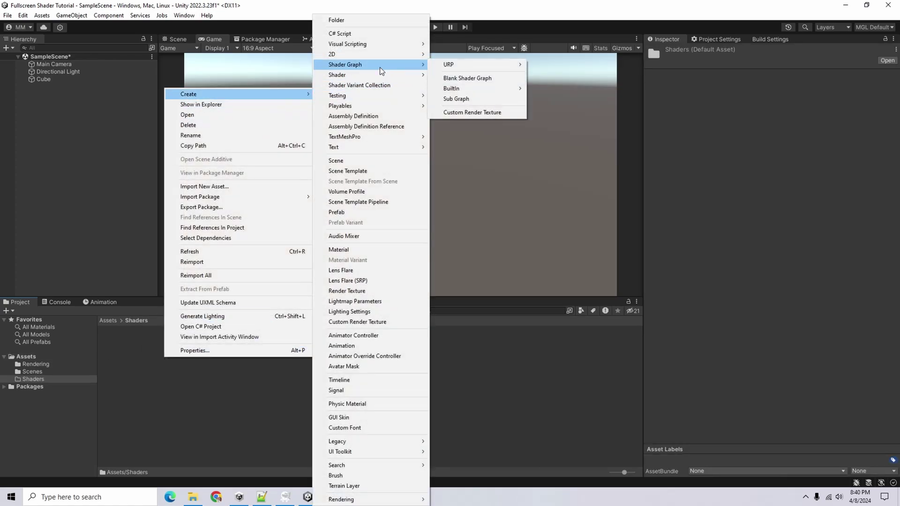
mouse_move(470, 68)
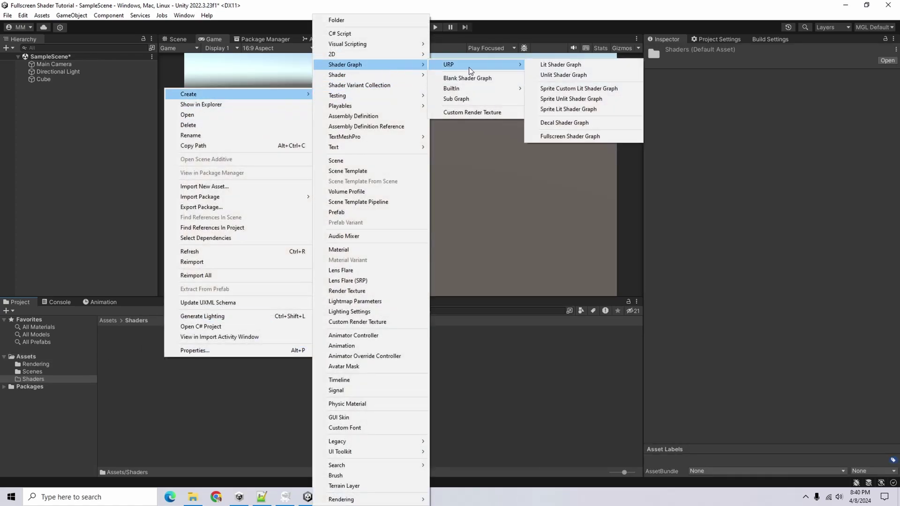
click(571, 137)
text(FS Shader)
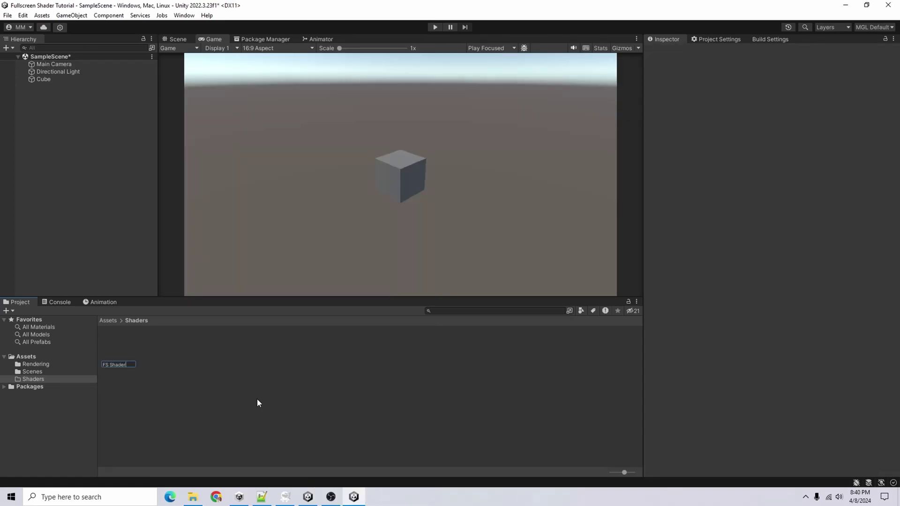
text( Graph)
key(Return)
double_click(373, 39)
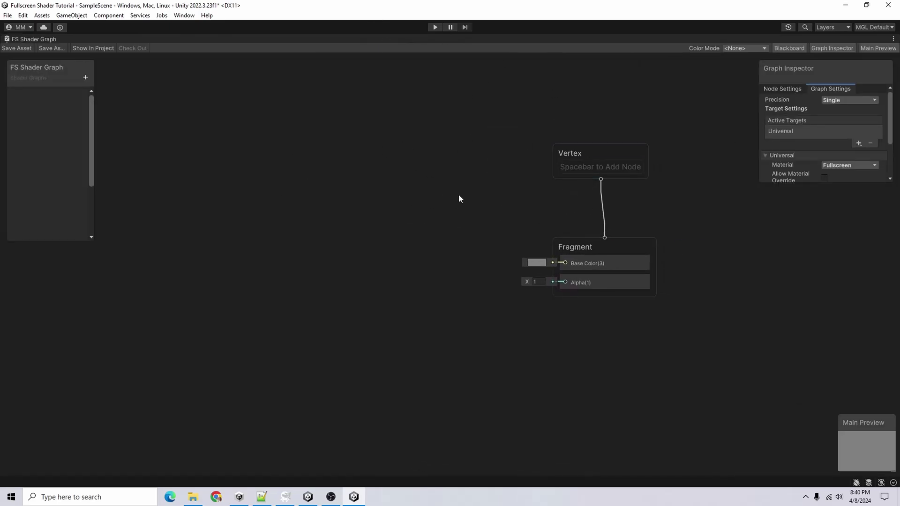
Add a URP Sample Buffer node to the graph and set its source buffer to BlitSource.
right_click(295, 223)
click(334, 227)
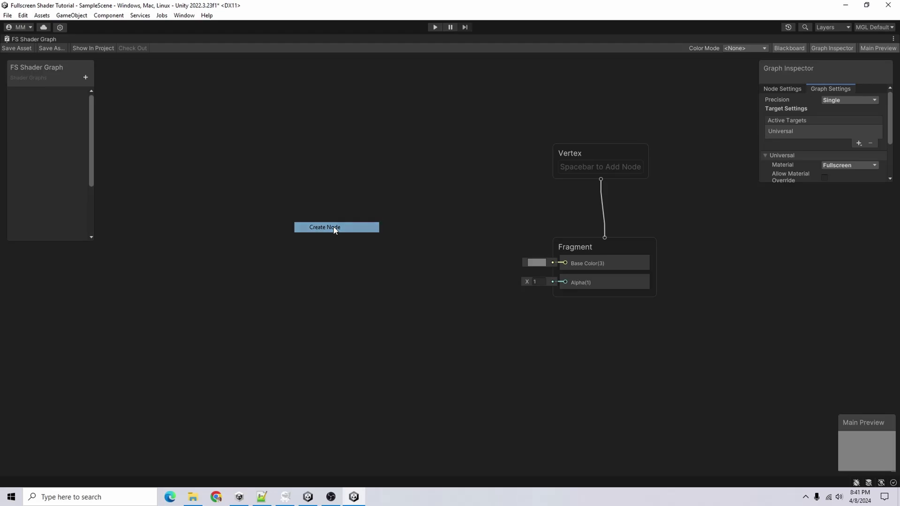
text(urp)
key(Return)
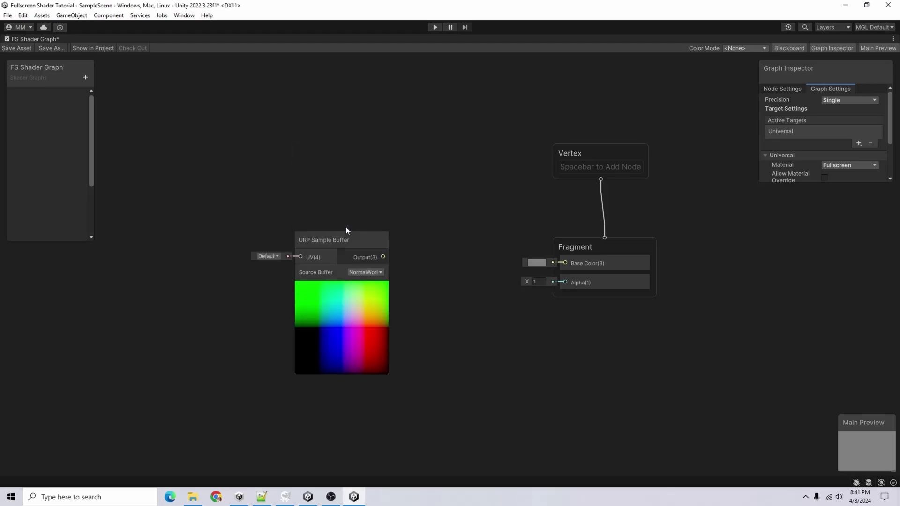
click(365, 273)
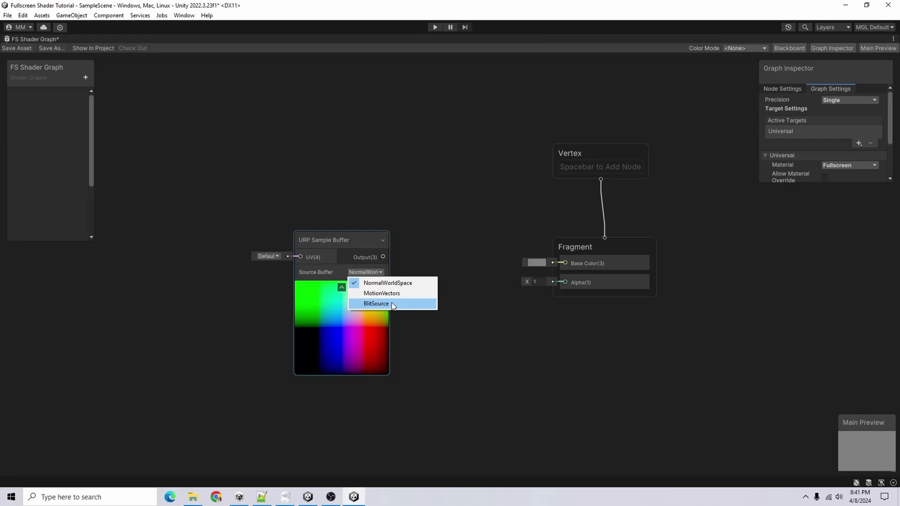
click(377, 303)
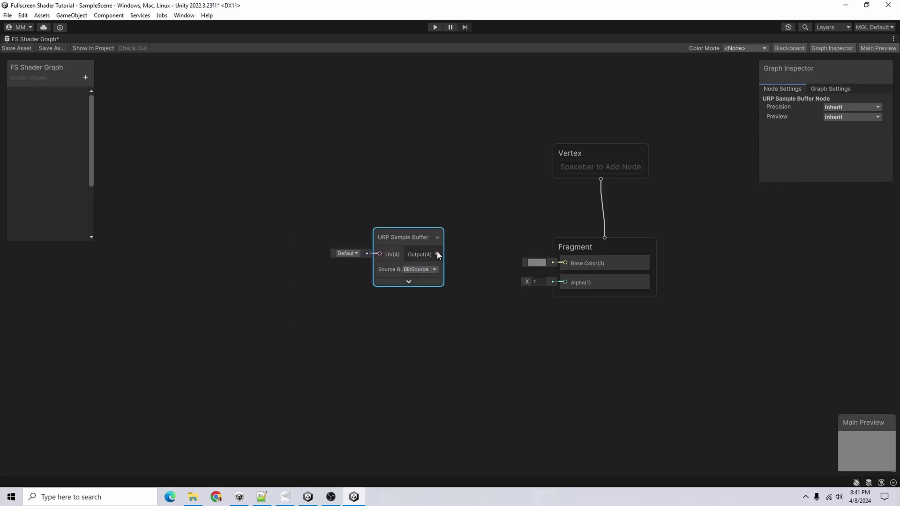
Connect the URP Sample Buffer's output to the fragment's Base Color and save the shader graph.
drag(438, 254, 564, 263)
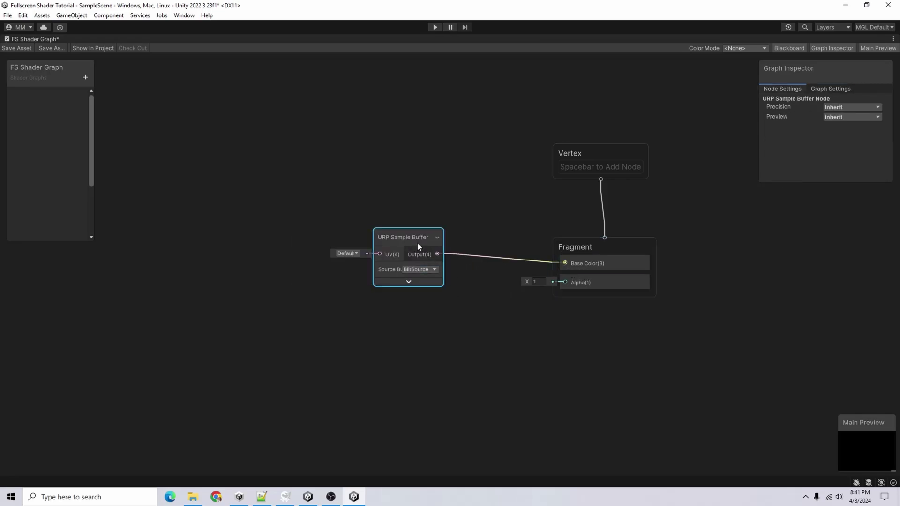
click(15, 48)
double_click(36, 38)
Create a material from the FS Shader Graph asset in the Shaders folder and show the Game view.
right_click(123, 345)
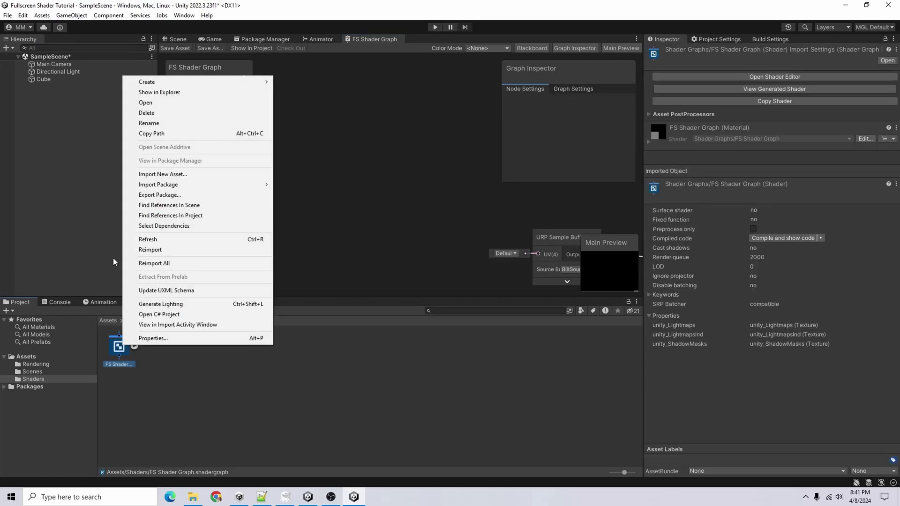
mouse_move(173, 82)
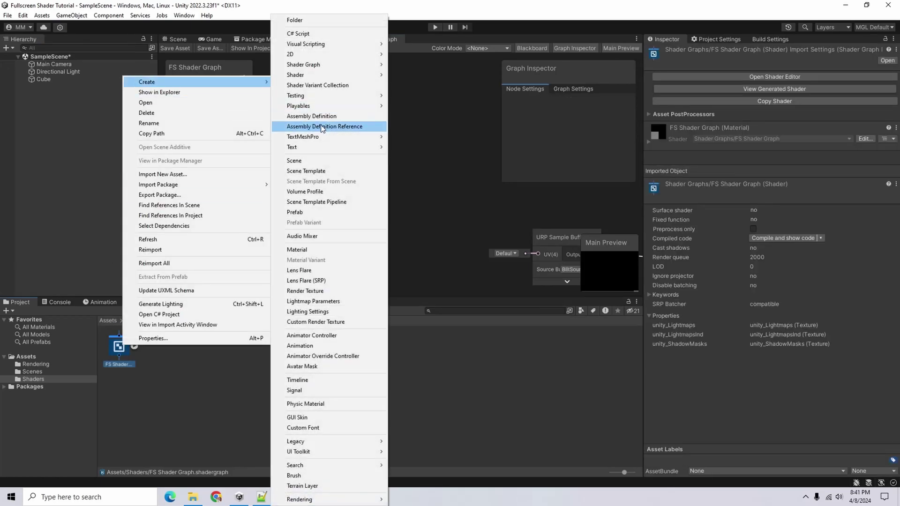
click(352, 254)
key(Return)
click(180, 38)
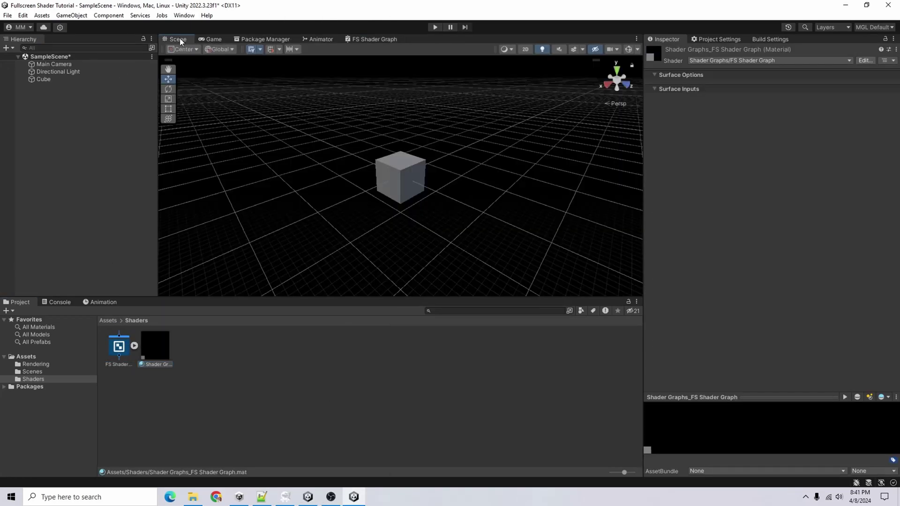
click(210, 39)
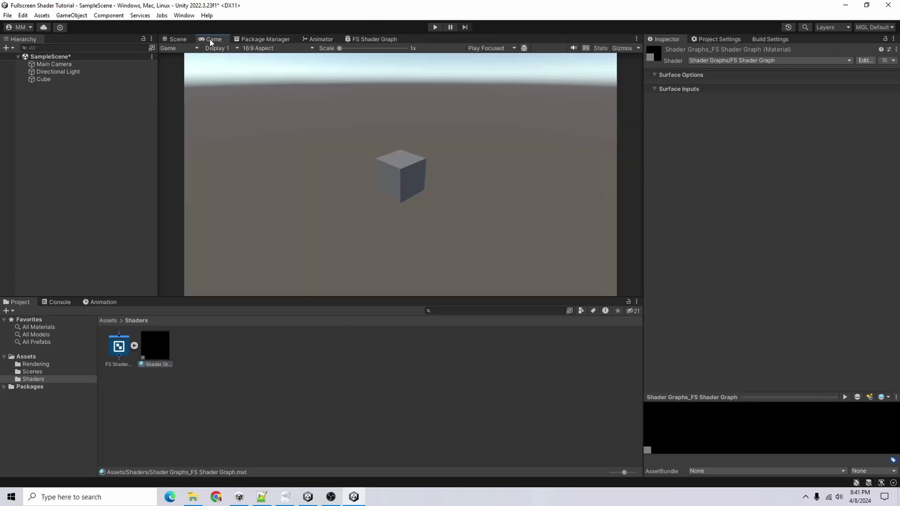
Add a Full Screen Pass Renderer Feature to the Universal Render Pipeline renderer asset in the Rendering folder and expand its settings.
click(36, 364)
click(155, 347)
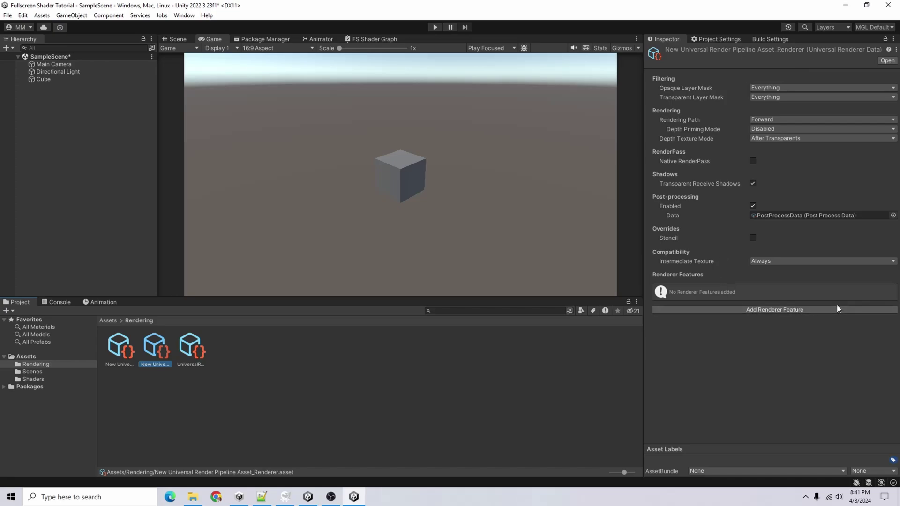
click(806, 309)
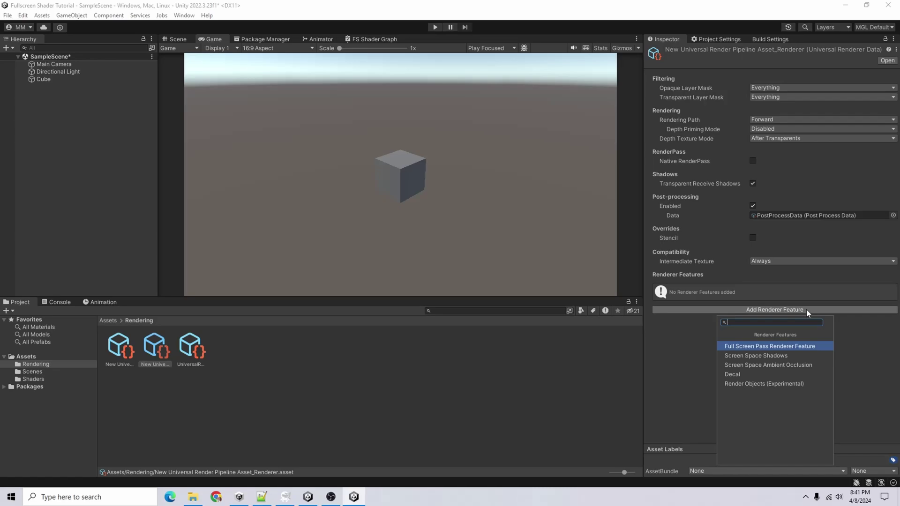
click(756, 347)
click(655, 288)
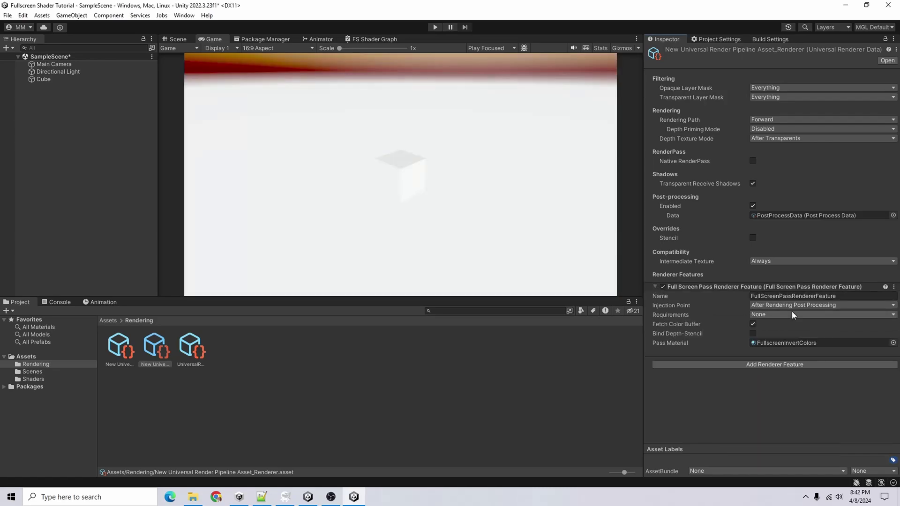
Replace the Full Screen Pass feature's pass material with the Shader Graphs_FS Shader Graph material from the Shaders folder.
click(822, 345)
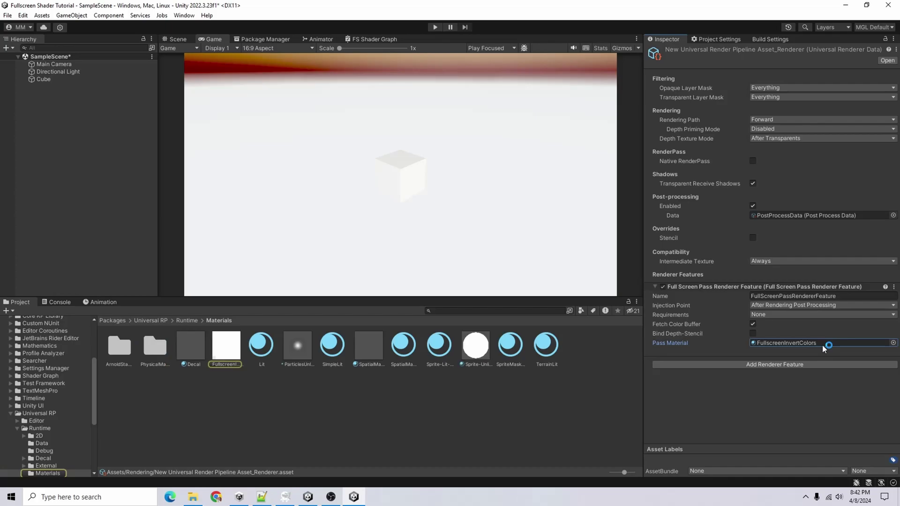
click(892, 342)
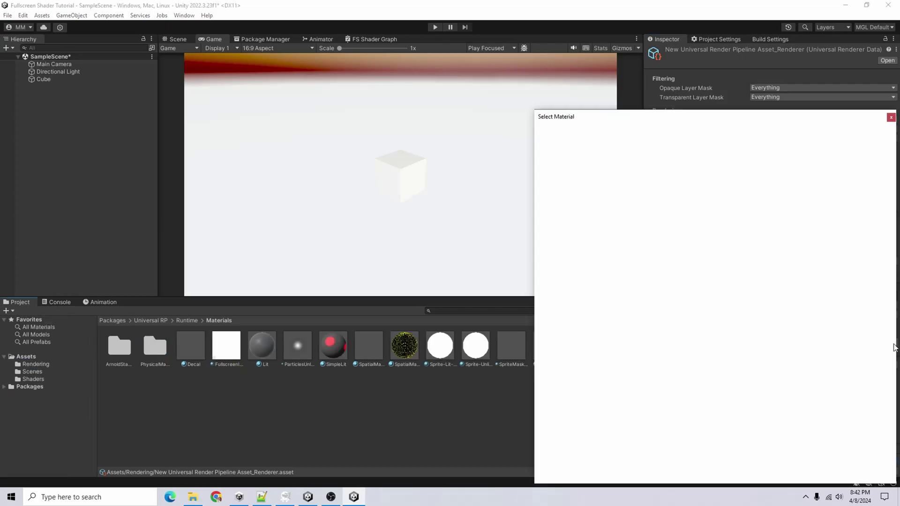
click(559, 168)
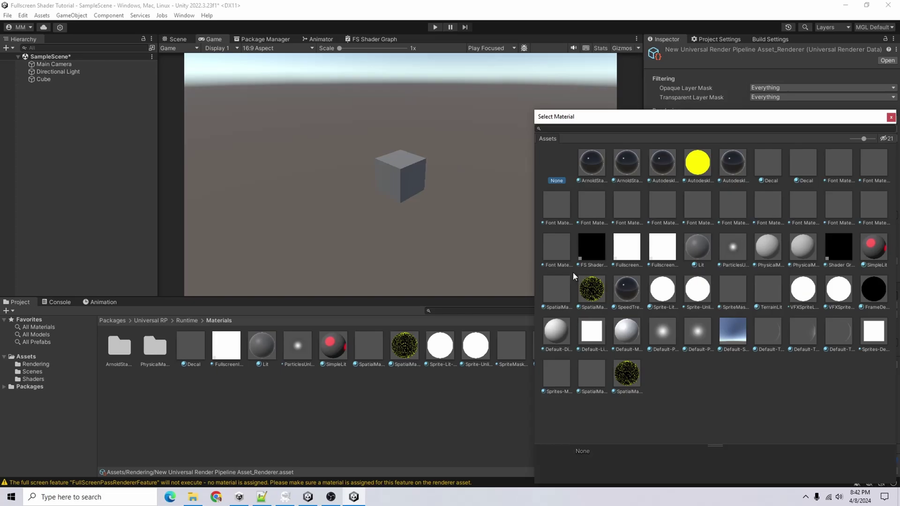
click(891, 117)
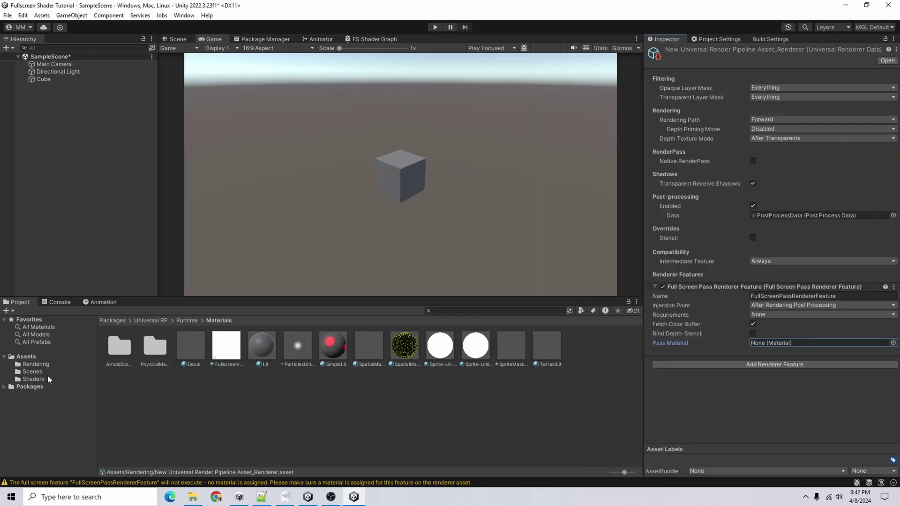
click(69, 379)
drag(155, 347, 829, 342)
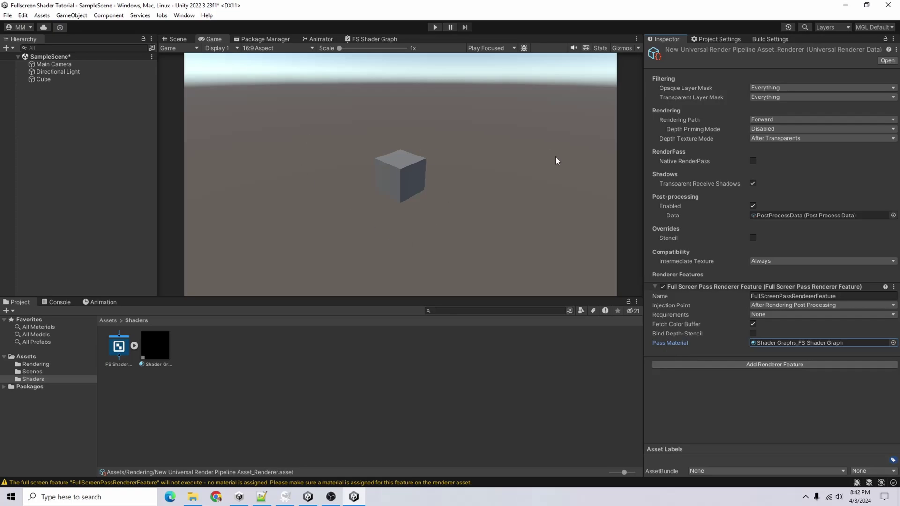
Examine how the URP Sample Buffer node feeds the fragment's Base Color, and return to the Game view.
click(371, 40)
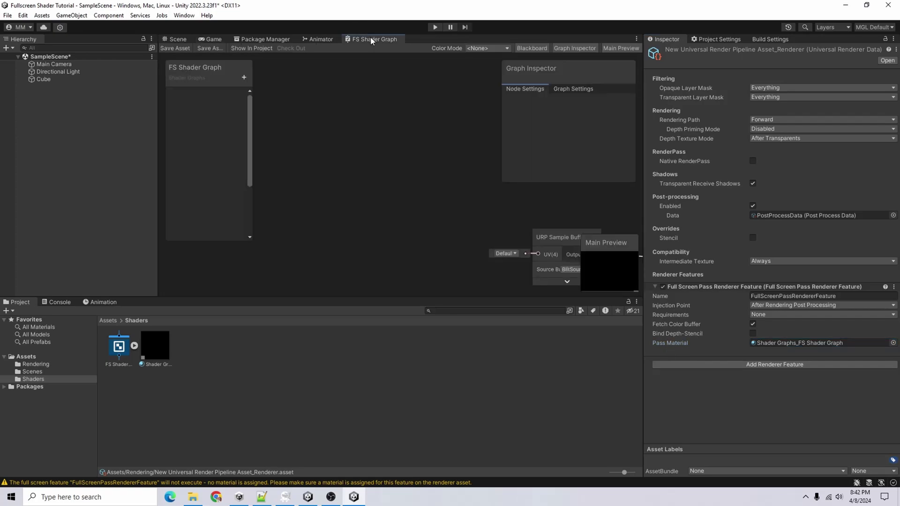
scroll(384, 183, down, 4)
middle_drag(452, 218, 303, 194)
scroll(303, 194, up, 4)
middle_drag(501, 214, 373, 244)
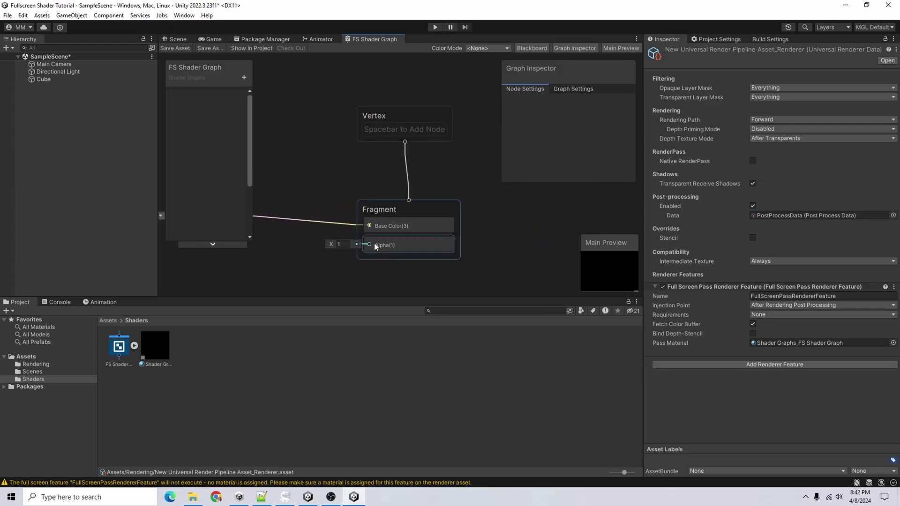
middle_drag(302, 215, 457, 208)
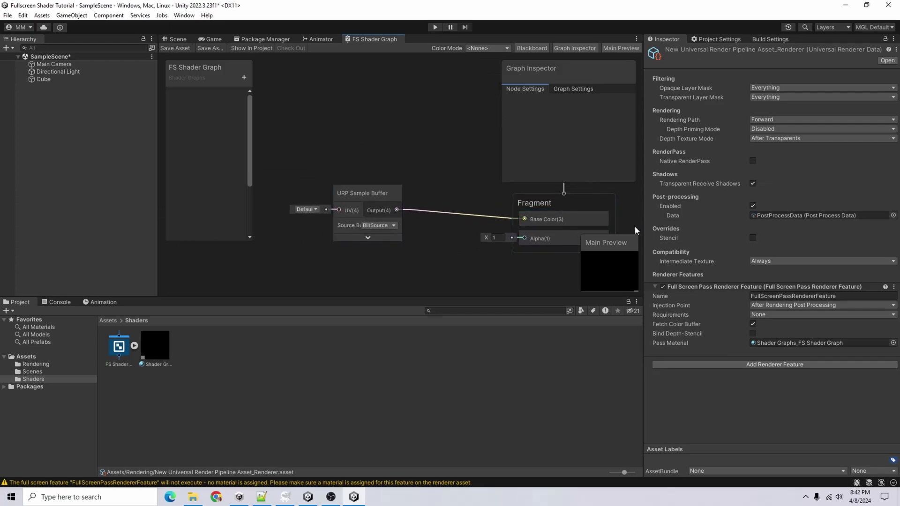
click(212, 39)
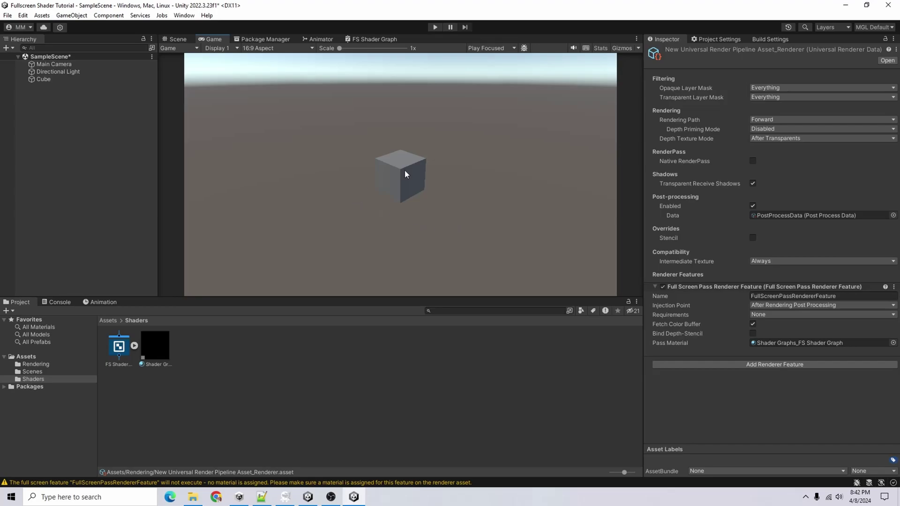
Create a new material named "Red" in the Shaders folder.
right_click(252, 359)
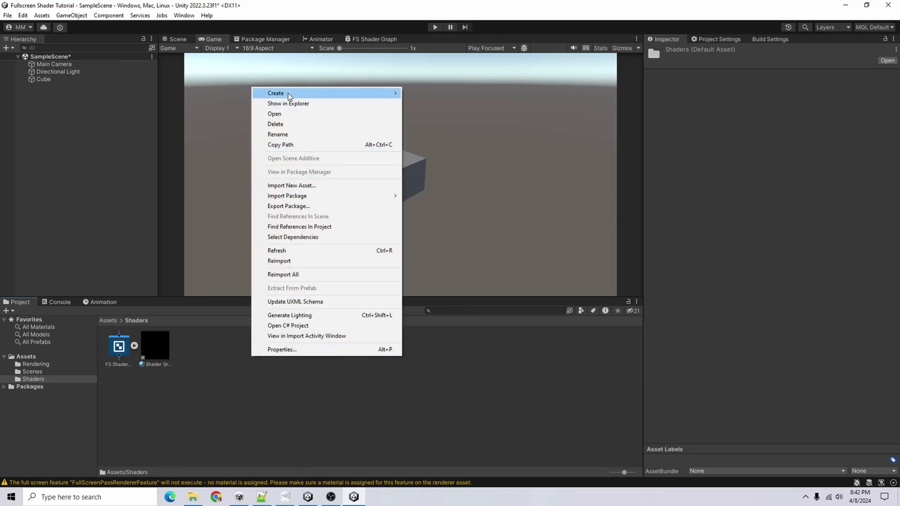
mouse_move(300, 93)
click(479, 253)
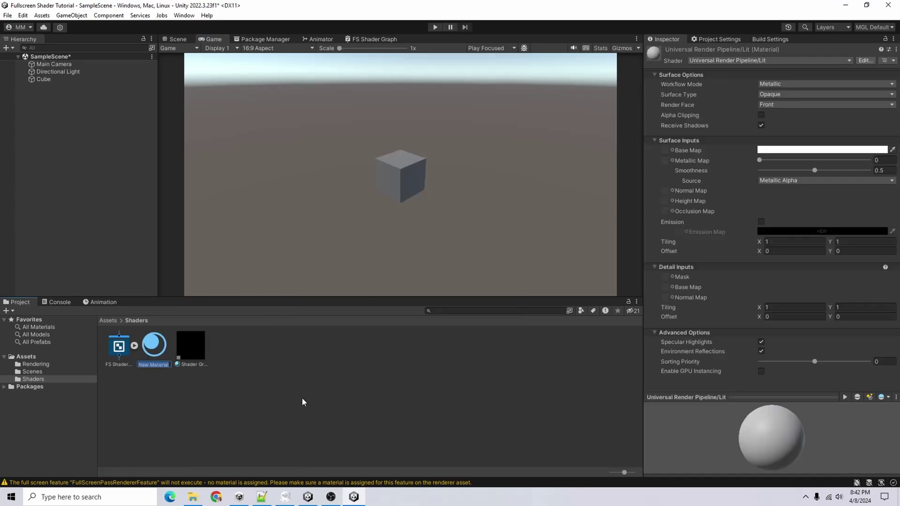
text(Red)
key(Return)
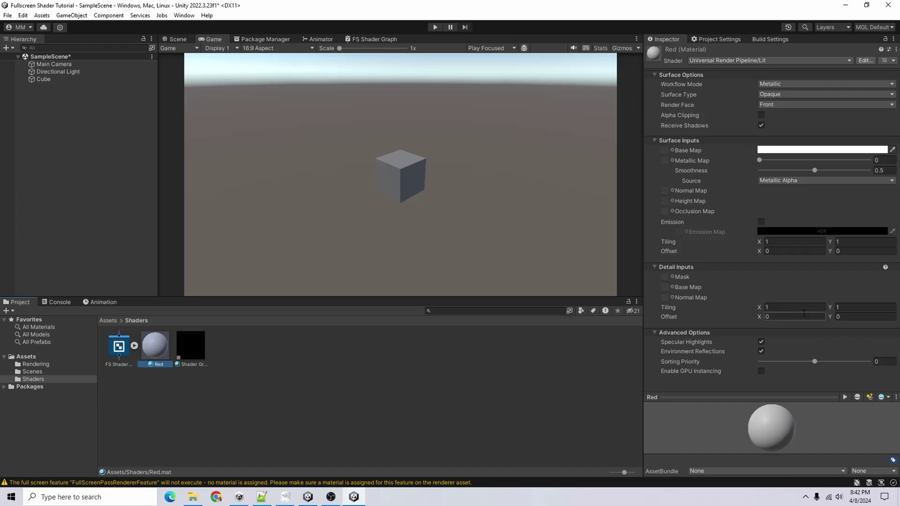
Set the Red material's base map color to red and apply the material to the Cube.
click(787, 146)
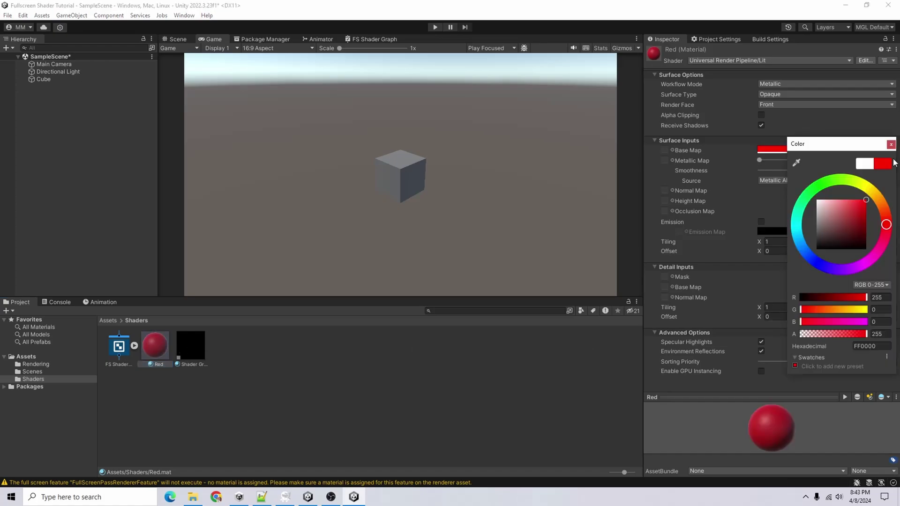
click(891, 146)
drag(154, 345, 51, 78)
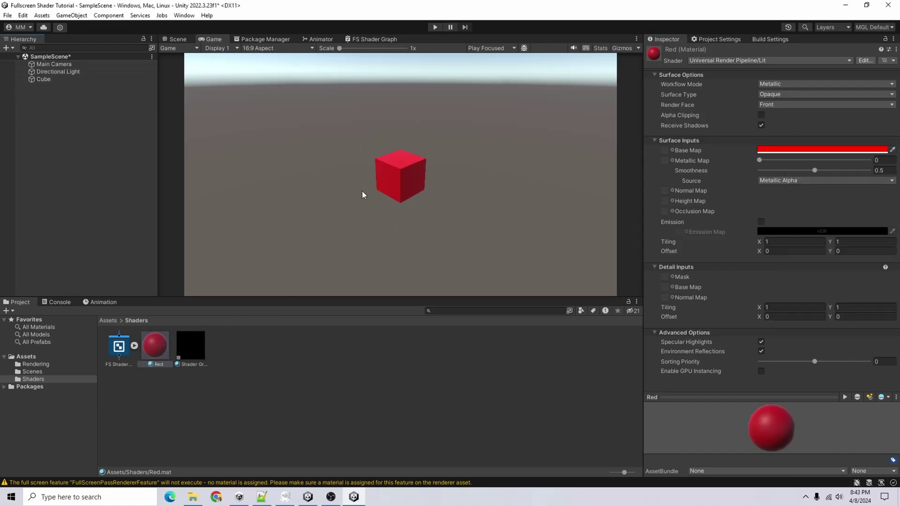
Add a Twirl node with its preview collapsed to the FS Shader Graph and connect its output to the URP Sample Buffer's UV input.
click(362, 39)
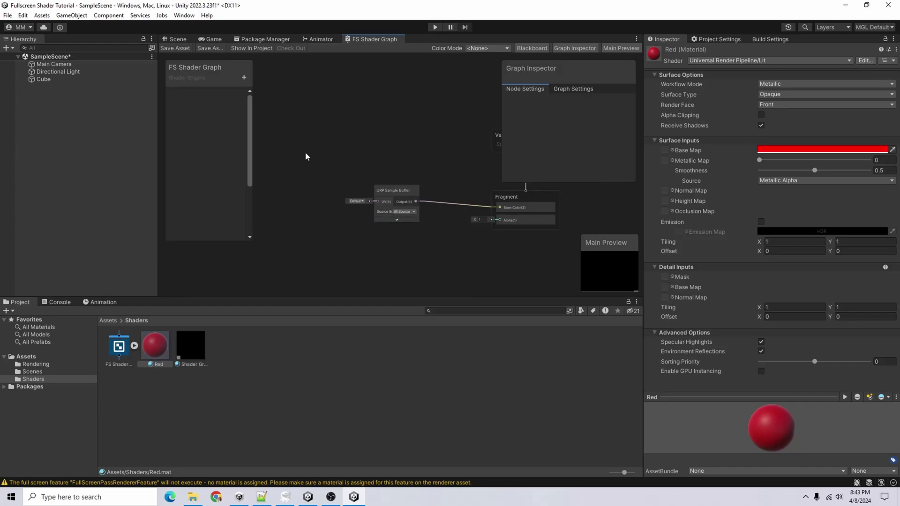
double_click(376, 41)
middle_drag(569, 245, 493, 237)
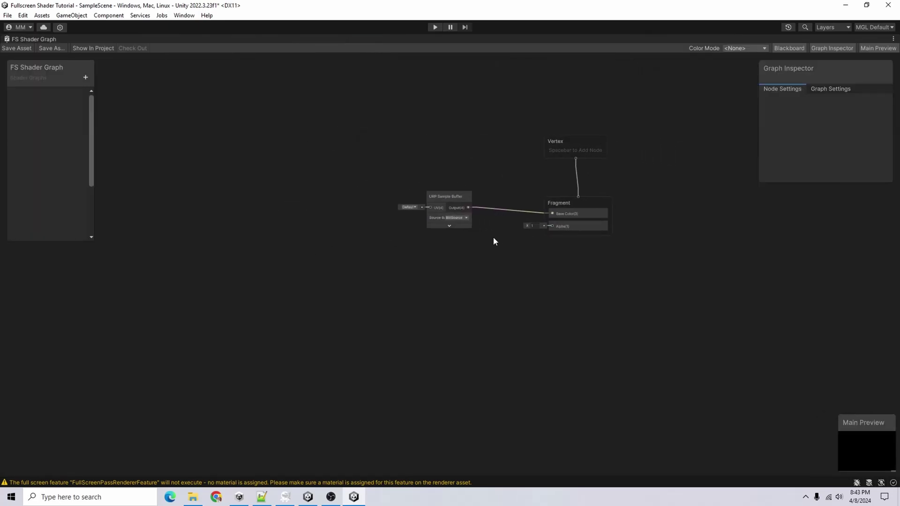
scroll(416, 240, up, 3)
middle_drag(416, 240, 391, 311)
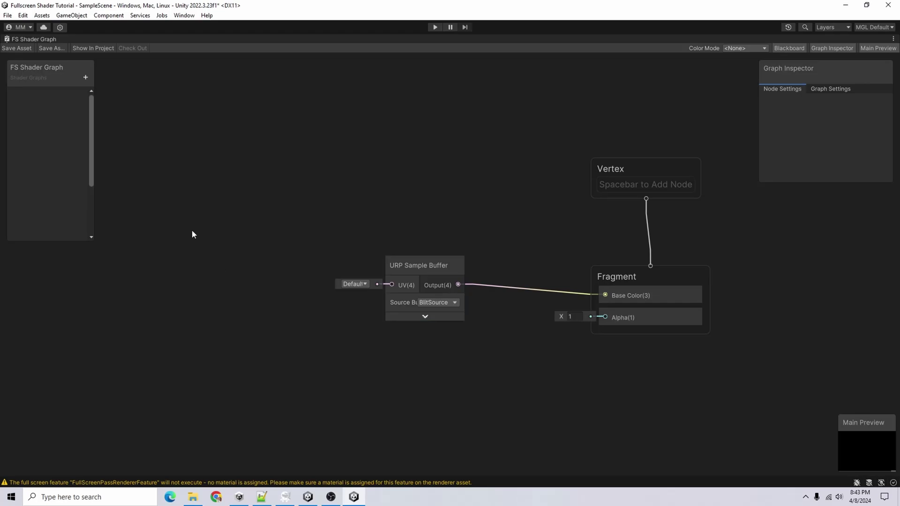
right_click(237, 184)
click(294, 189)
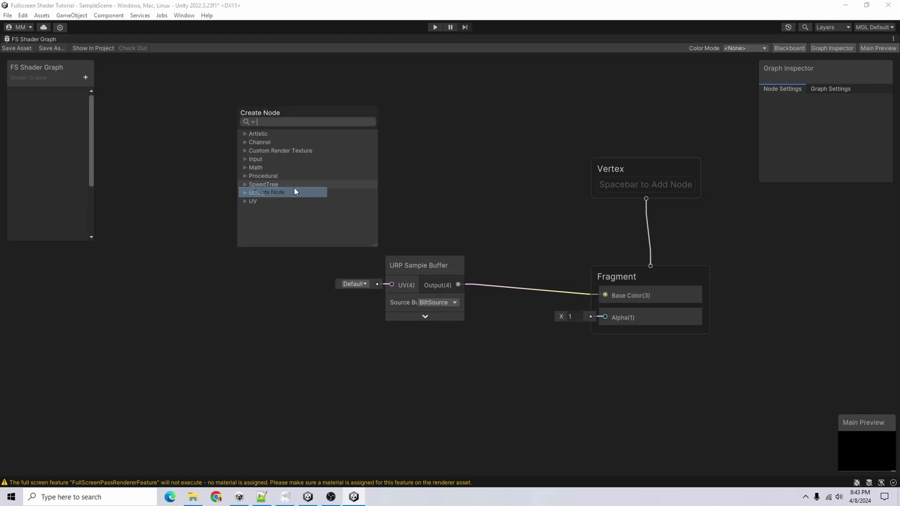
text(twirl)
key(Return)
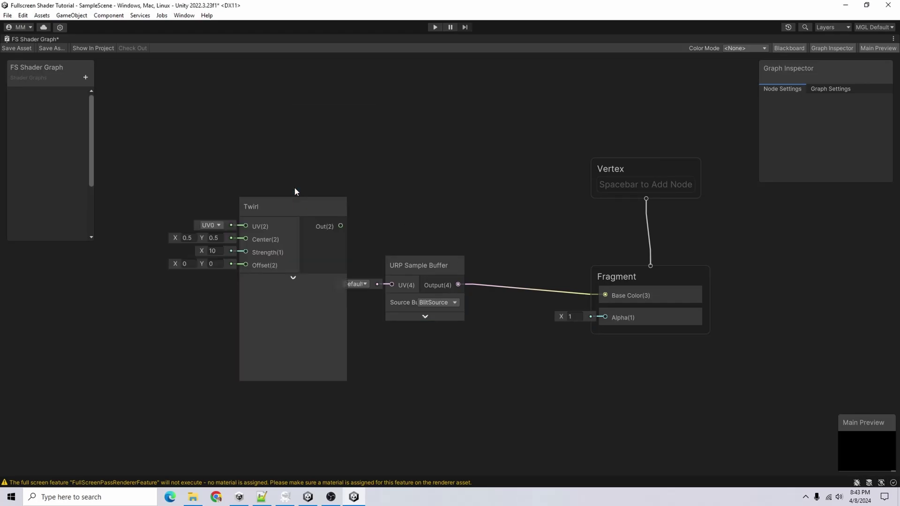
click(292, 282)
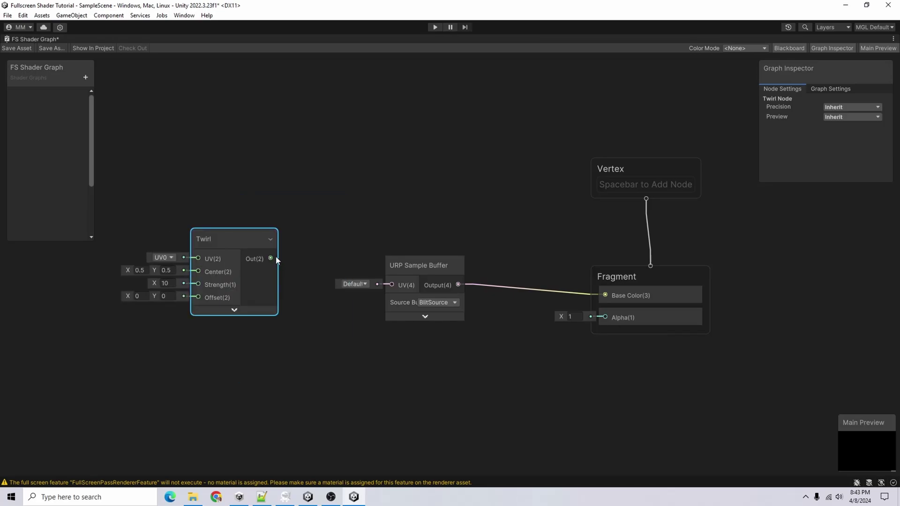
drag(271, 259, 390, 286)
Add a Float property named "Strength" and connect it to the Twirl node's Strength input.
click(85, 78)
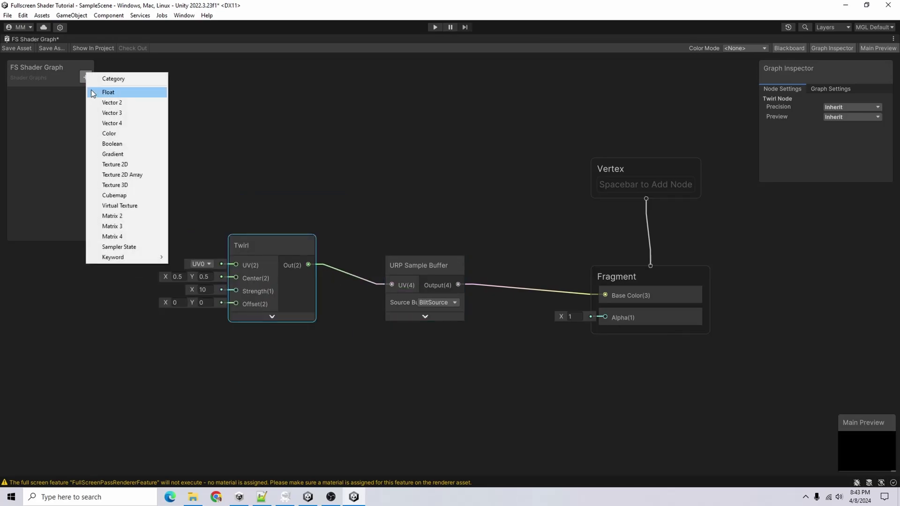
click(108, 92)
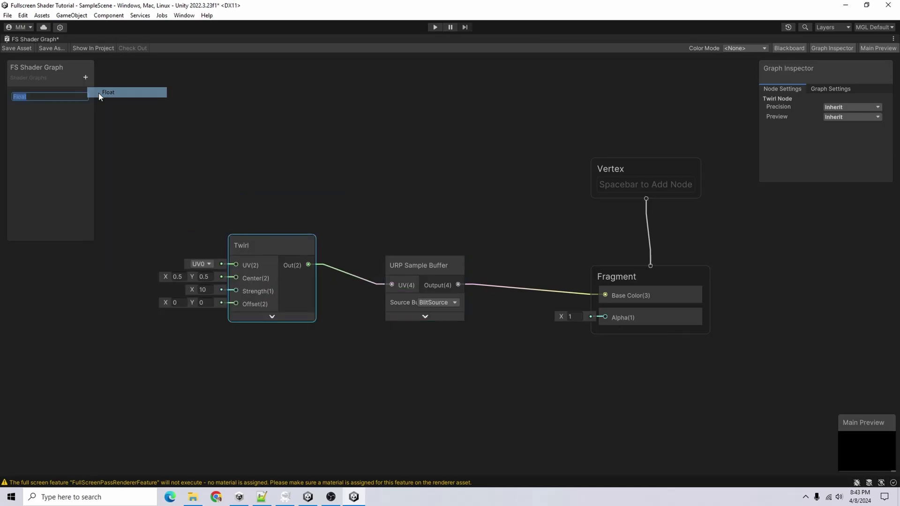
text(Streng)
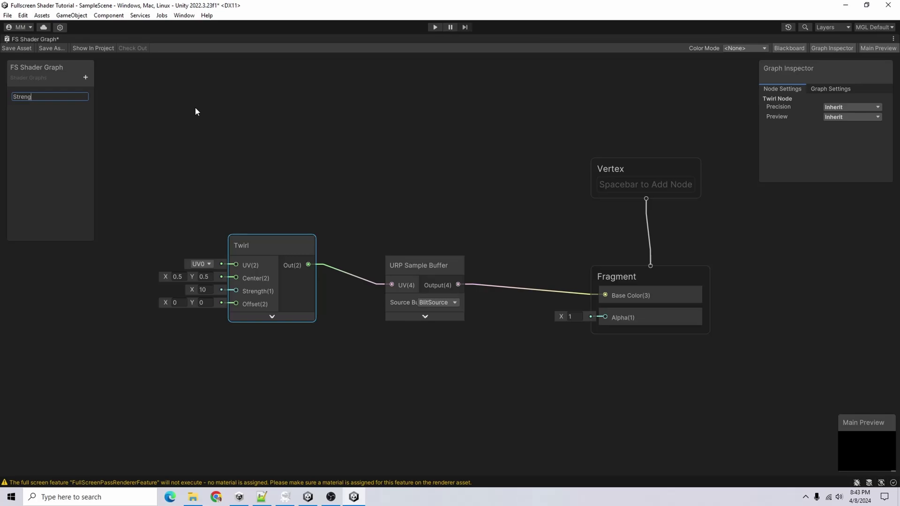
text(th)
drag(31, 95, 236, 291)
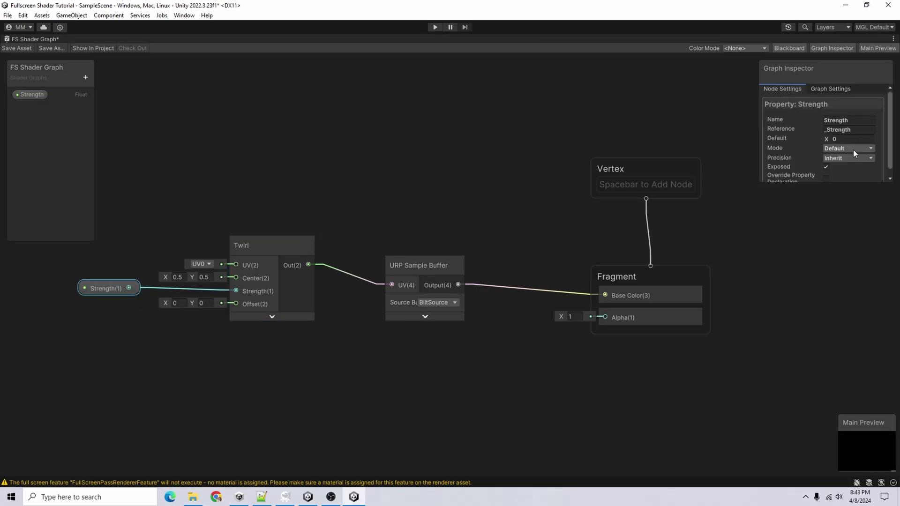
Change the Strength property to Slider mode with a minimum of -10 and a maximum of 10.
drag(838, 182, 839, 277)
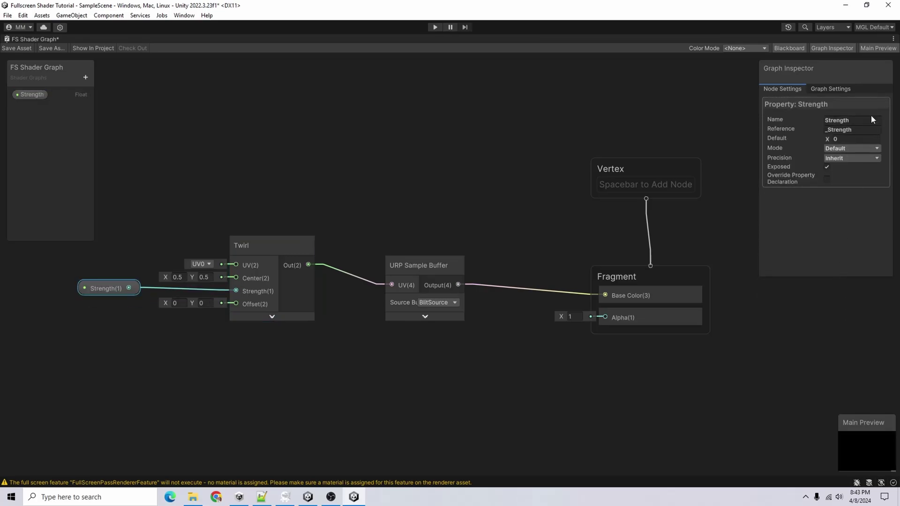
click(852, 148)
click(847, 169)
click(855, 148)
text(-)
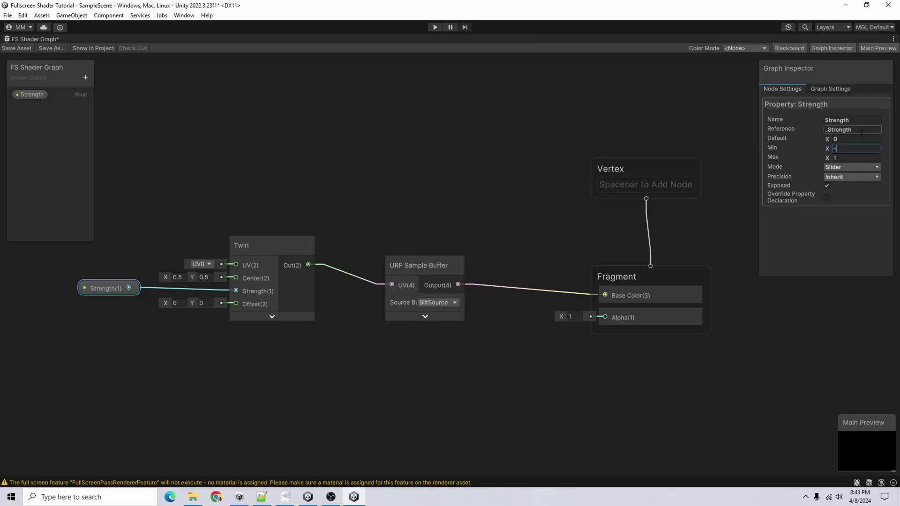
text(10)
key(Tab)
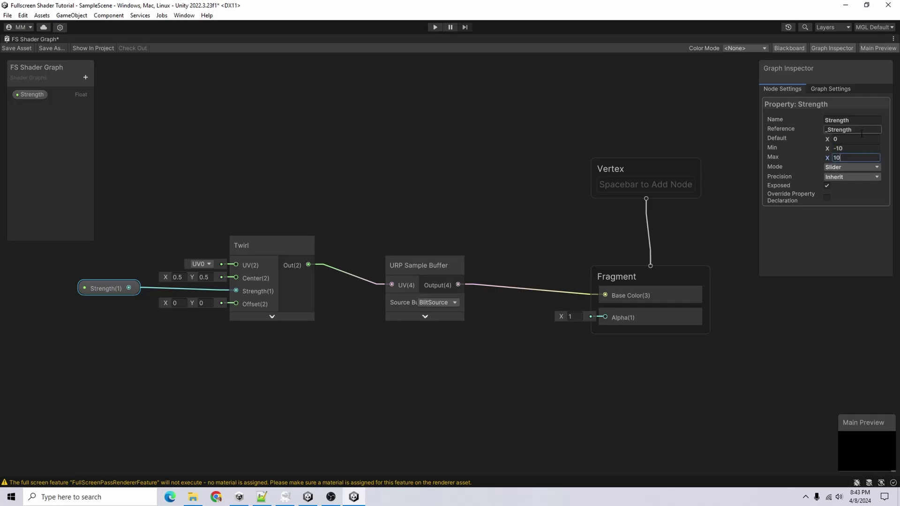
Save the shader graph and vary the Strength value of the Shader Graphs_FS Shader Graph material.
click(12, 49)
double_click(32, 38)
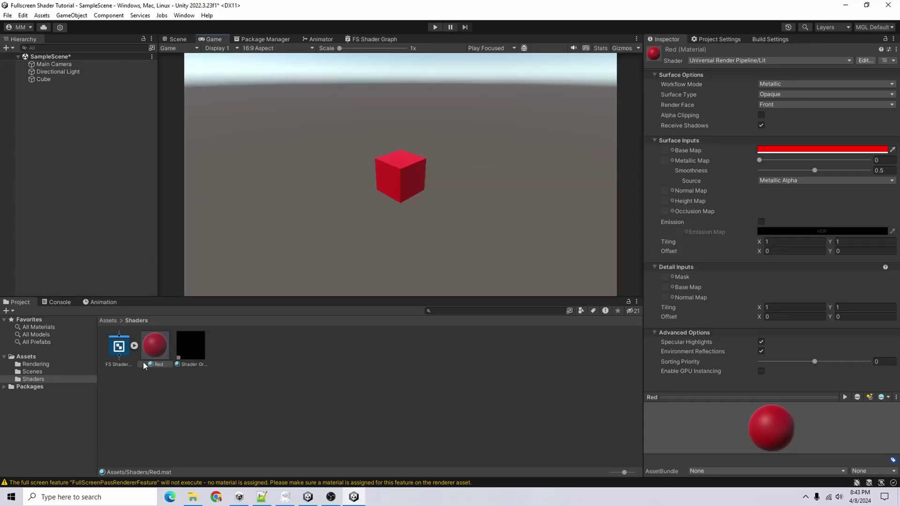
click(190, 339)
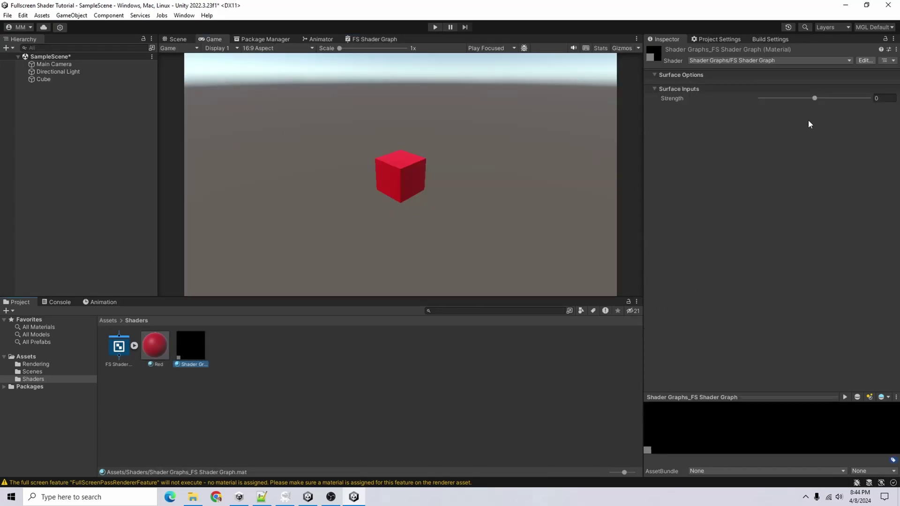
drag(815, 99, 819, 151)
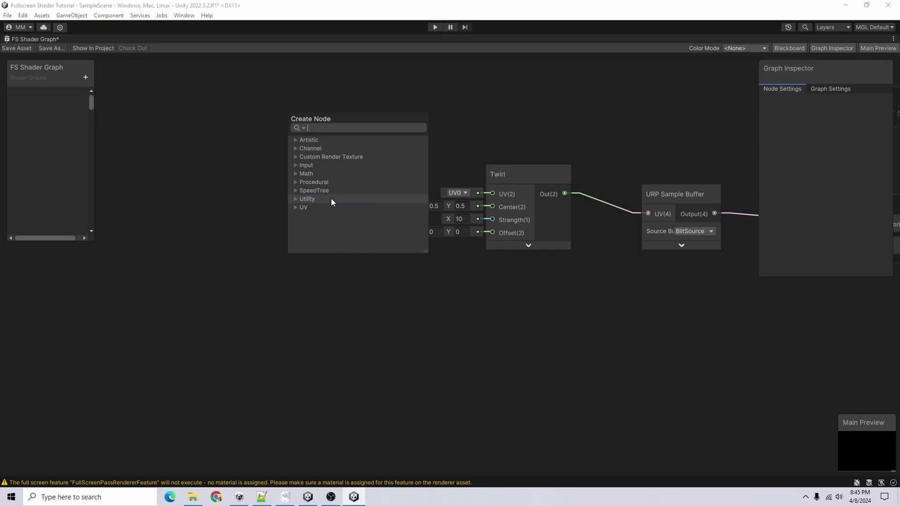
Add a Time node to the graph, connect its Sine Time output to the Twirl node's Strength input, and reposition it.
text(time)
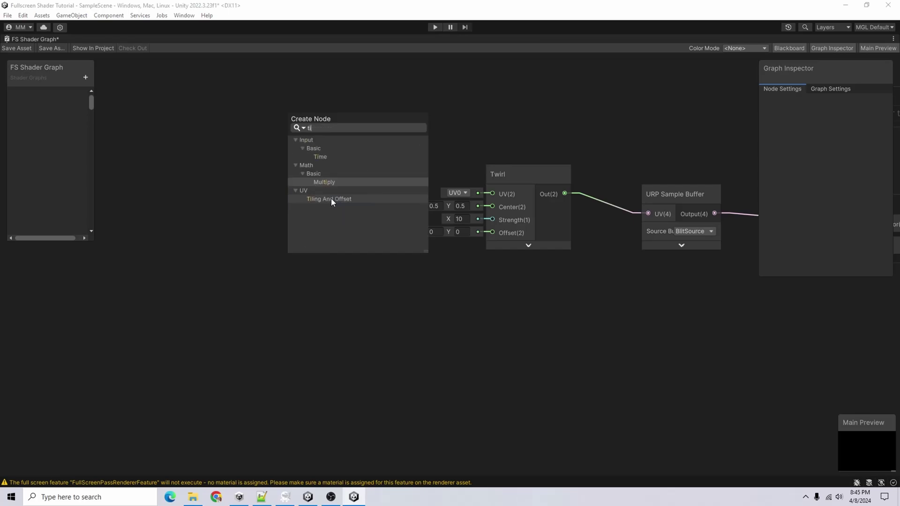
key(Return)
drag(346, 245, 492, 219)
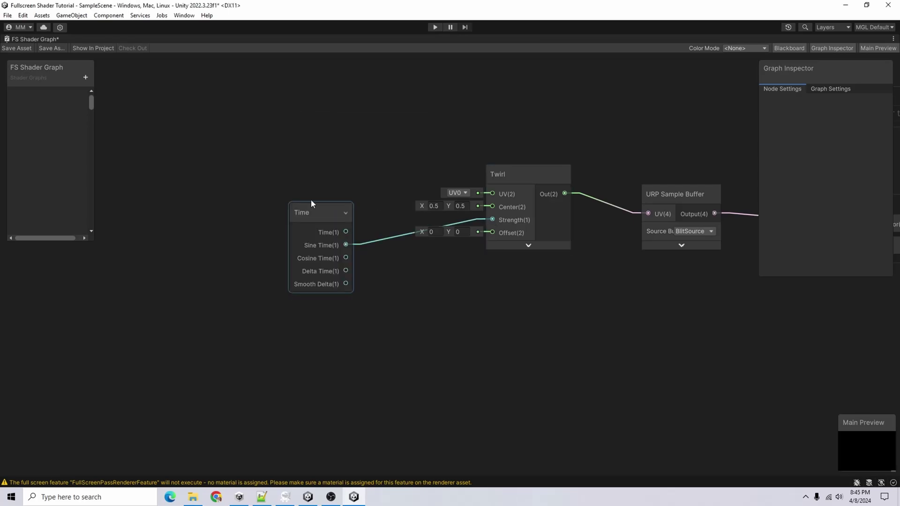
drag(291, 211, 269, 187)
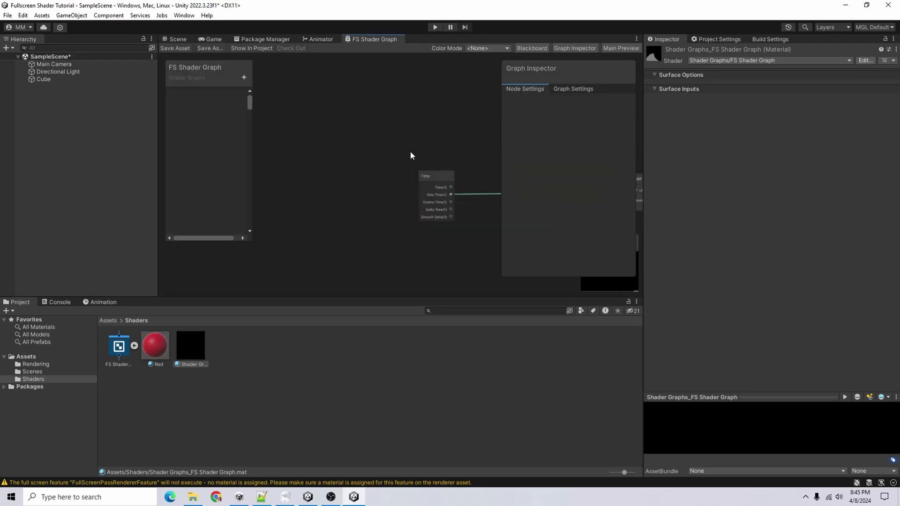
middle_drag(431, 158, 242, 144)
scroll(454, 164, down, 2)
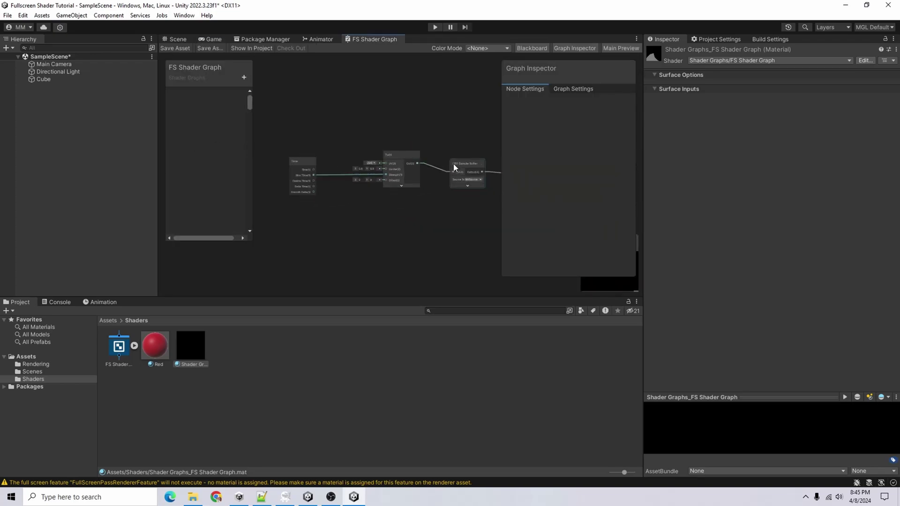
middle_drag(453, 164, 276, 163)
middle_drag(277, 200, 395, 171)
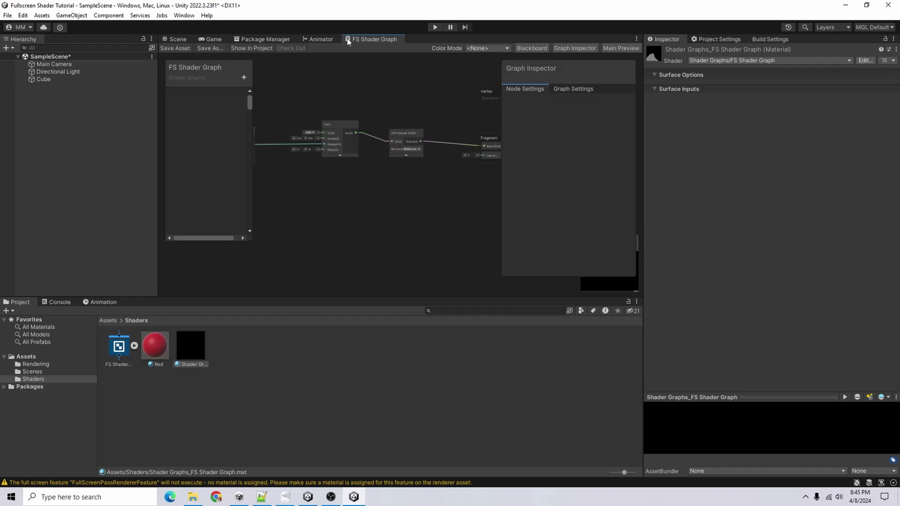
Delete the Time and Twirl nodes from the FS Shader Graph and save the asset.
double_click(381, 40)
key(a)
scroll(529, 255, up, 5)
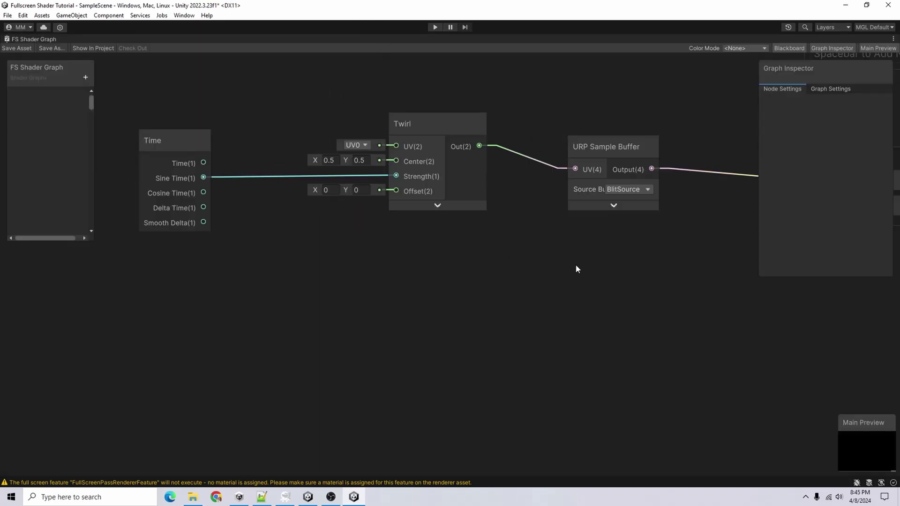
scroll(283, 344, up, 1)
middle_drag(293, 338, 742, 378)
drag(590, 410, 172, 167)
key(Delete)
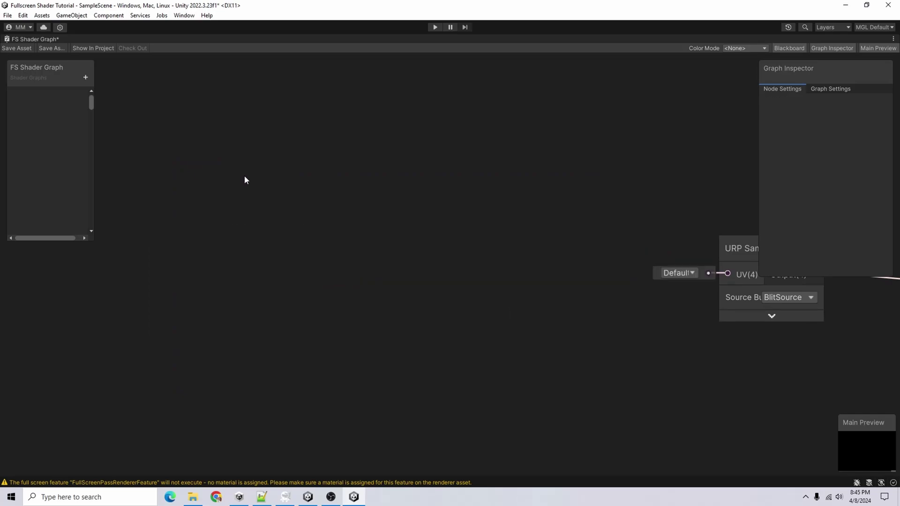
middle_drag(585, 250, 38, 267)
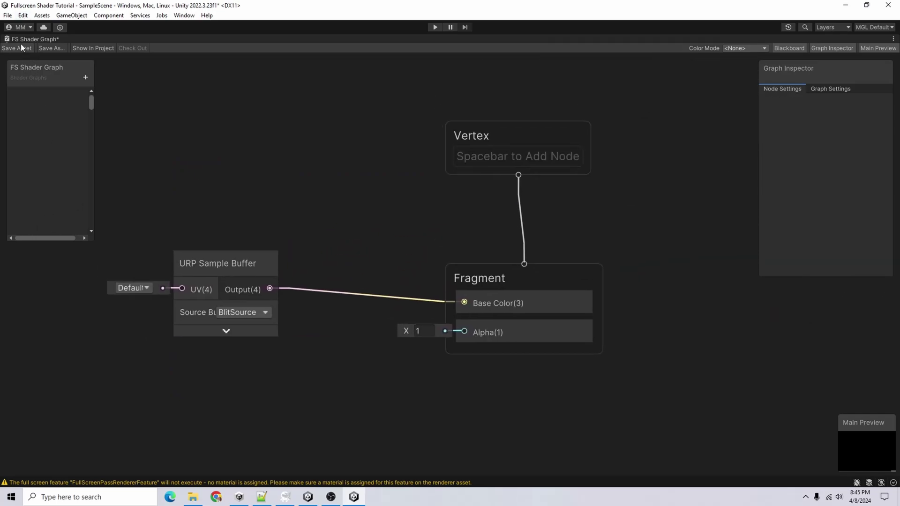
double_click(35, 38)
middle_drag(439, 200, 229, 113)
scroll(346, 131, down, 2)
middle_drag(346, 131, 414, 157)
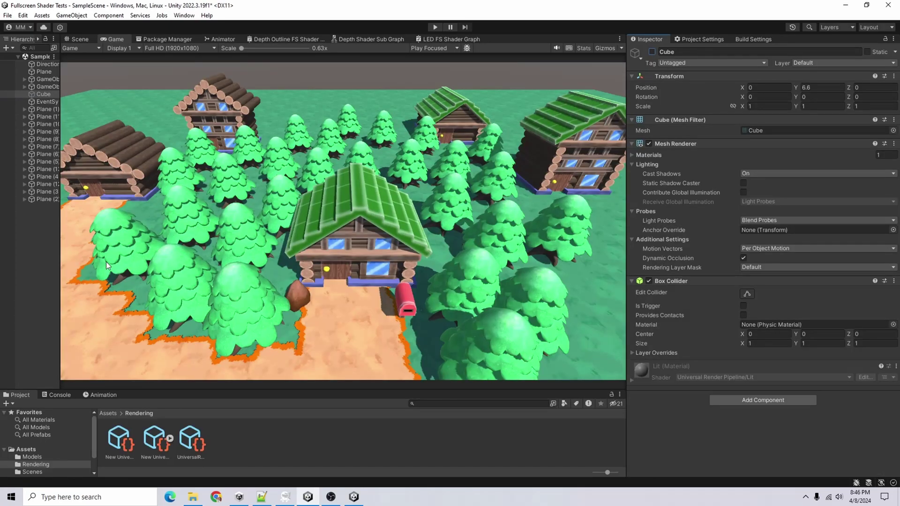
In the Fullscreen Shader Tests project, enable the first Full Screen Pass Renderer Feature on New Universal Render Pipeline Asset_Renderer.
click(45, 294)
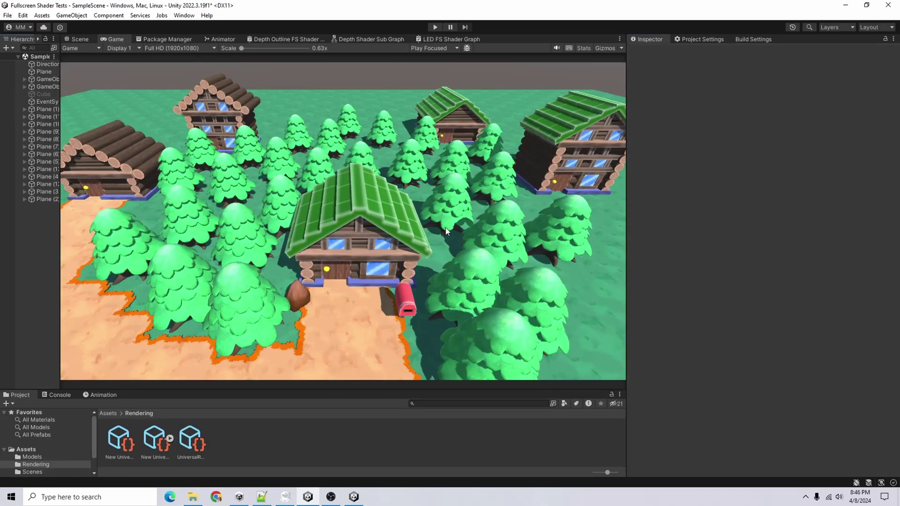
click(145, 445)
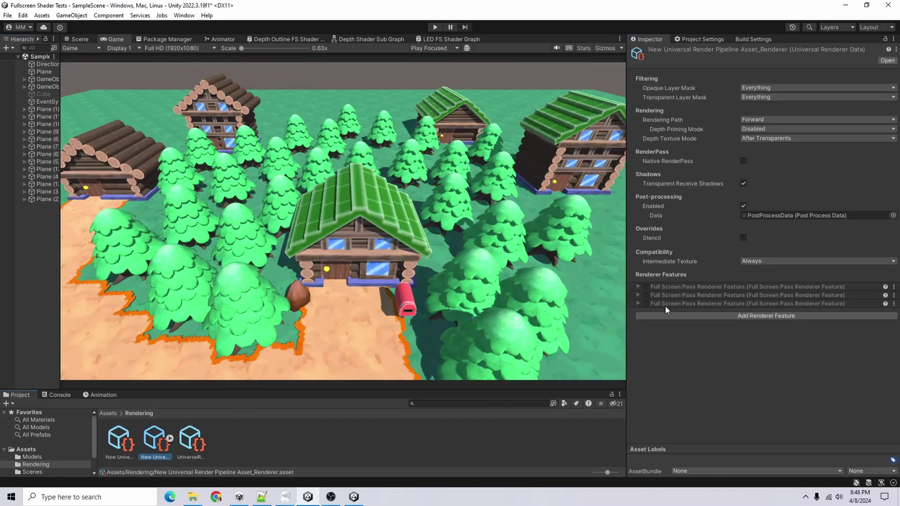
click(647, 287)
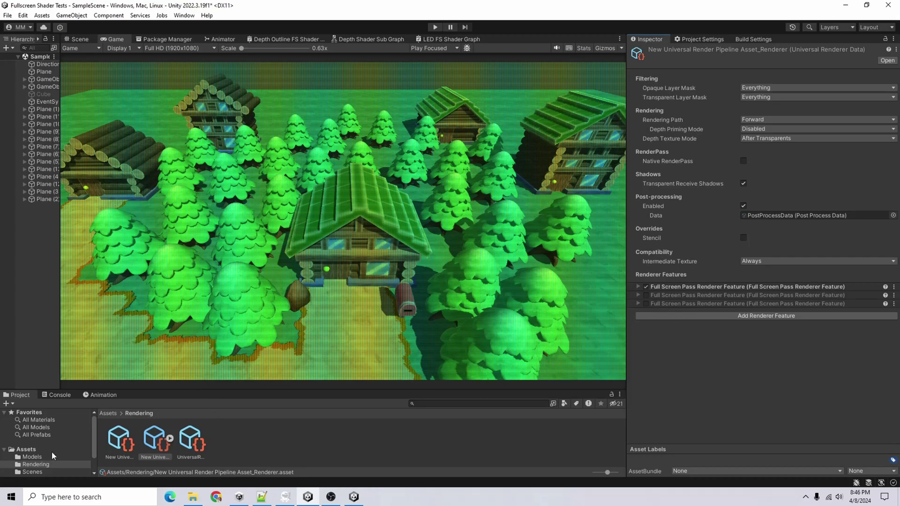
Set the LED shader material's Scale to 10 and its Chromatic Aberration to 0.01.
scroll(47, 450, down, 2)
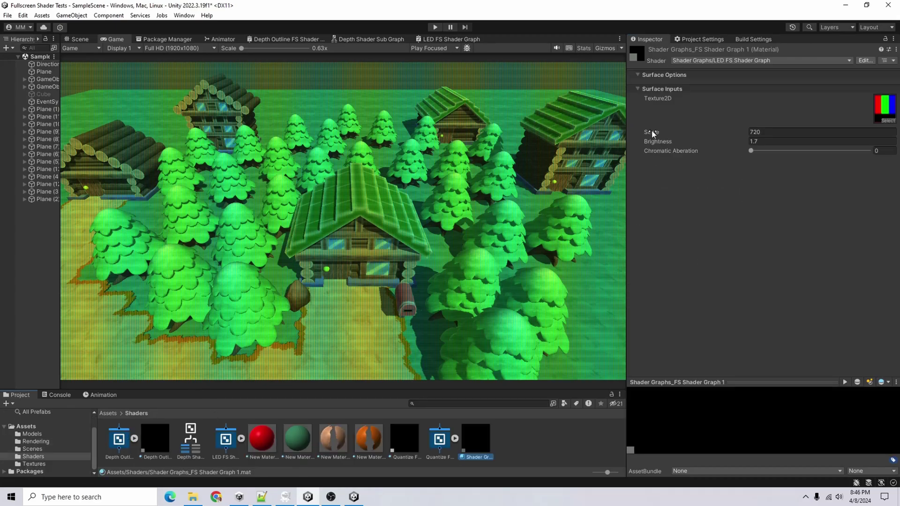
drag(651, 131, 138, 240)
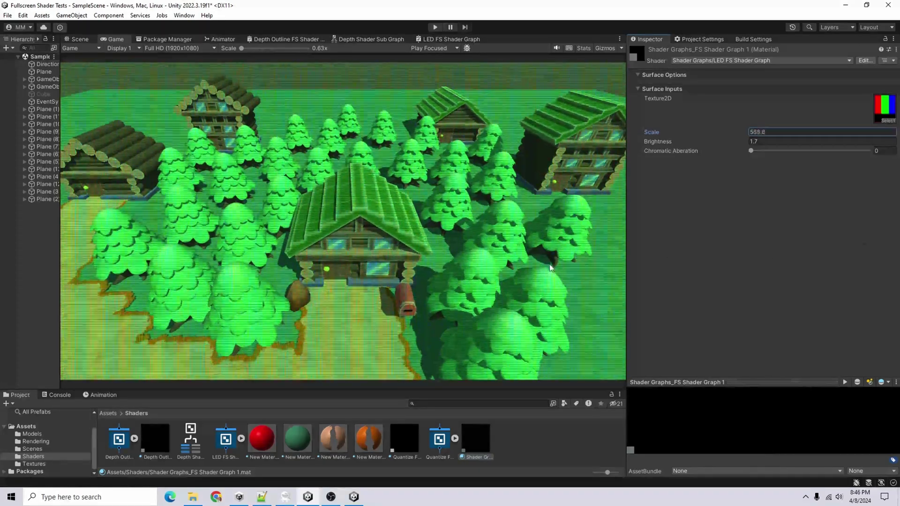
click(778, 132)
text(10)
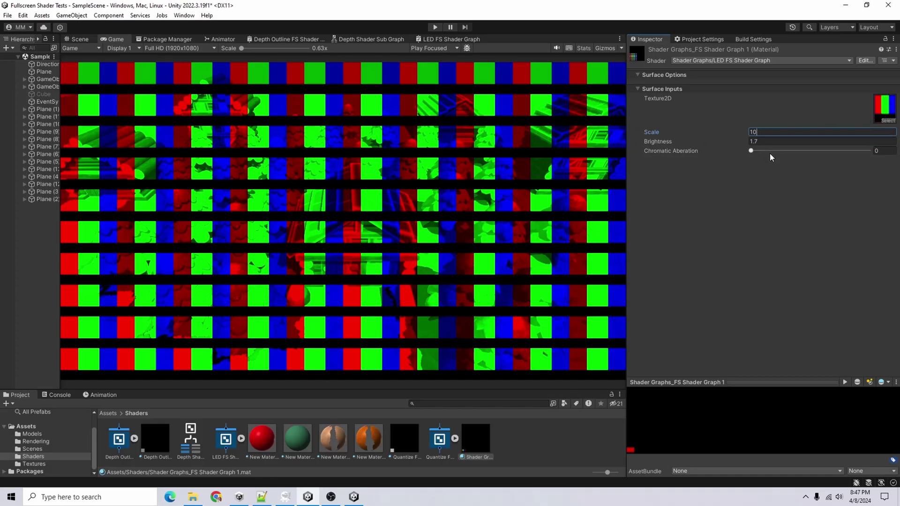
drag(751, 151, 871, 166)
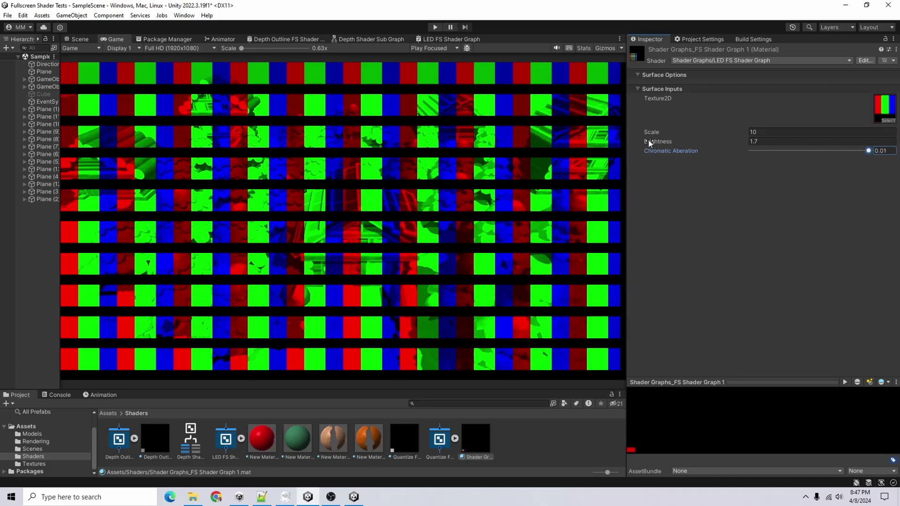
Set the LED shader material's Scale to 250 and its Chromatic Aberration to 0.
drag(652, 133, 803, 133)
click(802, 132)
text(100)
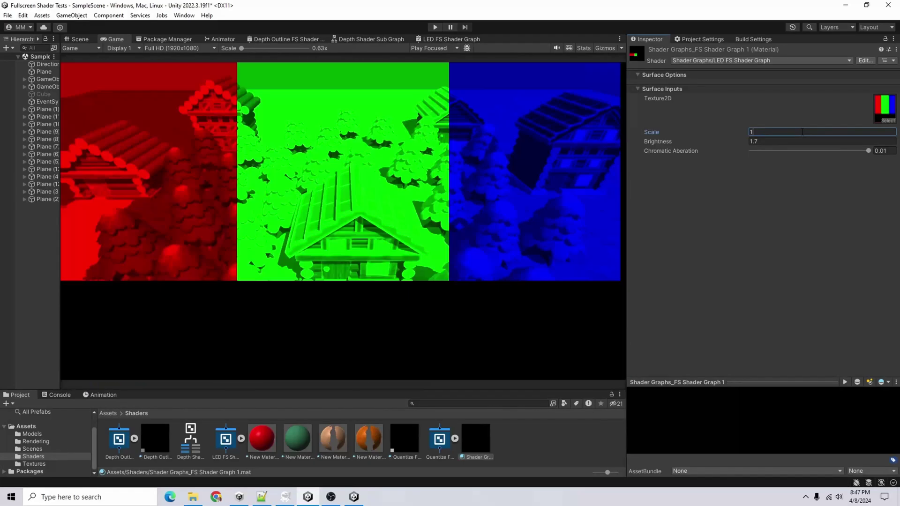
text(250)
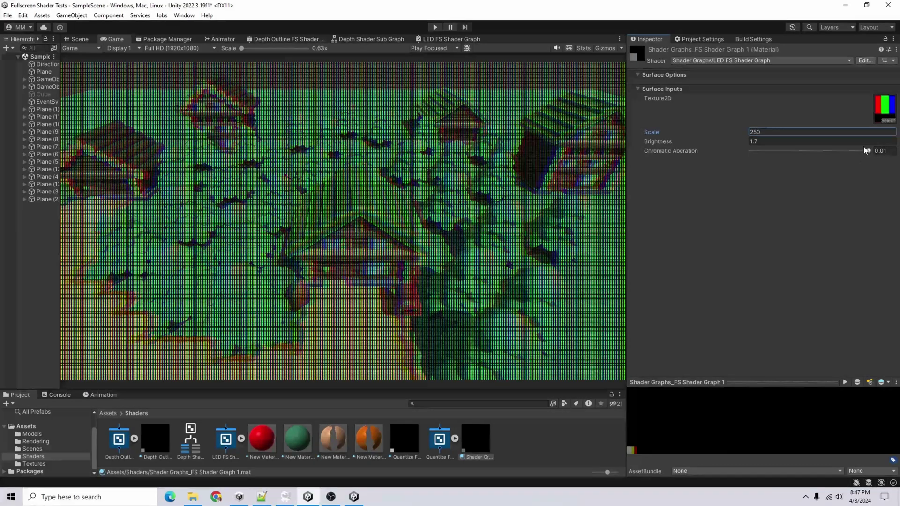
drag(867, 151, 52, 273)
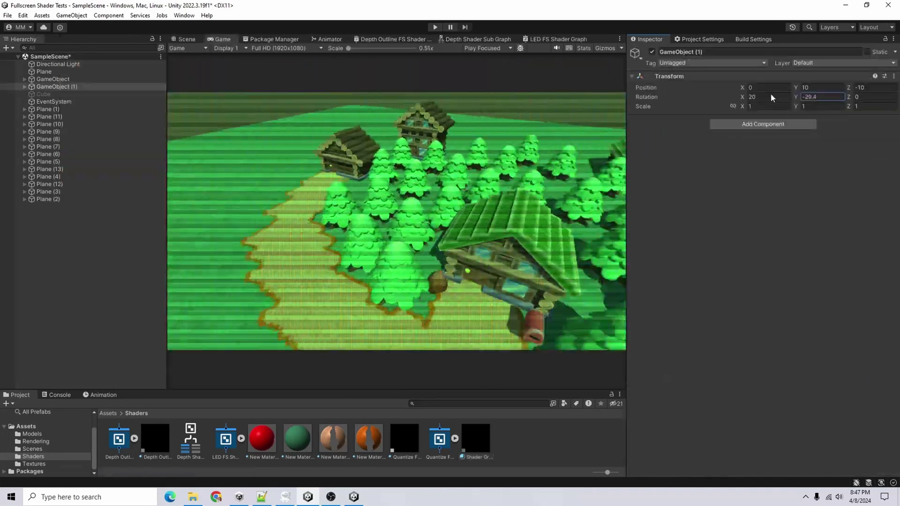
Vary the Y rotation of GameObject (1) to swing the camera view across the scene.
drag(771, 94, 797, 98)
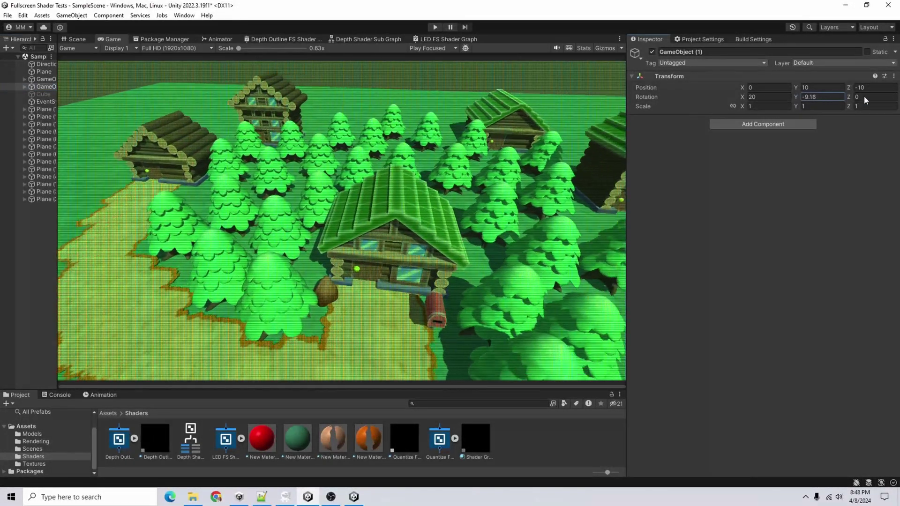
drag(865, 101, 890, 101)
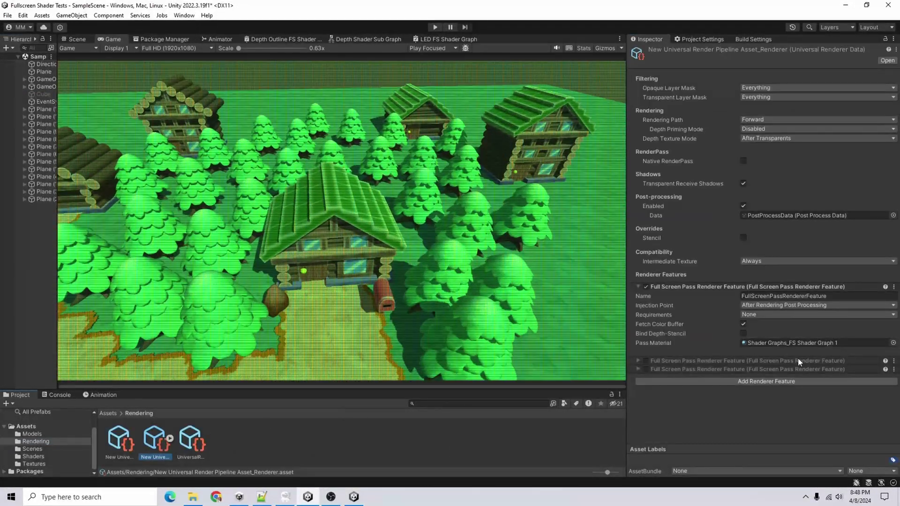
Disable the first Full Screen Pass Renderer Feature on the renderer asset and enable the second one.
click(645, 286)
click(656, 287)
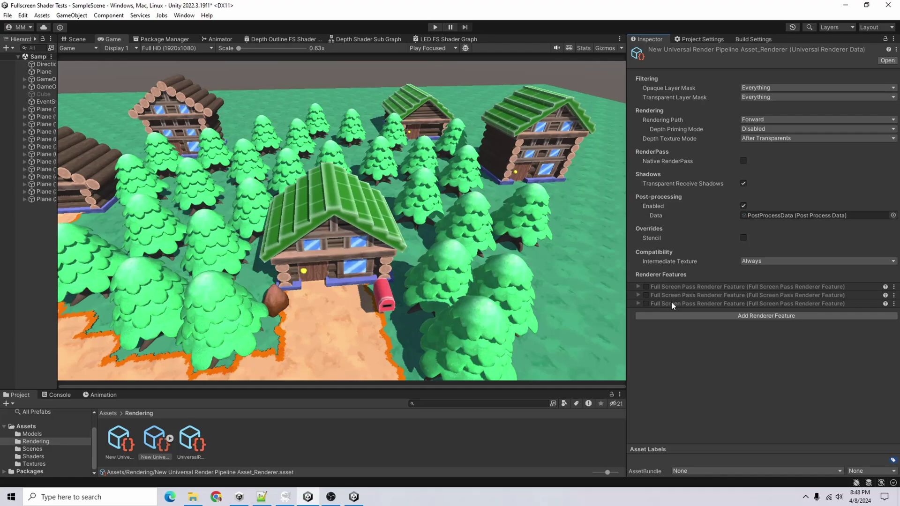
click(647, 295)
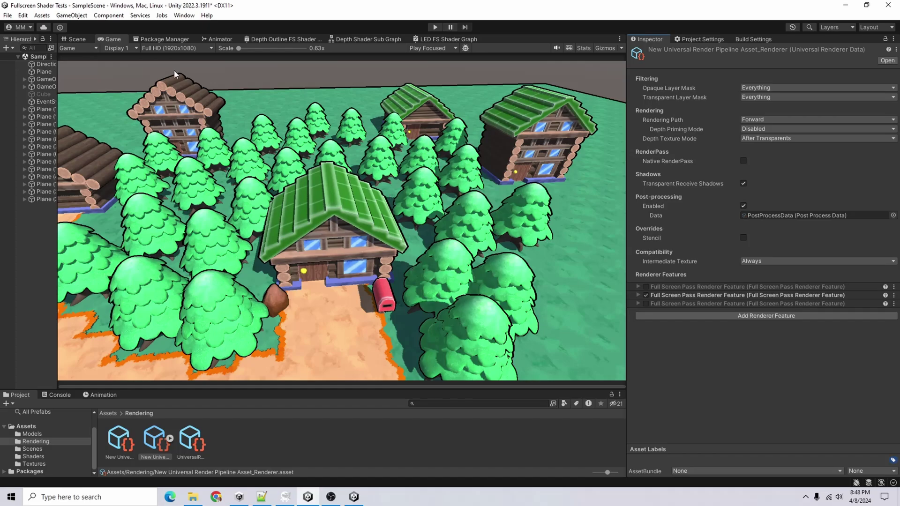
Toggle the second Full Screen Pass Renderer Feature, leave it disabled, and enable the third one.
click(647, 295)
click(646, 295)
click(646, 295)
click(645, 304)
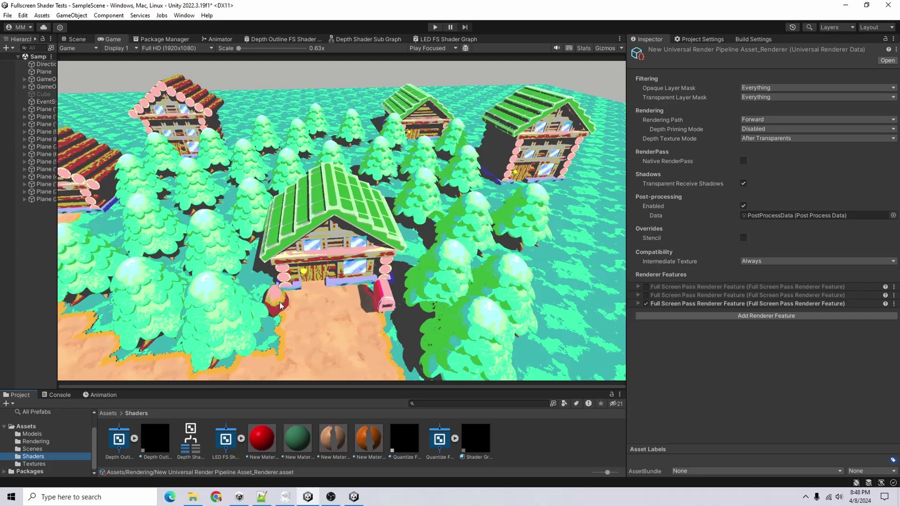
Try different Quantization values on Quantize FS Mat and set it to 3.1.
click(415, 437)
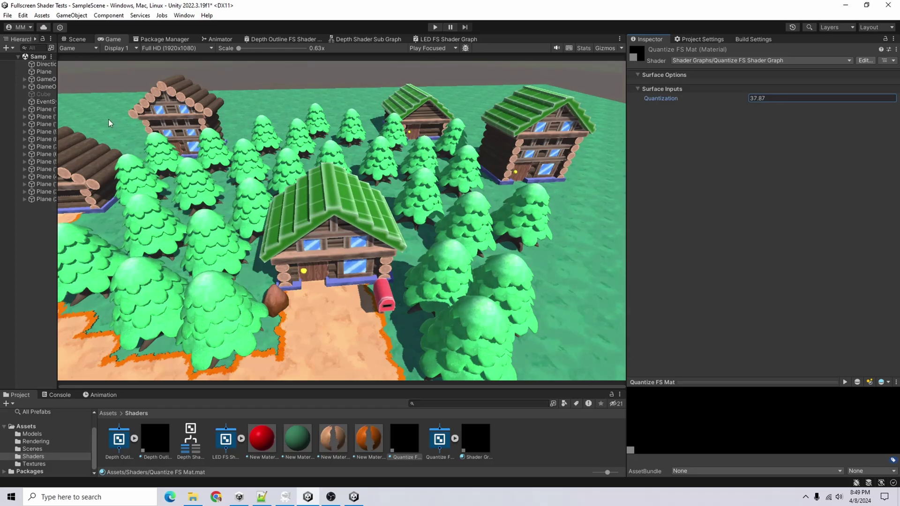
mouse_move(59, 117)
mouse_down()
mouse_move(29, 113)
mouse_move(771, 112)
mouse_up()
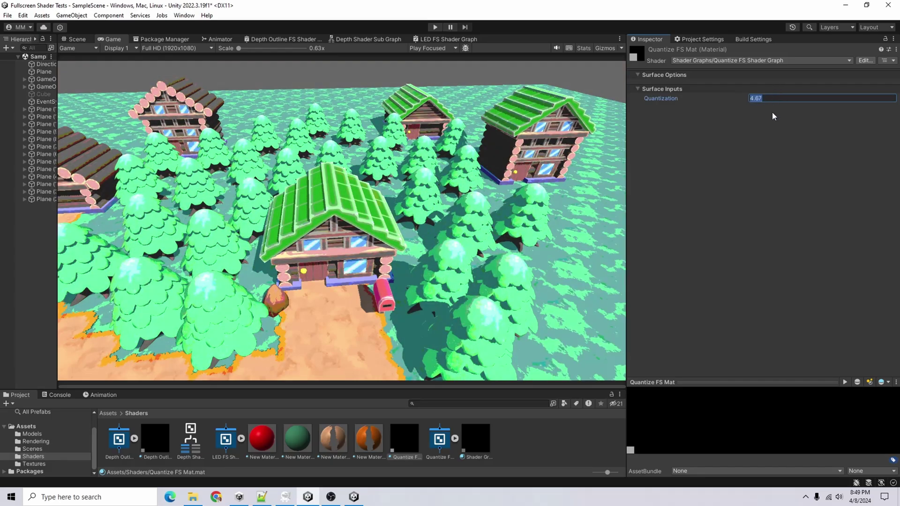
text(3.1)
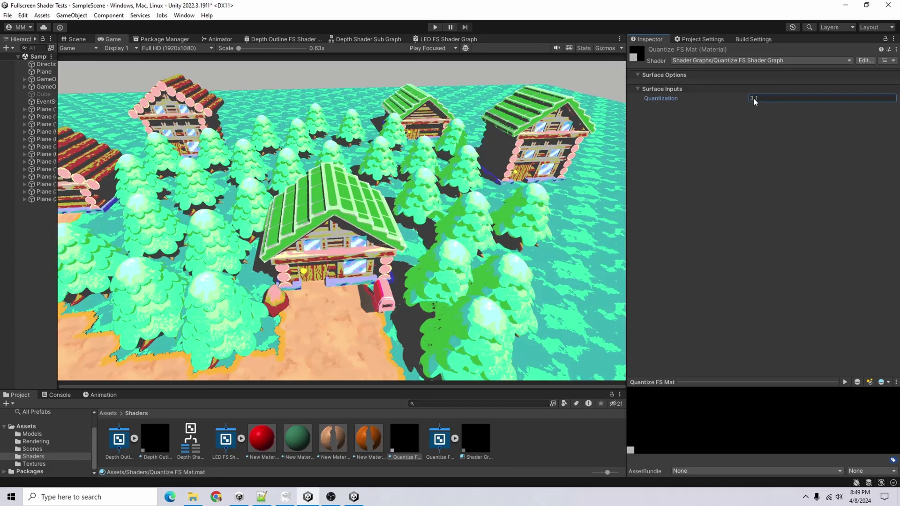
Enable the first and second Full Screen Pass Renderer Features together with the third, and select GameObject (1).
click(35, 441)
click(154, 438)
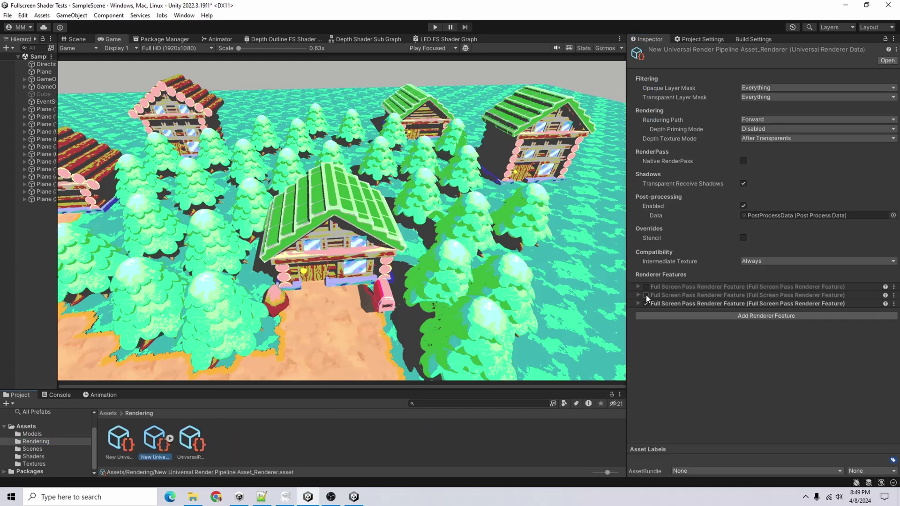
click(646, 295)
click(646, 286)
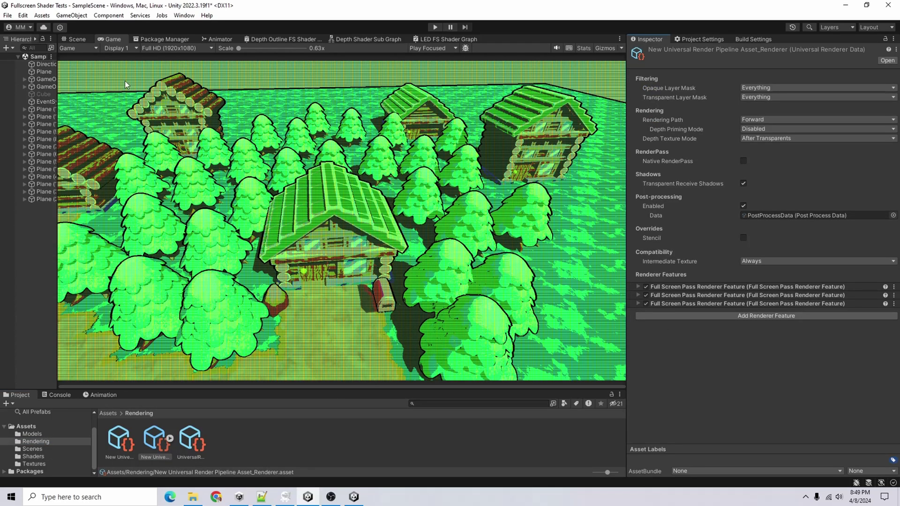
click(45, 87)
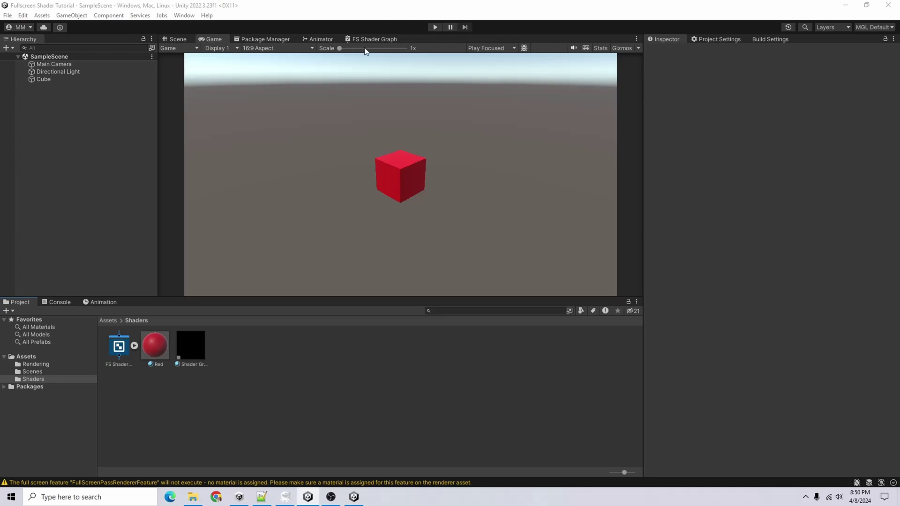
In the Fullscreen Shader Tutorial project, close the FS Shader Graph editor and reopen the graph from the Shaders folder.
right_click(378, 39)
click(421, 52)
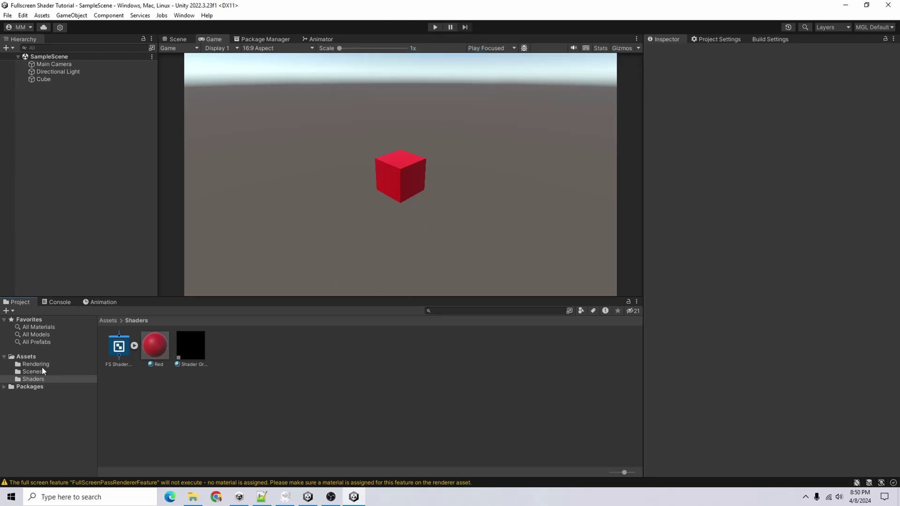
double_click(119, 347)
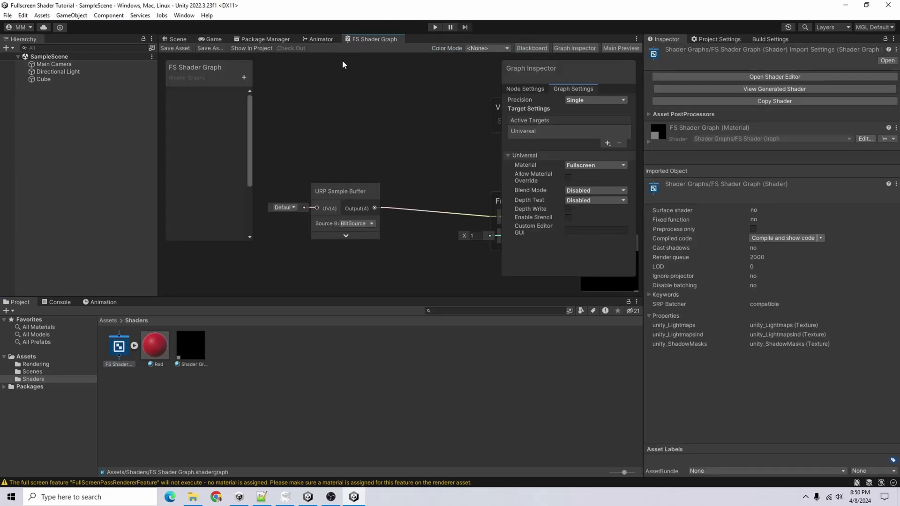
Maximize the FS Shader Graph window and add a Float property named Depth Intensity.
double_click(381, 39)
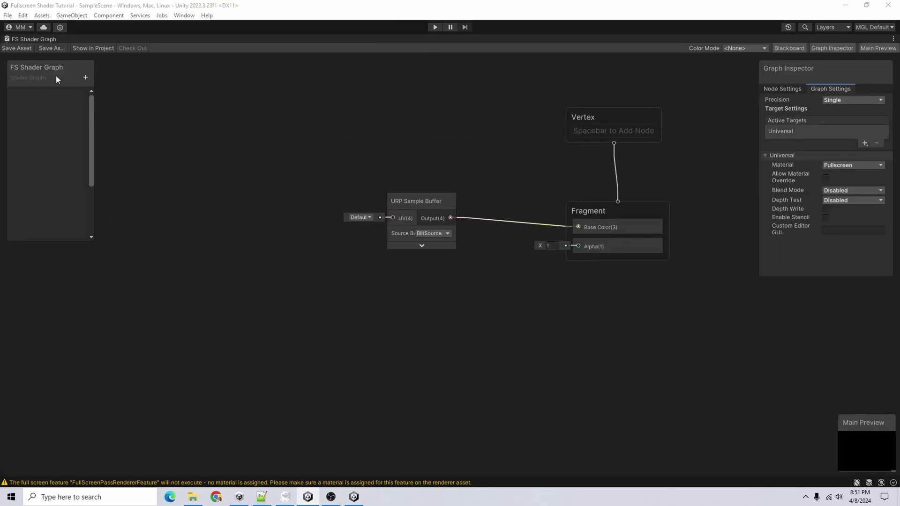
click(85, 77)
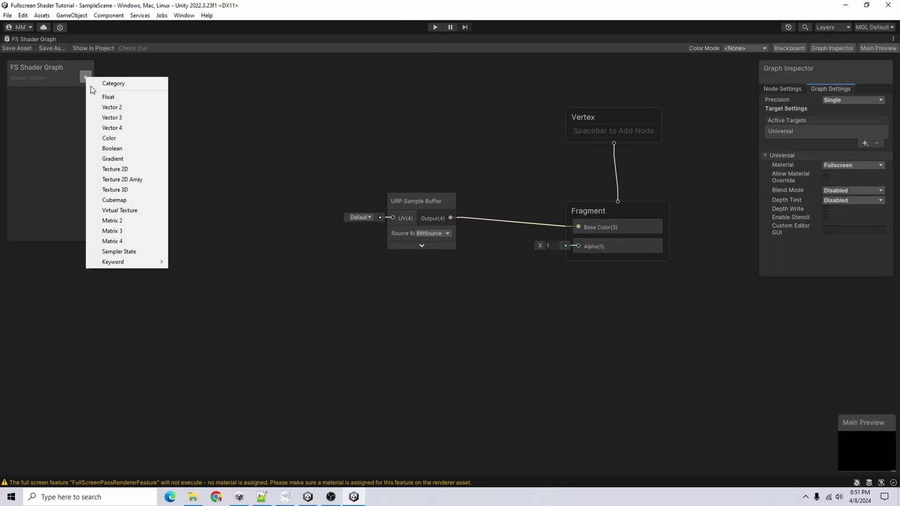
click(138, 97)
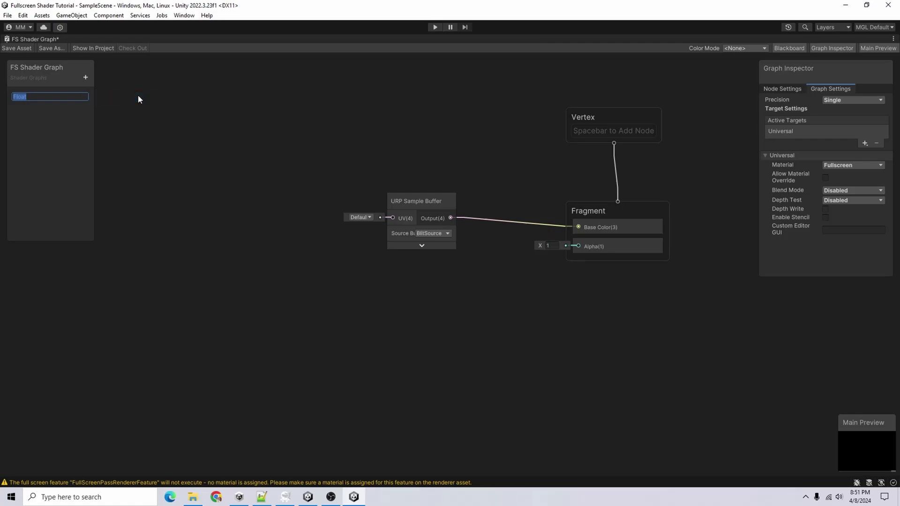
text(Depth Intensity)
Set the Depth Intensity property to Slider mode with a default of 1 and a maximum of 2.
click(851, 148)
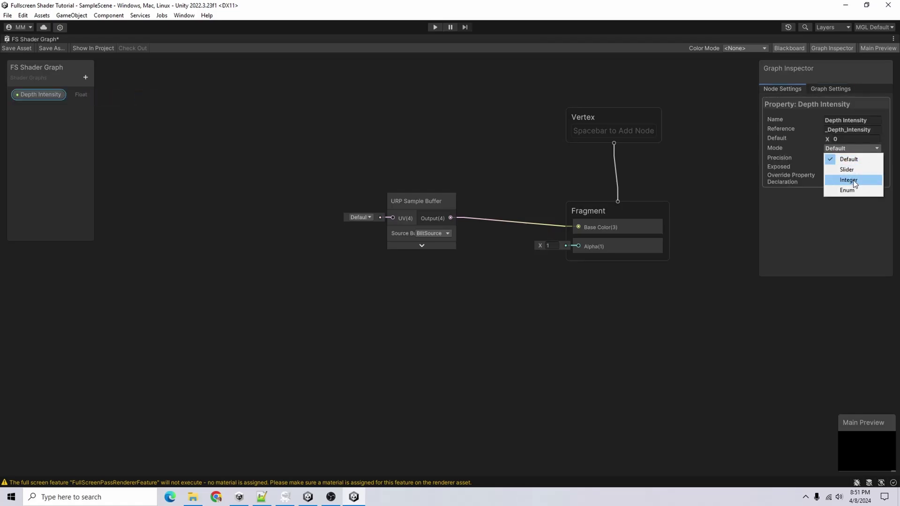
click(851, 171)
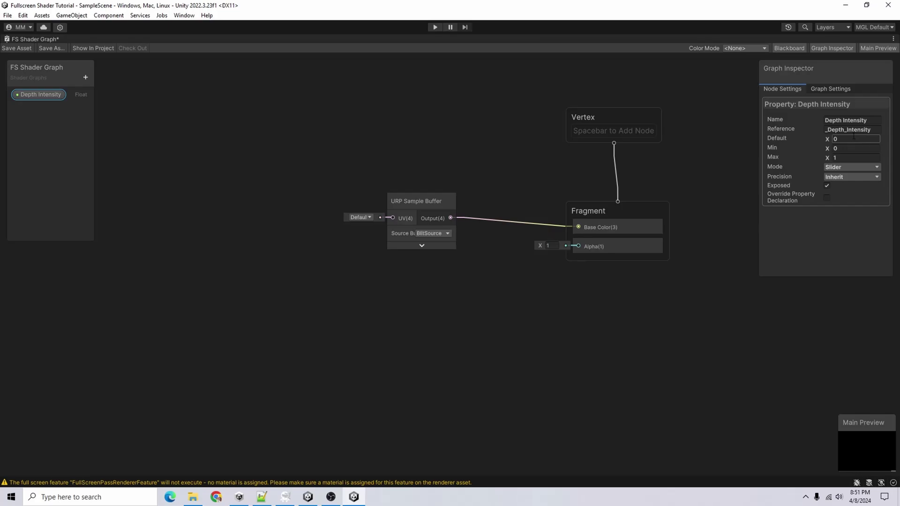
key(Tab)
key(Tab)
text(2)
Add a Float property named Outline Thickness and set its mode to Slider.
click(83, 80)
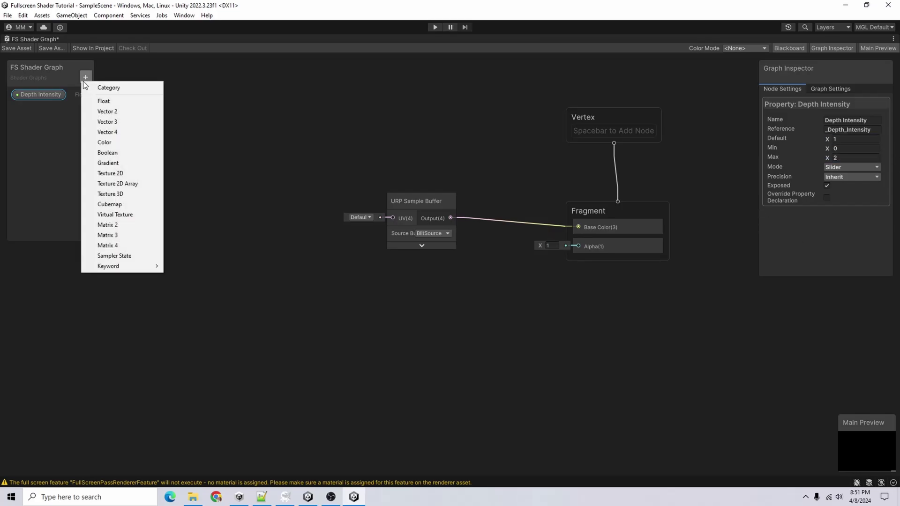
click(113, 102)
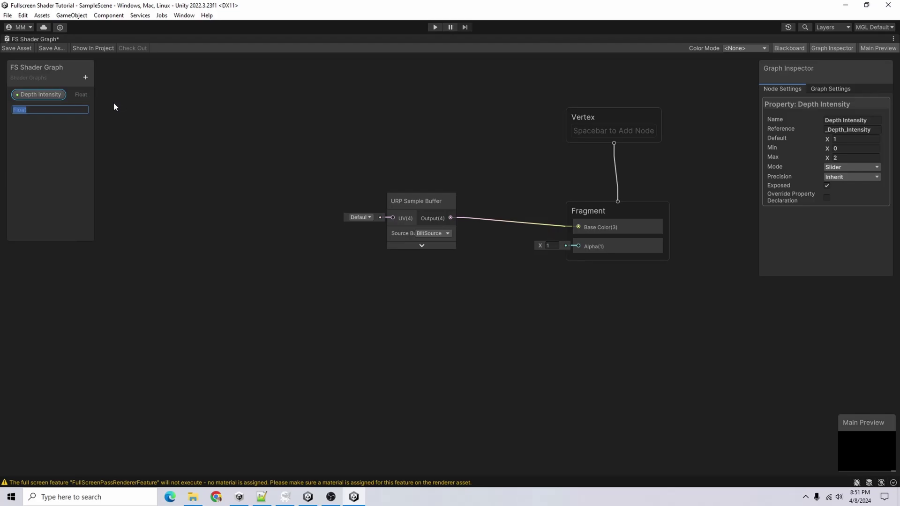
text(Outline Thickness)
key(Return)
click(853, 167)
click(860, 169)
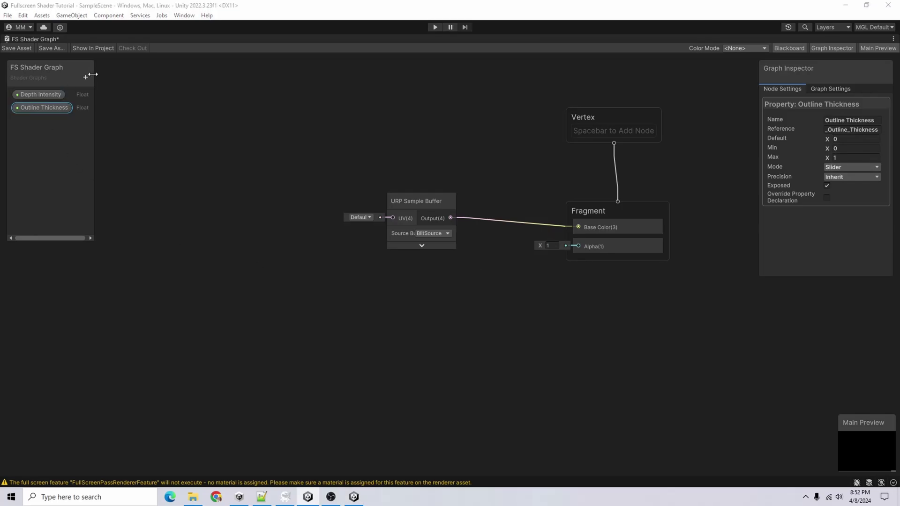
Add a Color property named Outline Color.
click(85, 76)
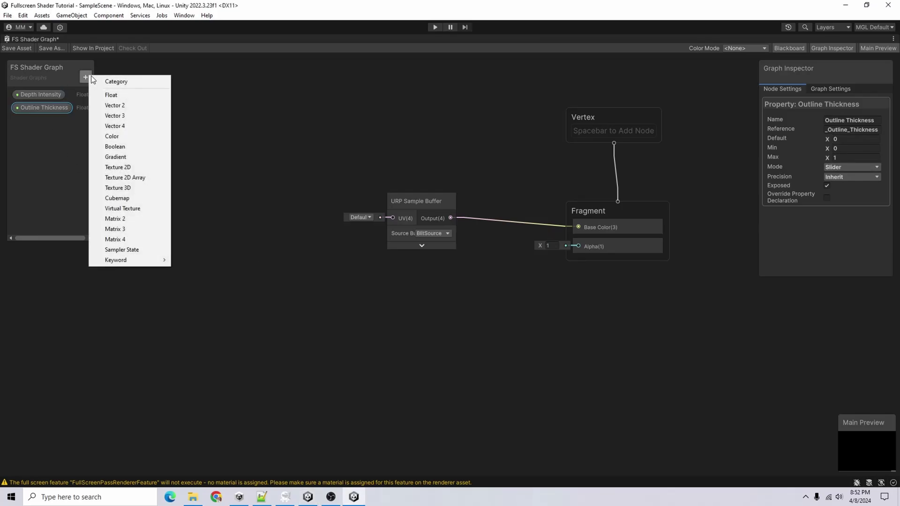
click(128, 137)
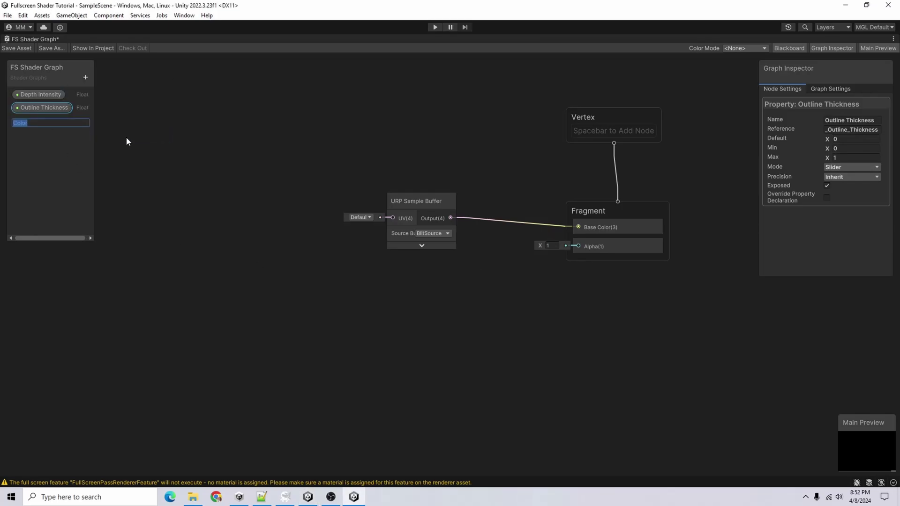
key(Home)
text(Outline)
key(Return)
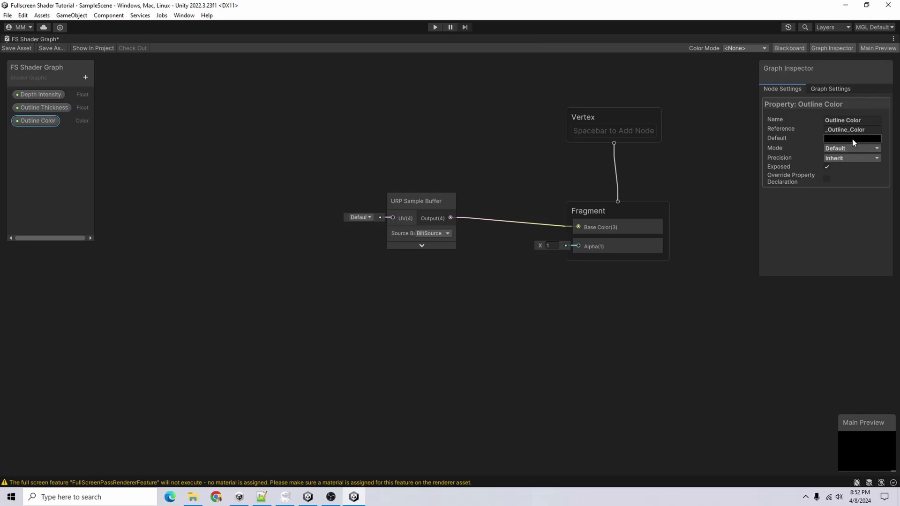
Disconnect the URP Sample Buffer from the Fragment's Base Color and move the node well away from the Fragment block.
click(525, 223)
key(Delete)
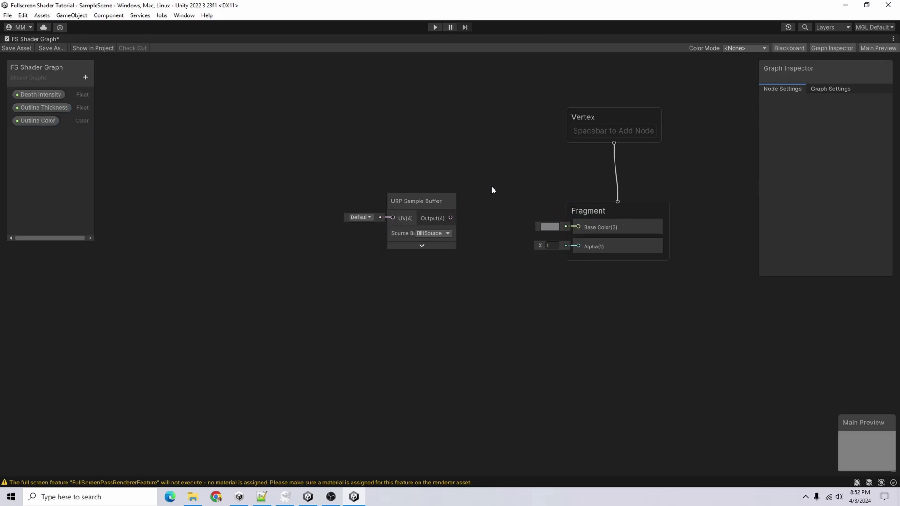
middle_drag(491, 190, 622, 253)
scroll(595, 253, down, 5)
scroll(559, 250, up, 4)
click(570, 258)
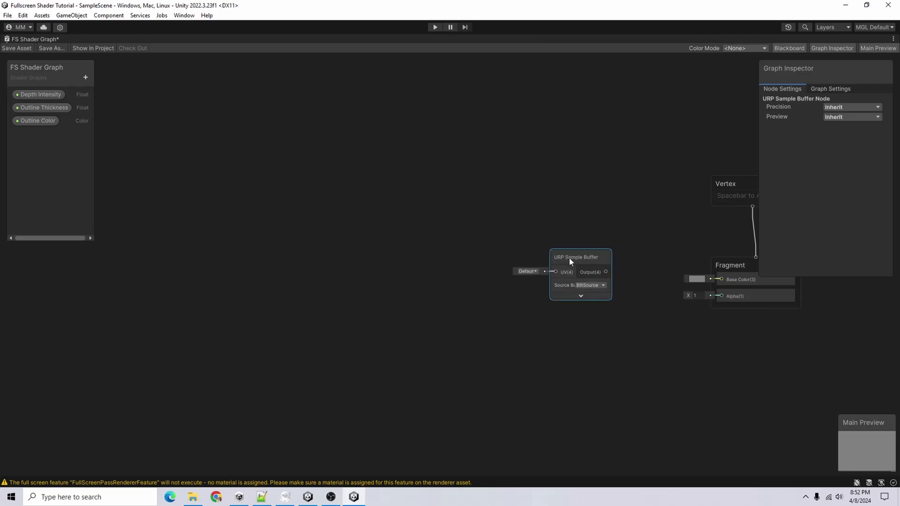
drag(568, 258, 245, 135)
middle_drag(389, 163, 631, 210)
scroll(632, 211, down, 1)
drag(506, 184, 478, 123)
right_click(442, 244)
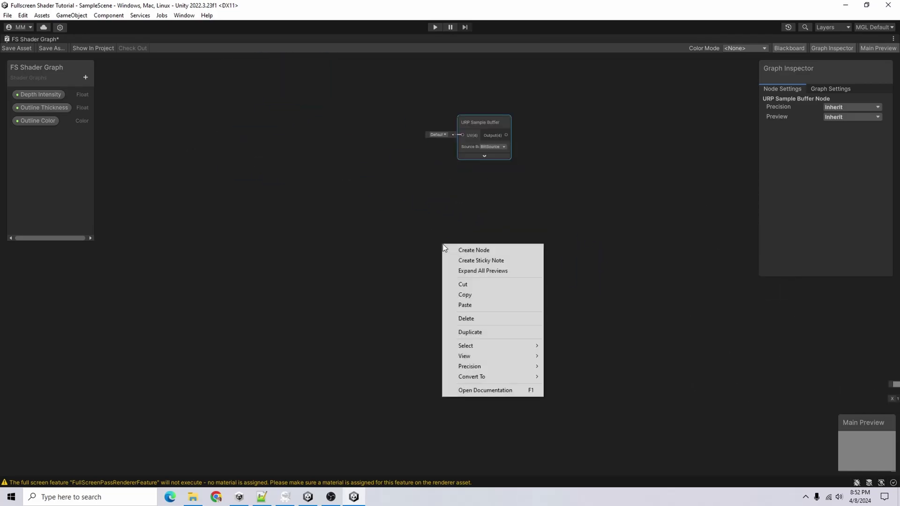
click(476, 252)
text(scen)
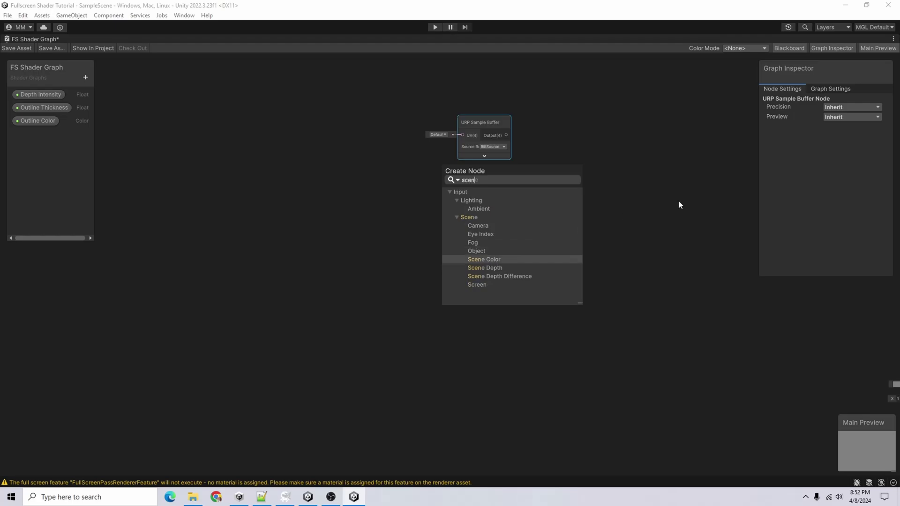
click(695, 181)
Delete the URP Sample Buffer node and add a Scene Depth node in its place.
click(473, 131)
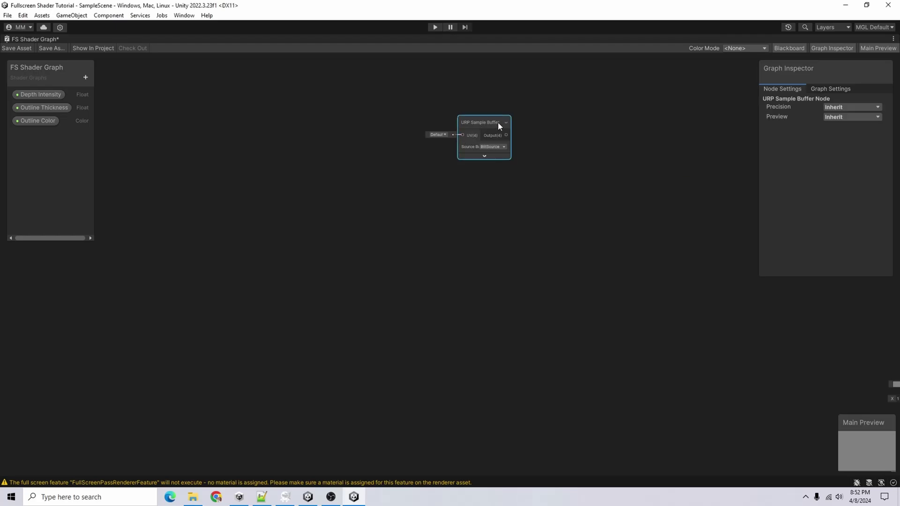
key(Delete)
right_click(409, 152)
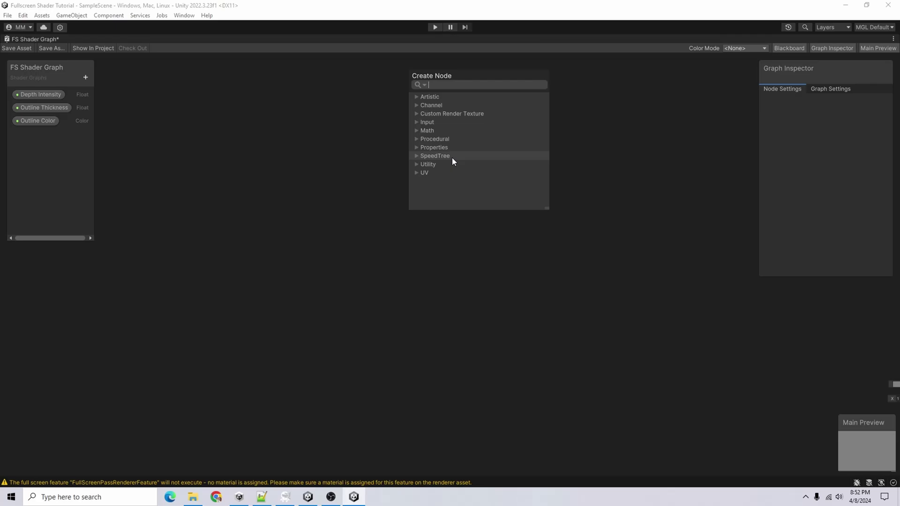
text(scen)
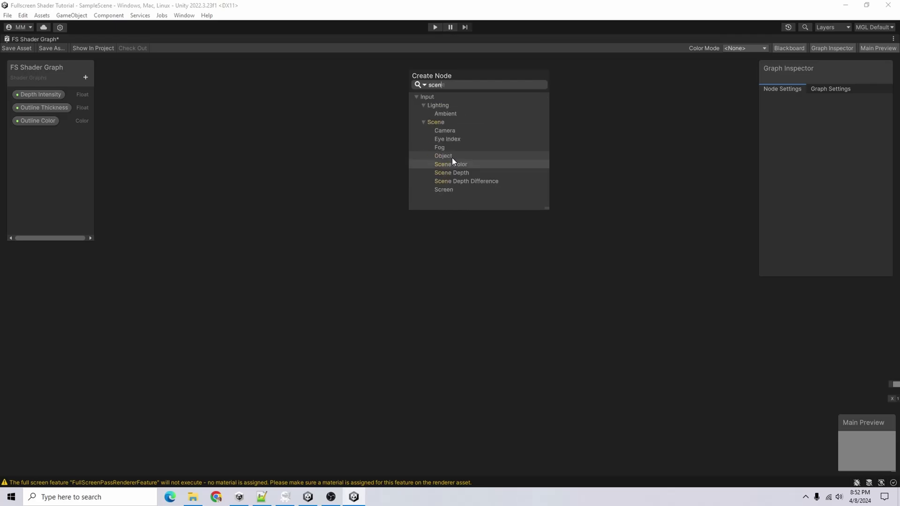
click(477, 174)
drag(452, 139, 445, 131)
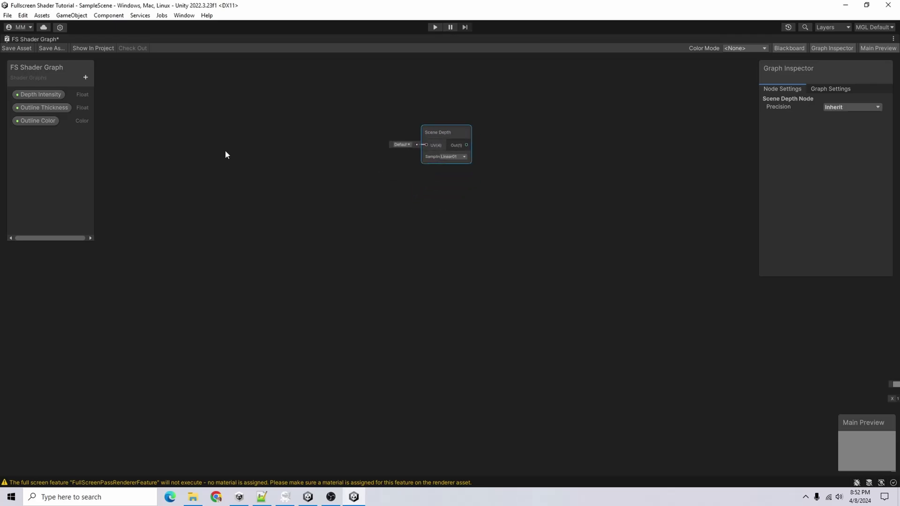
Add a Remap node below the Scene Depth node.
click(304, 161)
right_click(397, 183)
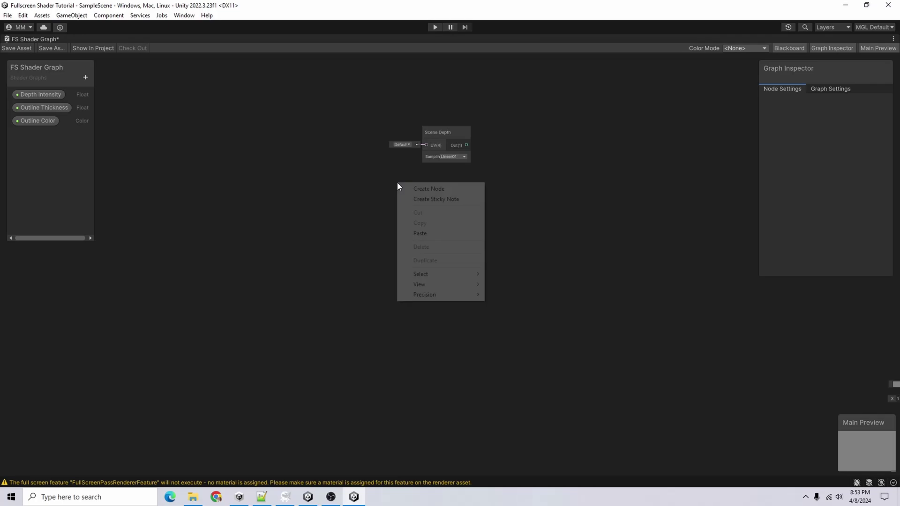
click(435, 188)
text(remap)
key(Return)
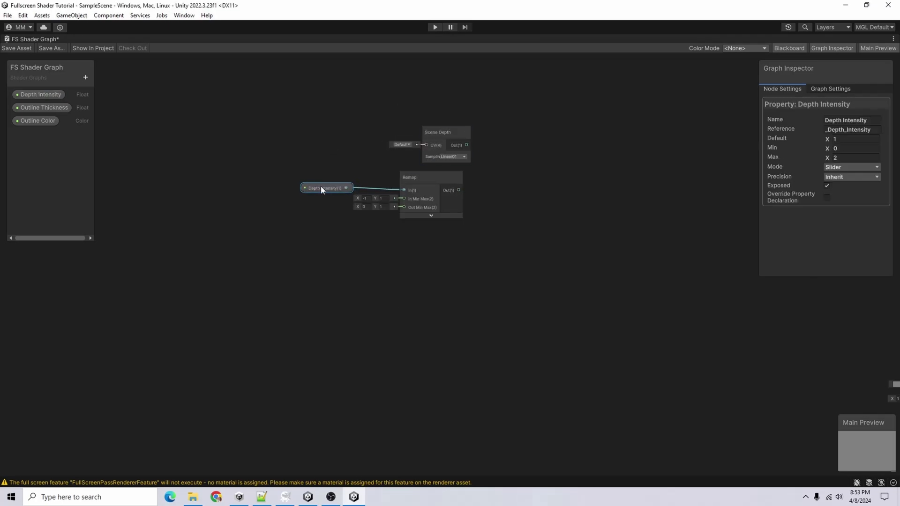
Feed Depth Intensity into the Remap node's In and set In Min Max to 0 and 2, Out Min Max to 0 and 100.
drag(321, 187, 349, 184)
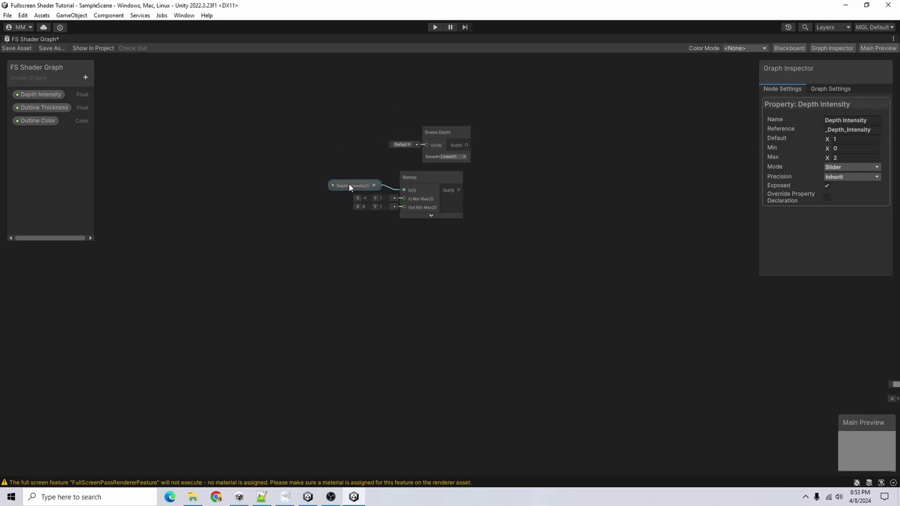
click(383, 207)
text(100)
key(Return)
Add a Multiply node and connect Scene Depth to its A input and Remap to its B input.
key(space)
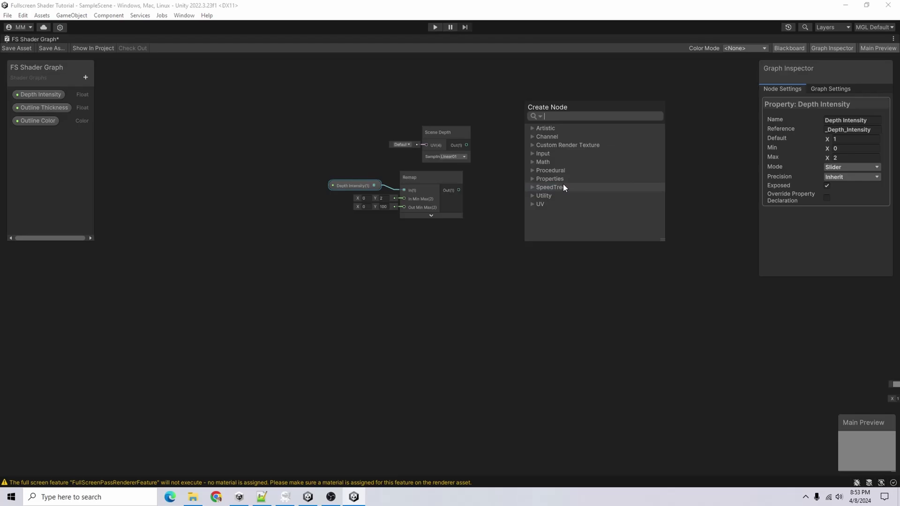
text(multiply)
key(Return)
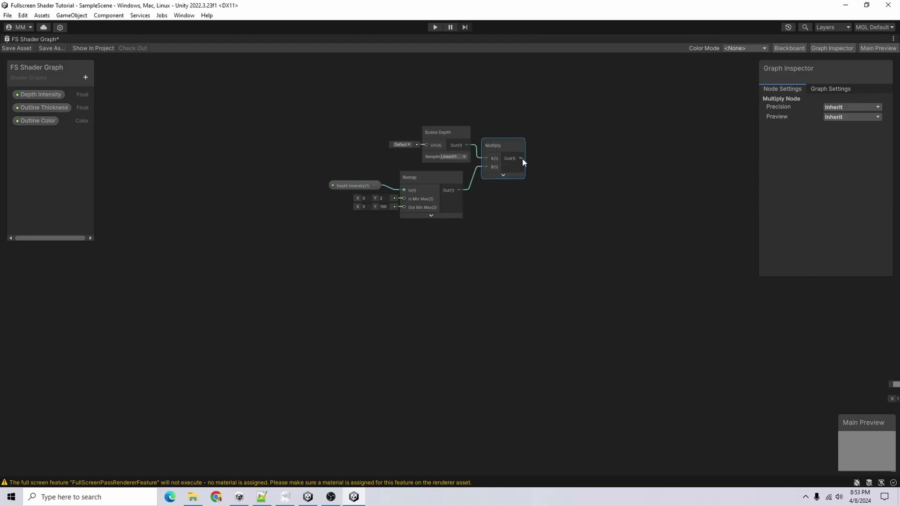
Add an Absolute node fed by the Multiply output and shift the Scene Depth node slightly away from Multiply.
drag(521, 158, 567, 199)
text(ab)
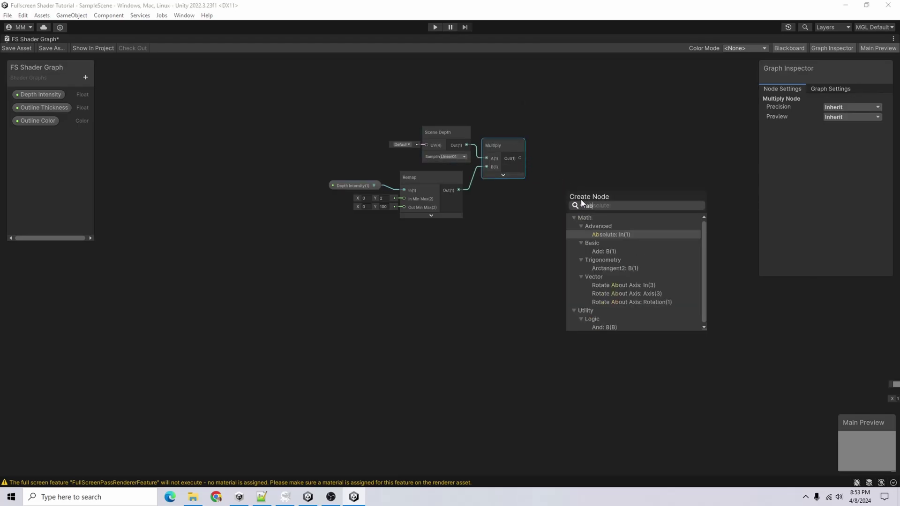
key(Return)
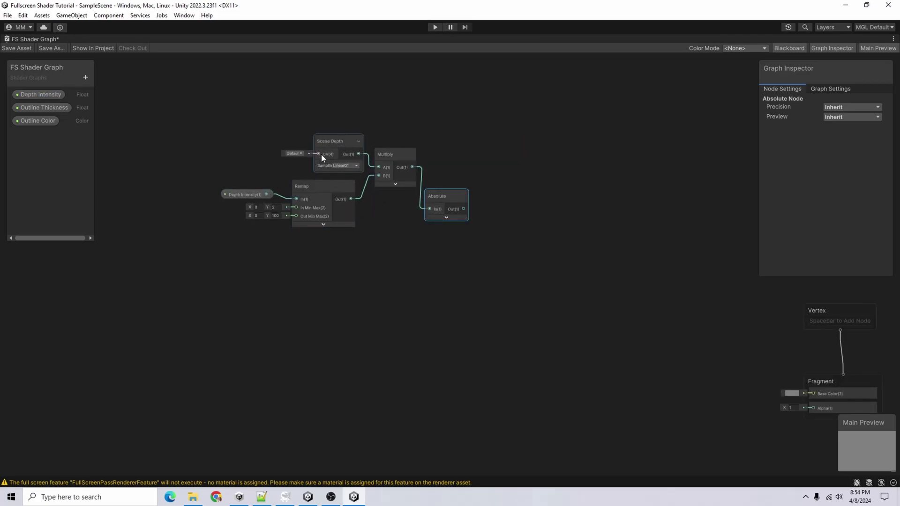
drag(333, 139, 325, 140)
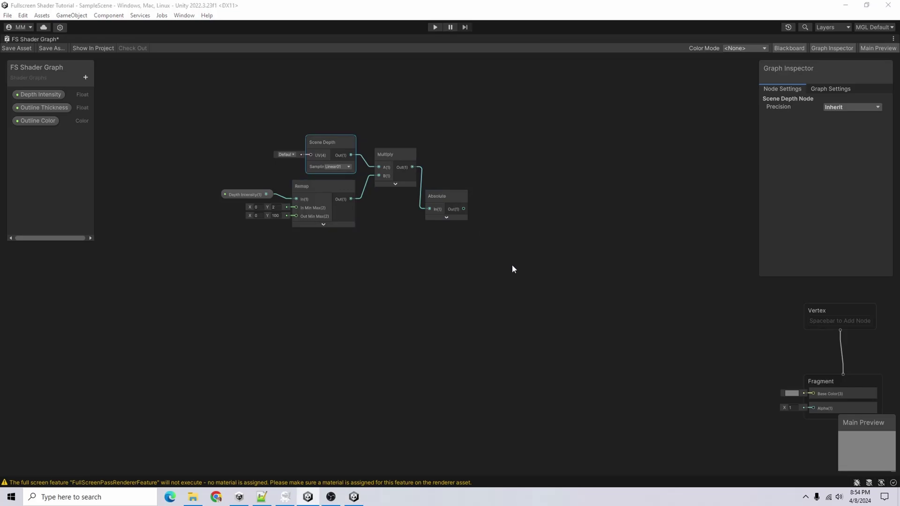
middle_drag(255, 331, 514, 235)
scroll(517, 232, down, 3)
middle_drag(481, 298, 446, 262)
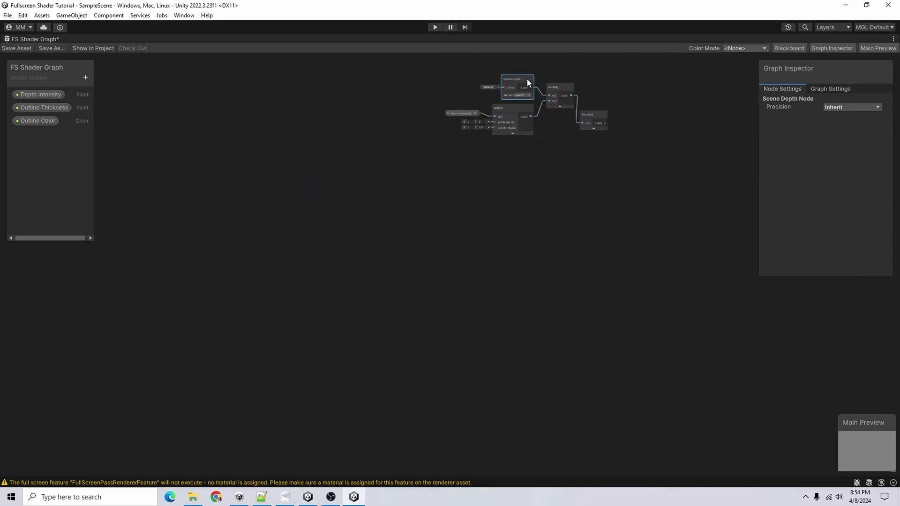
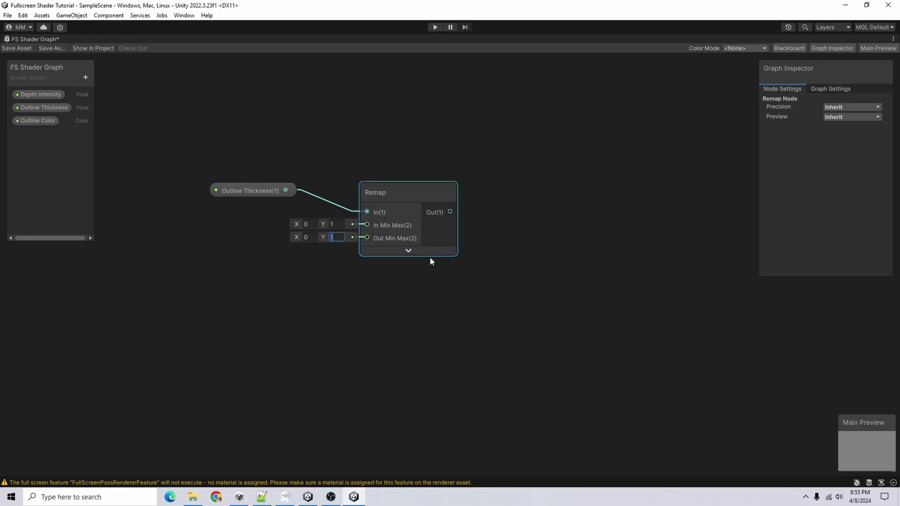
Set the Remap node's Out Min Max Y to 0.01 and add a Negate node fed by its output.
text(0.01)
key(Return)
scroll(389, 276, down, 3)
key(space)
text(negate)
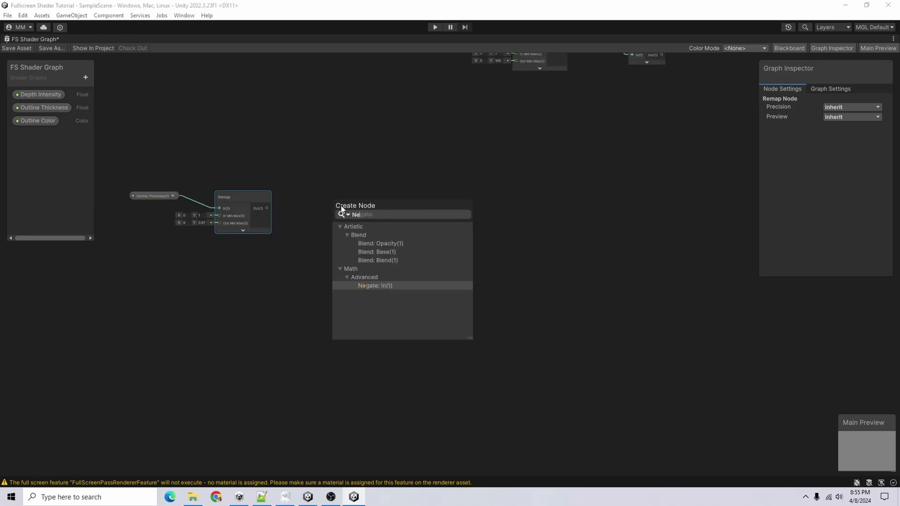
key(Return)
Add a Vector 2 node after Negate and connect the Negate output to its X input.
key(space)
text(vector 2)
key(Return)
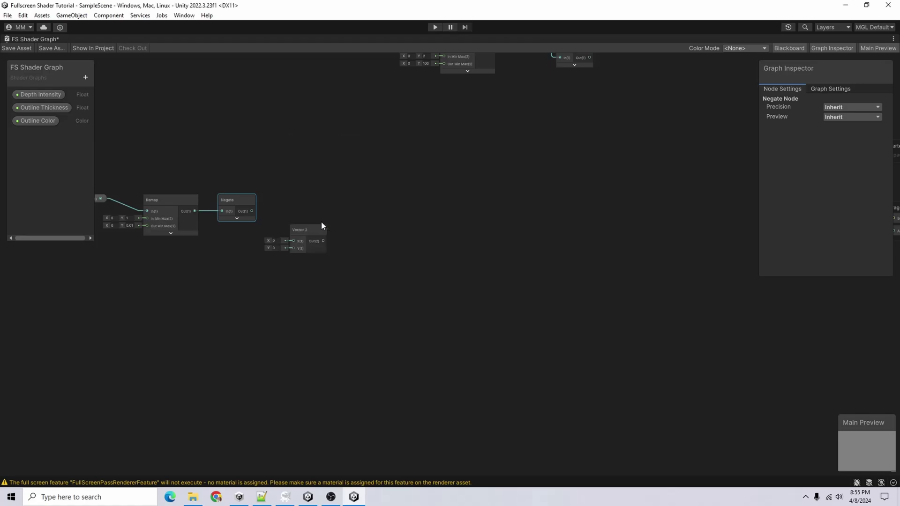
drag(336, 210, 389, 211)
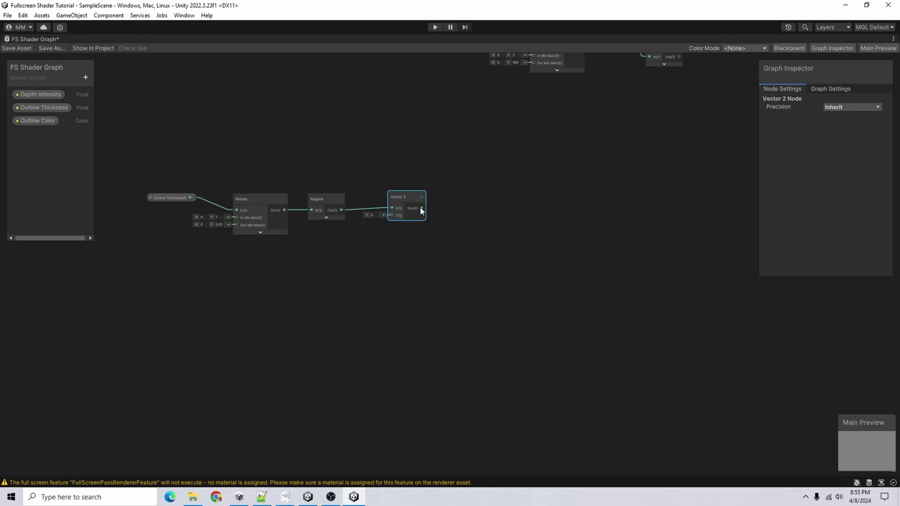
middle_drag(468, 198, 495, 179)
scroll(554, 201, up, 2)
scroll(527, 206, down, 2)
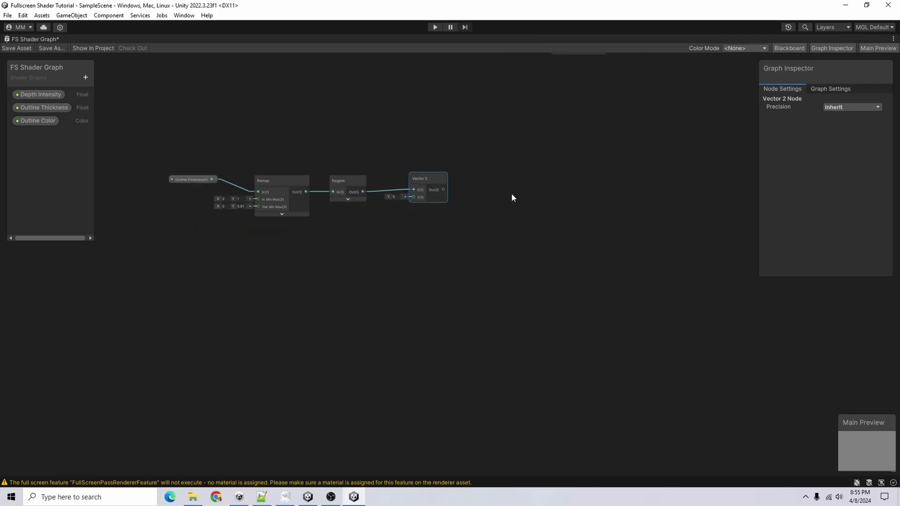
right_click(528, 180)
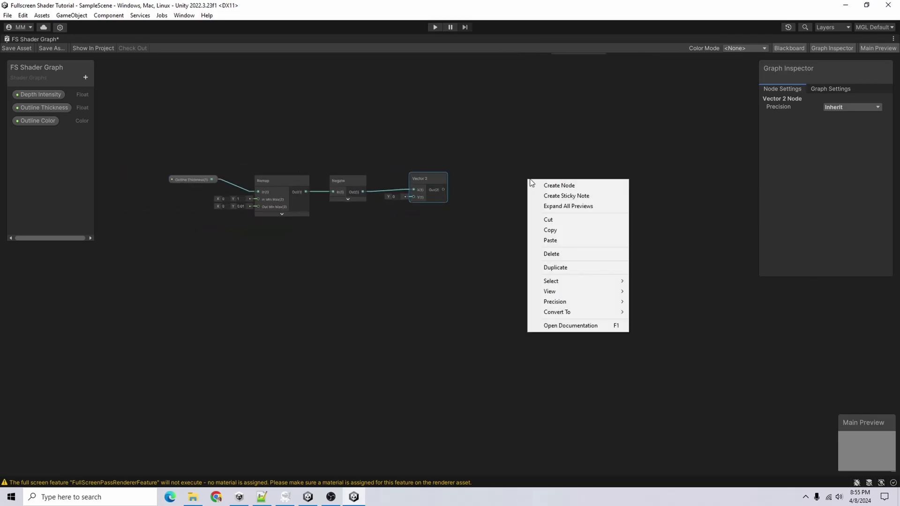
Save the shader graph and create a Sub Graph asset named Outline Subgraph in the Shaders folder.
click(15, 47)
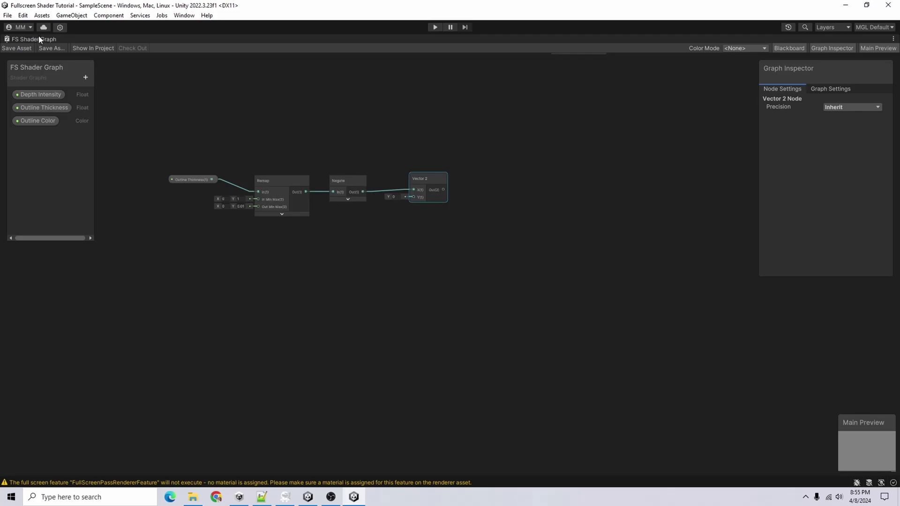
double_click(39, 38)
right_click(303, 375)
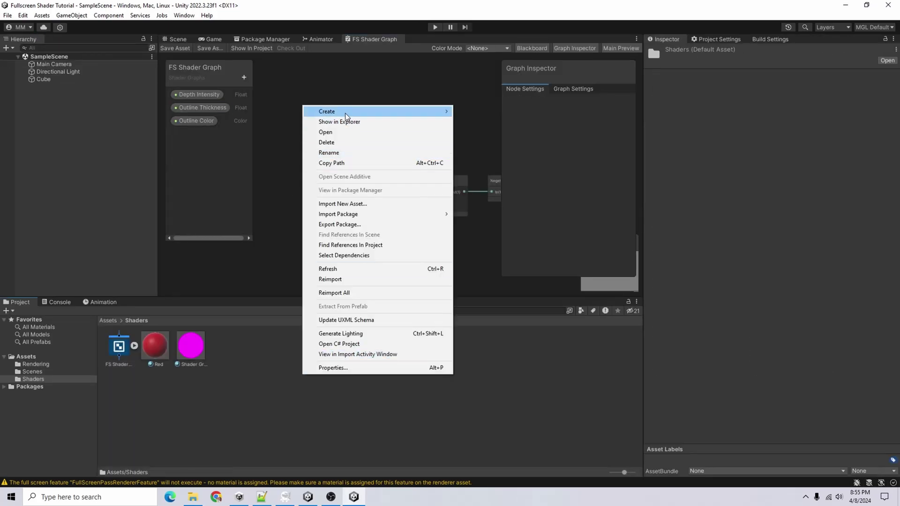
mouse_move(346, 116)
mouse_move(483, 64)
click(622, 96)
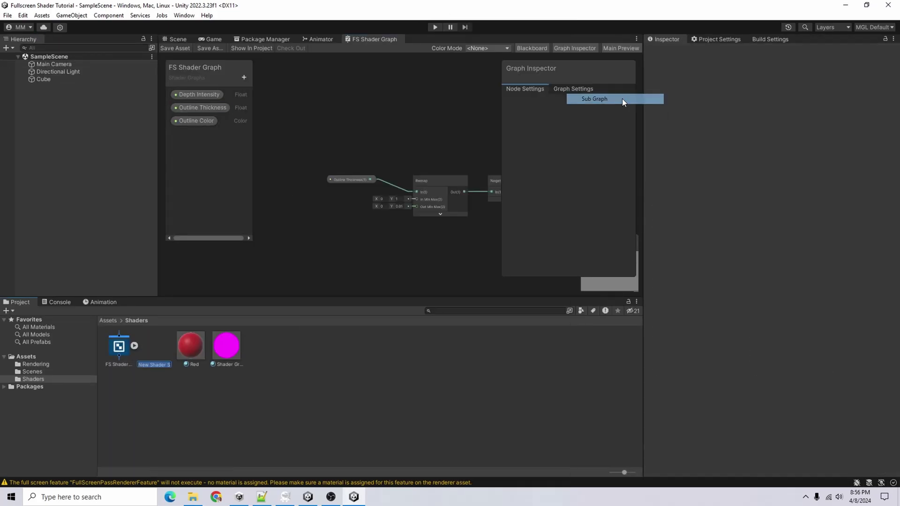
text(Outline Sub)
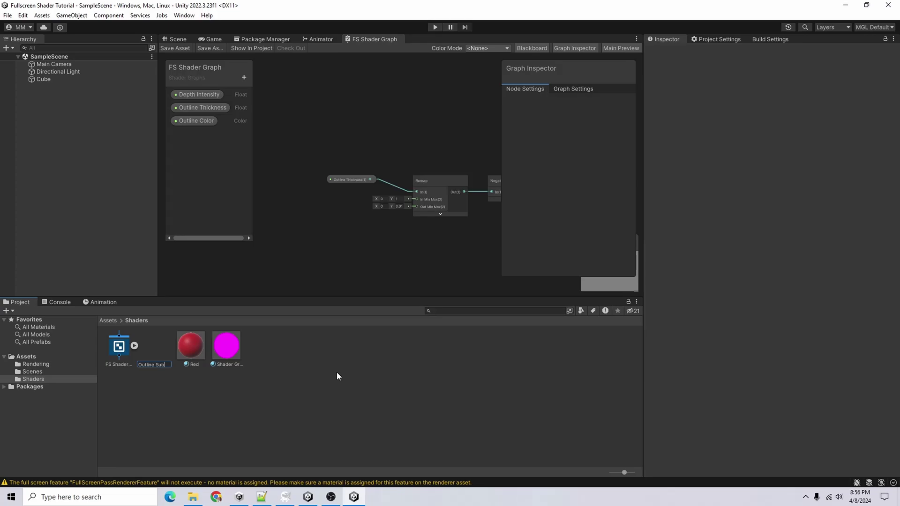
text(graph)
key(Return)
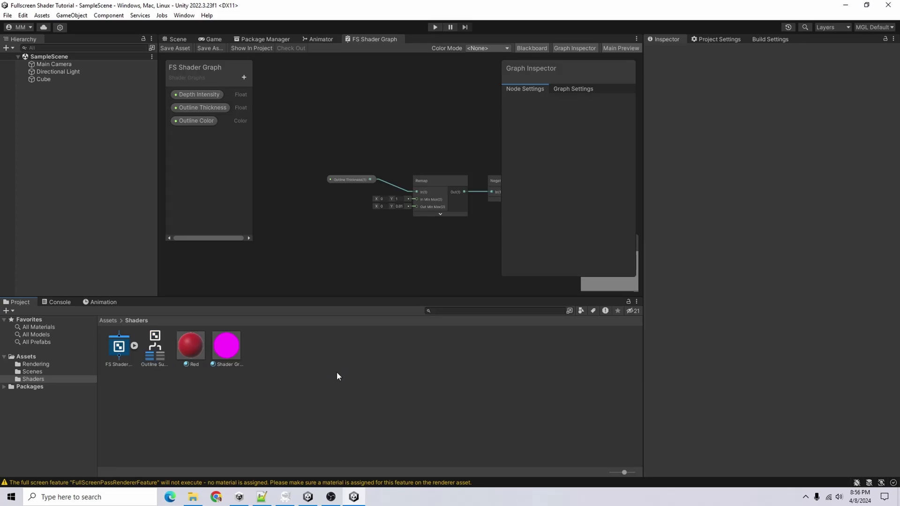
Open Outline Subgraph in a maximized view and change its output from Vector 4 to Float.
double_click(442, 41)
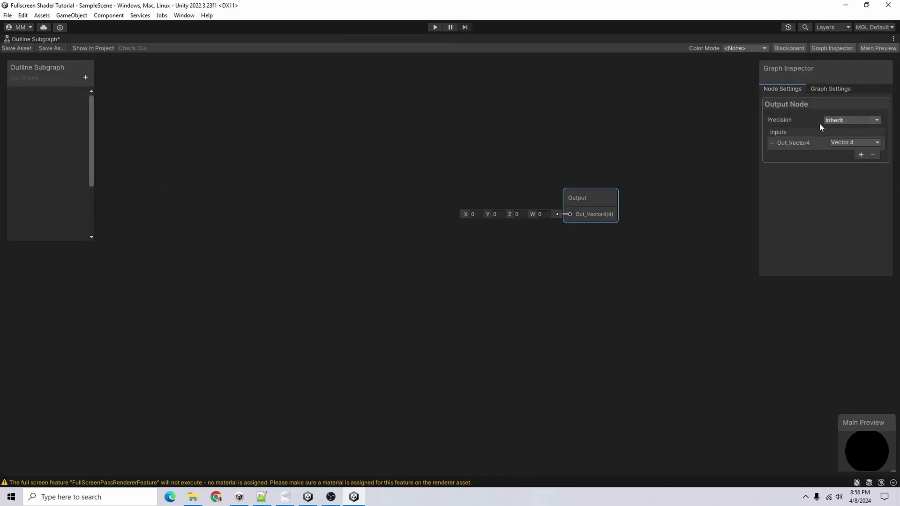
click(865, 143)
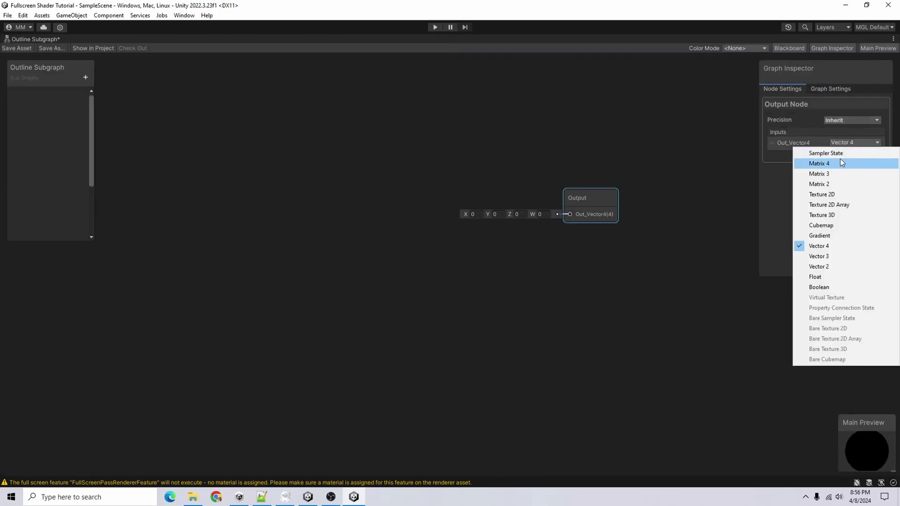
click(825, 277)
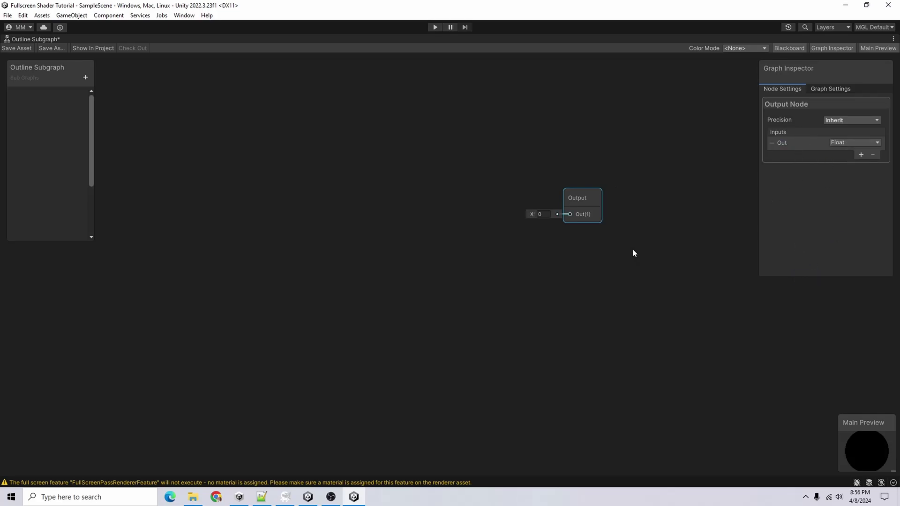
Add a Float property named Depth Intensity and a Vector 2 property named Offset to the subgraph.
click(86, 77)
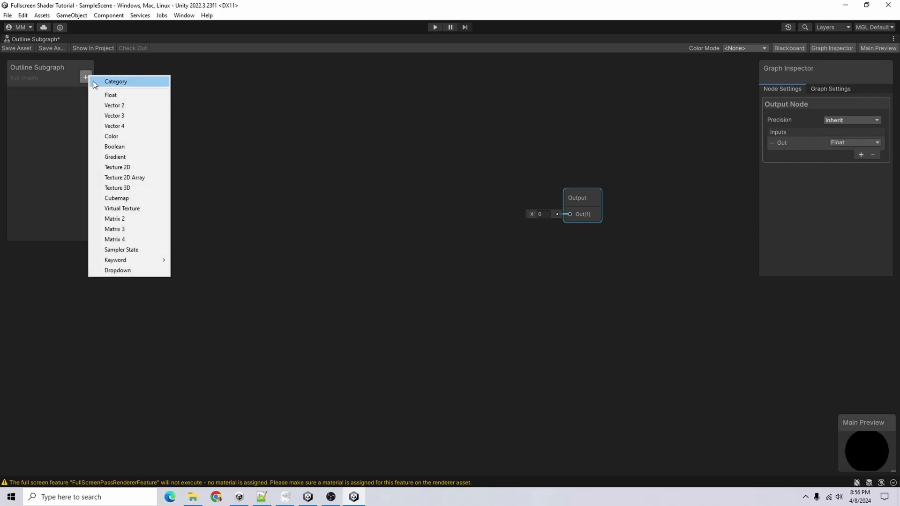
click(130, 95)
text(D)
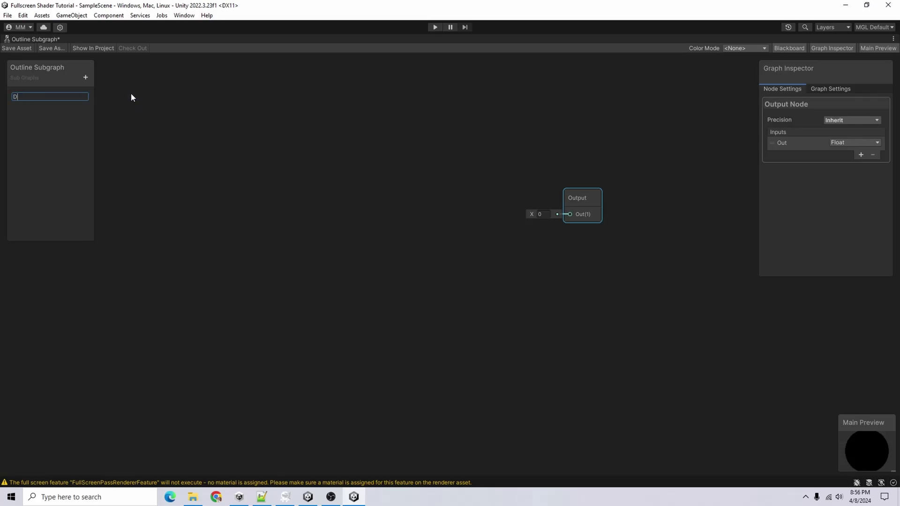
text(epth Intensity)
click(86, 77)
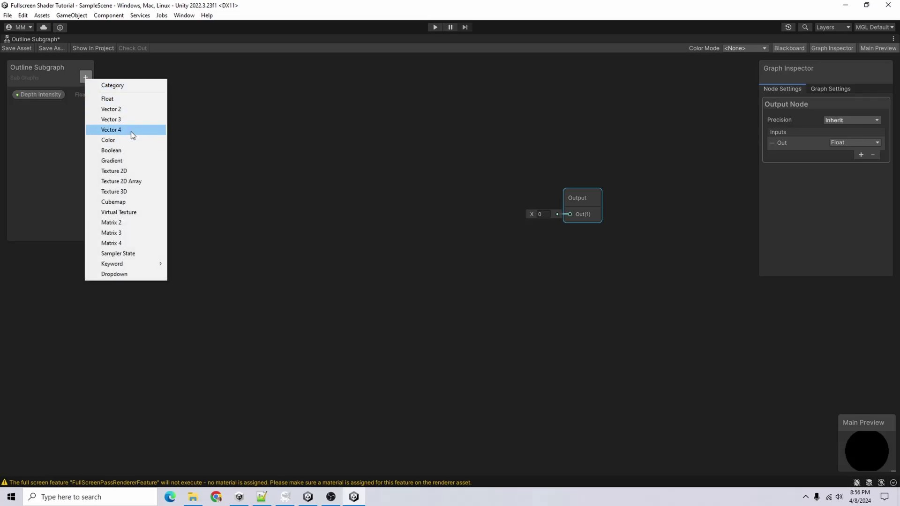
click(136, 108)
text(Offset)
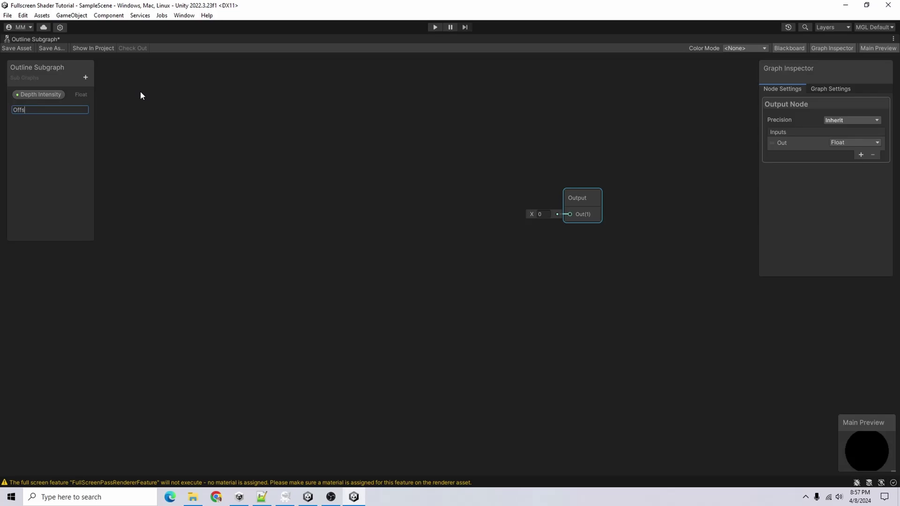
Place the Offset property in the graph and connect it to the Offset input of a new Tiling And Offset node.
drag(27, 107, 302, 196)
text(tilin)
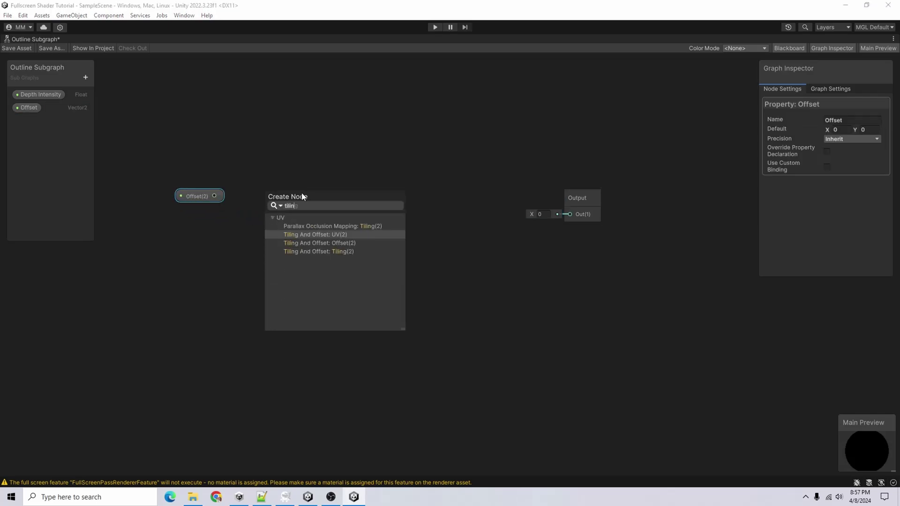
key(Return)
drag(264, 231, 172, 232)
key(Delete)
Add a Scene Depth node with Raw sampling and feed its UV input from Tiling And Offset.
key(space)
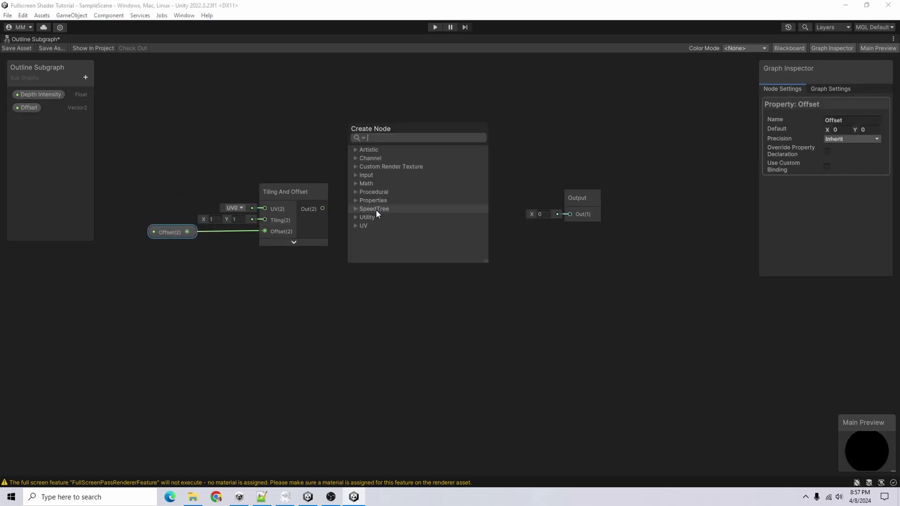
text(scene)
key(Down)
key(Return)
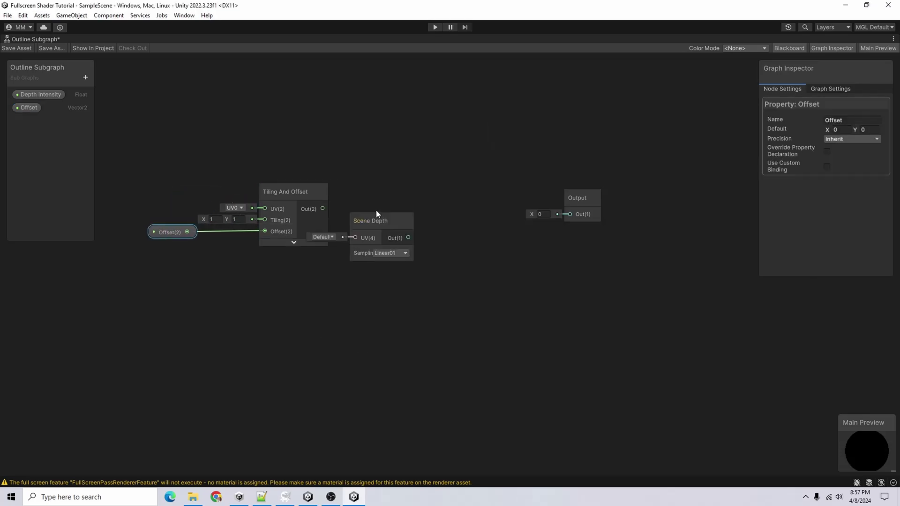
click(392, 252)
click(407, 274)
drag(376, 220, 392, 196)
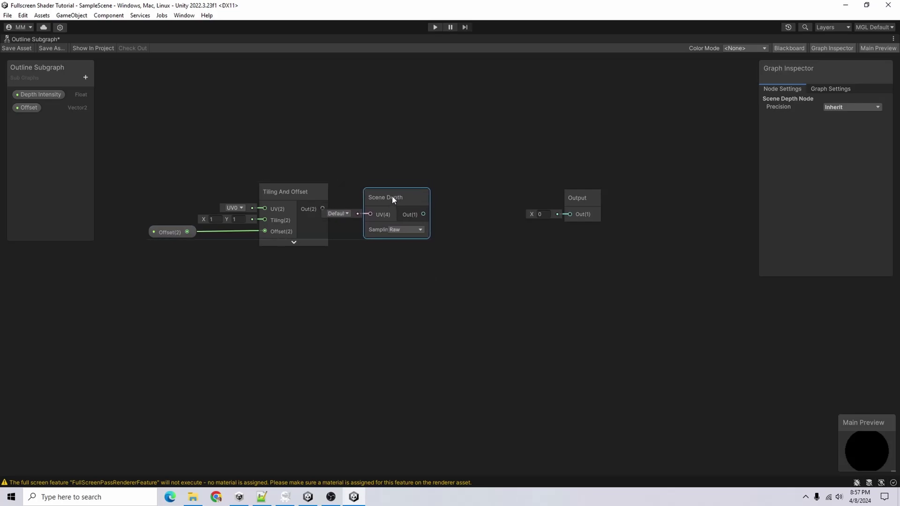
drag(335, 211, 372, 190)
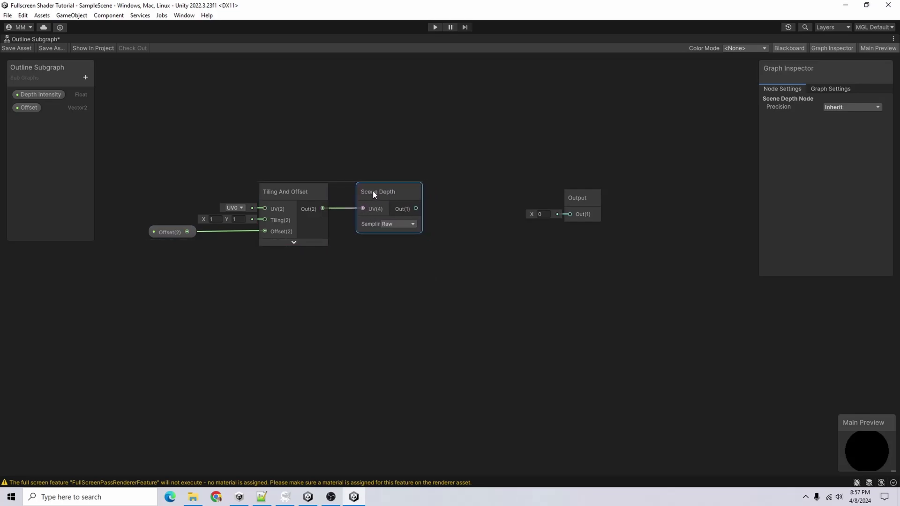
Add a Multiply node below Scene Depth and collapse its preview.
key(space)
text(mult)
key(Return)
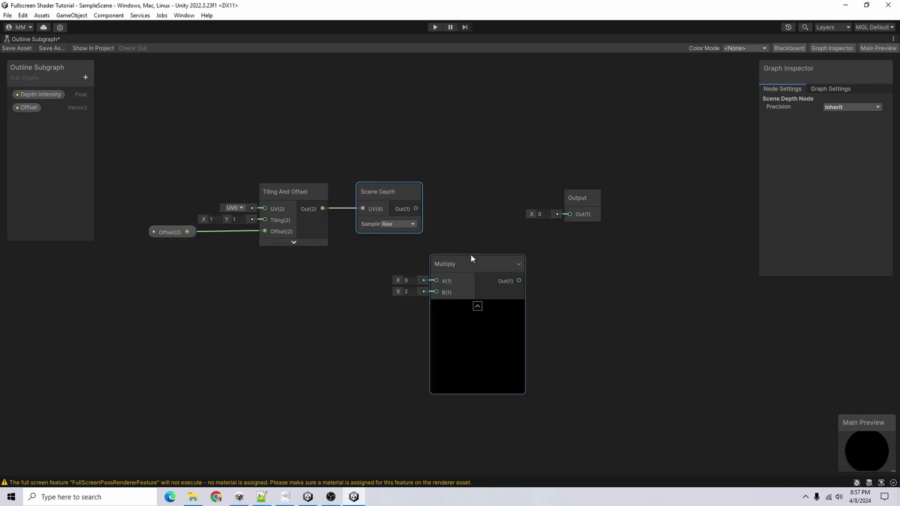
click(478, 305)
Place the Depth Intensity property in the graph and add a Power node with B set to 3.
drag(41, 94, 206, 301)
key(space)
text(power)
key(Return)
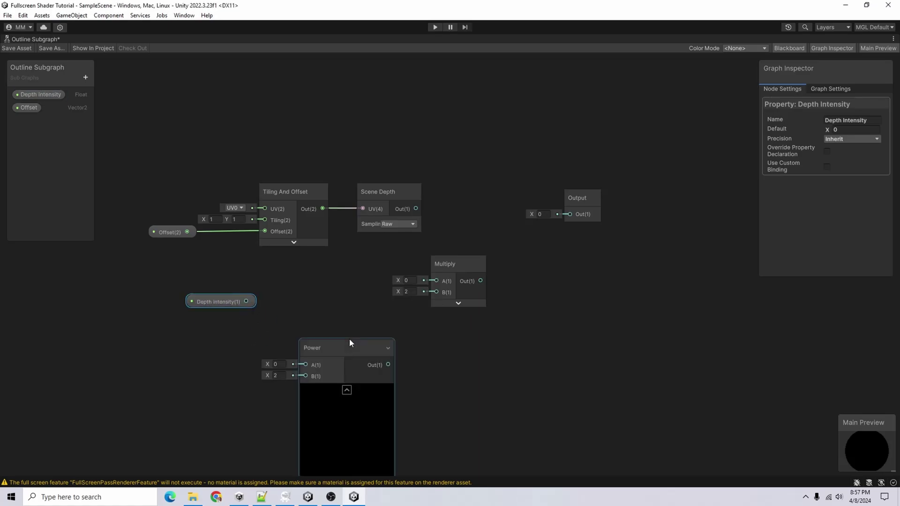
click(281, 377)
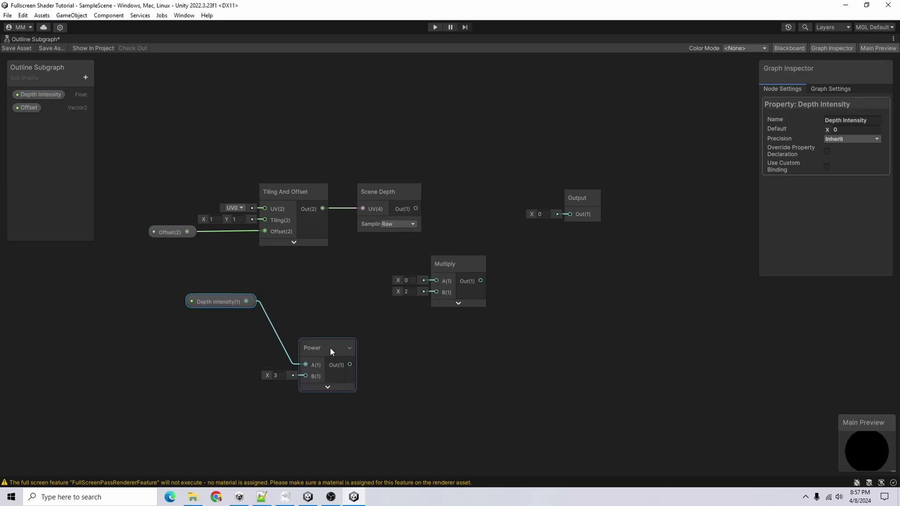
Wire Depth Intensity through Power into Multiply's B, Scene Depth into A, and Multiply into the Output node, with Power's preview collapsed.
drag(319, 347, 437, 292)
drag(416, 209, 571, 214)
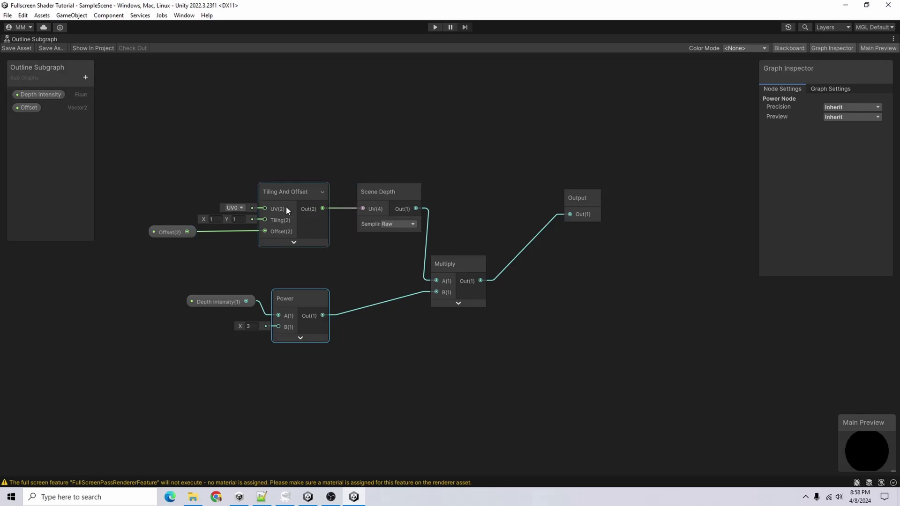
click(386, 186)
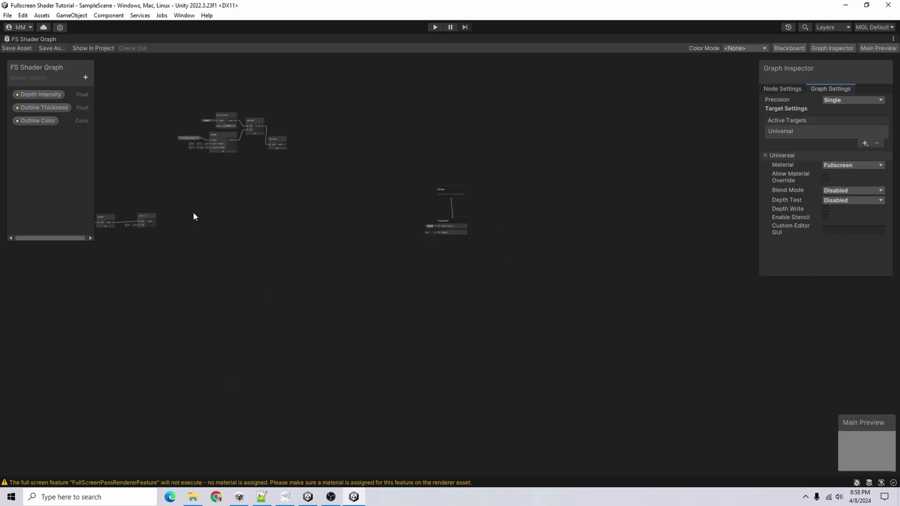
In FS Shader Graph, add an Outline Subgraph node and connect the Vector 2 output to its Offset input.
scroll(486, 161, up, 4)
scroll(405, 190, up, 2)
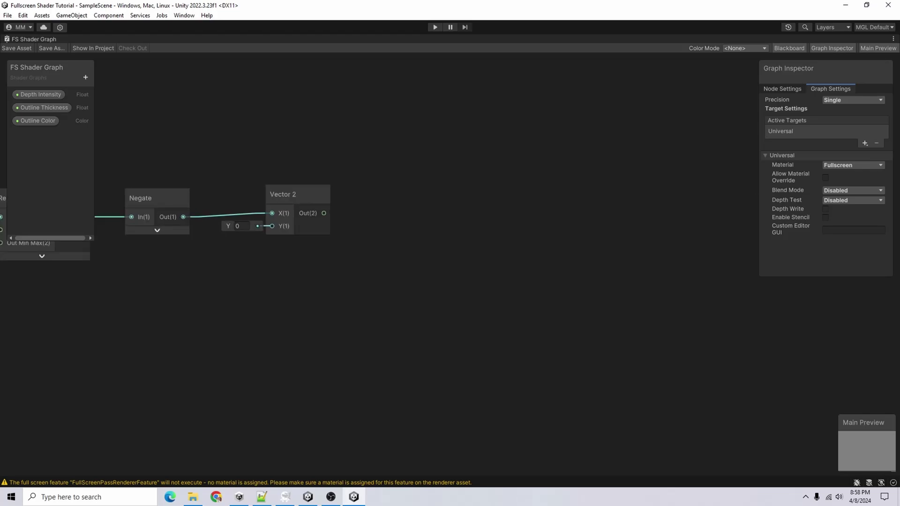
right_click(532, 174)
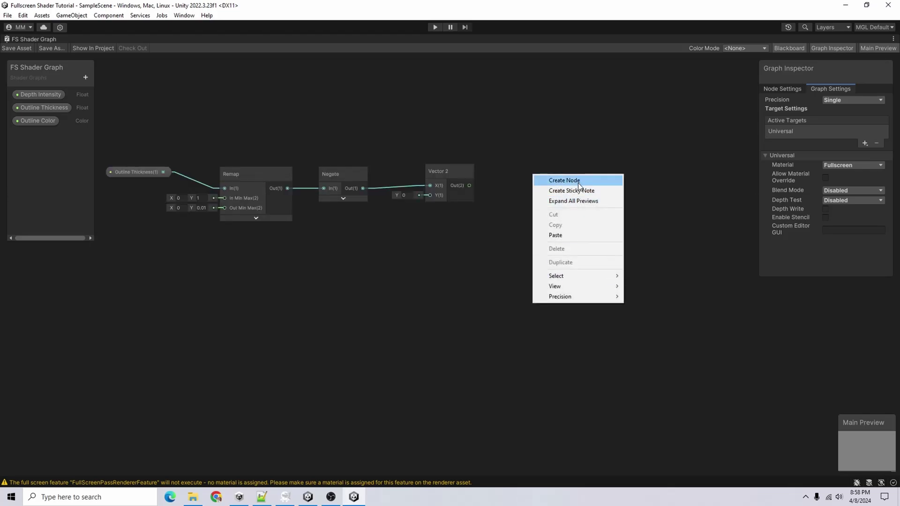
click(574, 180)
click(539, 189)
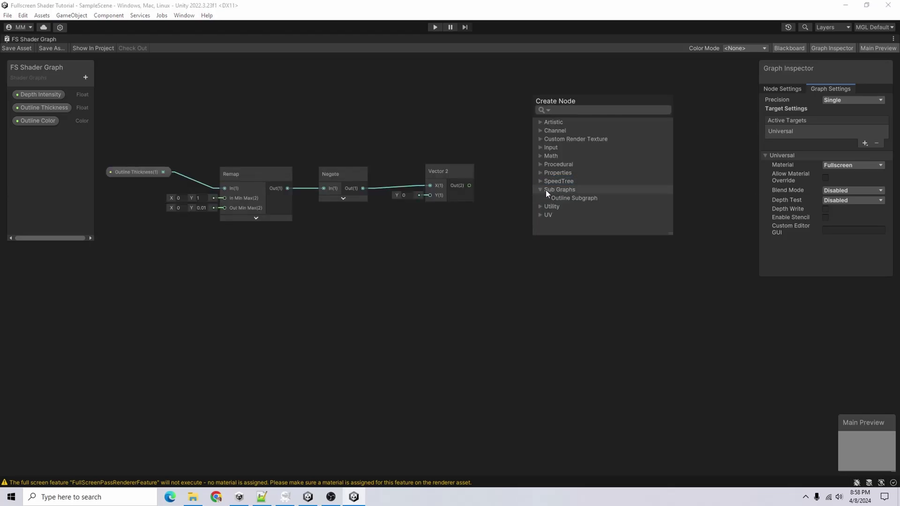
double_click(571, 198)
click(575, 229)
drag(469, 186, 539, 217)
drag(578, 188, 567, 162)
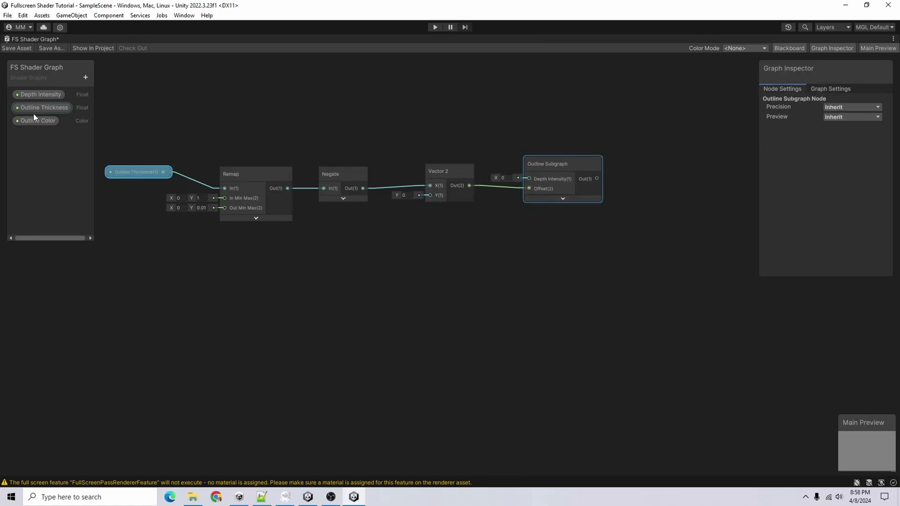
Place the Depth Intensity property above Vector 2 and connect it to the Outline Subgraph node's Depth Intensity input.
click(42, 95)
drag(456, 149, 530, 181)
drag(481, 154, 452, 149)
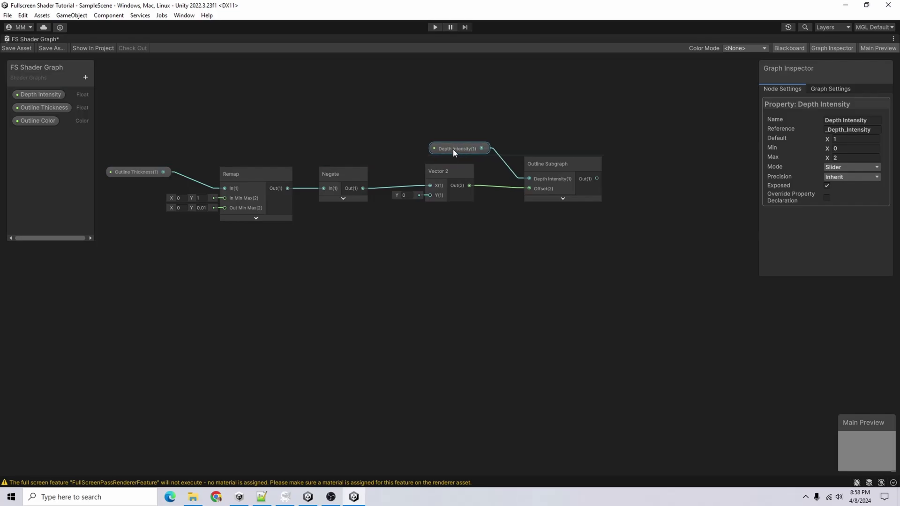
Tidy the chain by moving the Remap, Vector 2 and Outline Thickness nodes into a compact row.
drag(243, 171, 249, 172)
drag(456, 178, 432, 172)
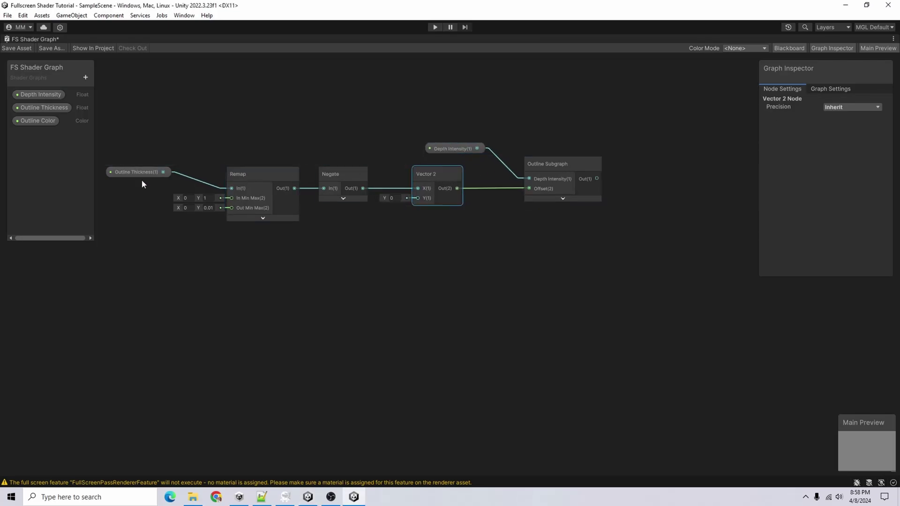
drag(132, 175, 164, 189)
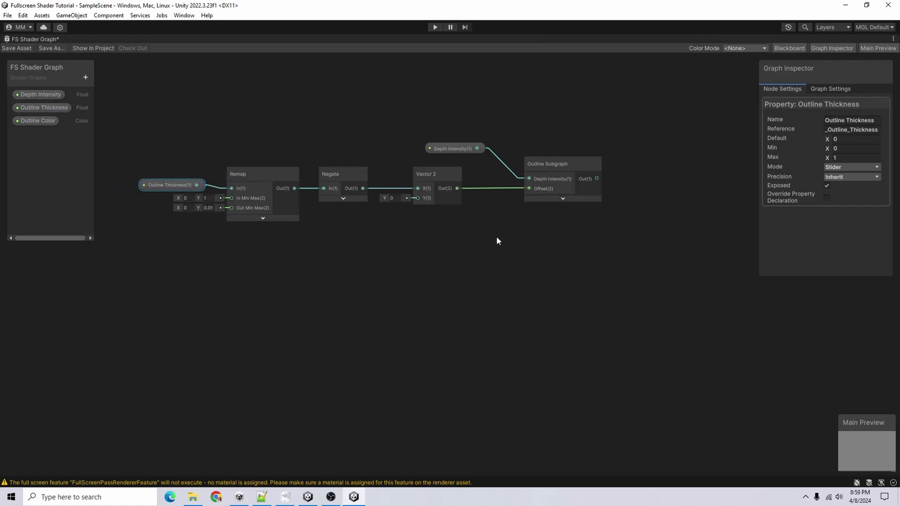
Duplicate the whole Outline Thickness to Outline Subgraph chain with its Depth Intensity property and align the copy directly below the original.
drag(570, 241, 182, 148)
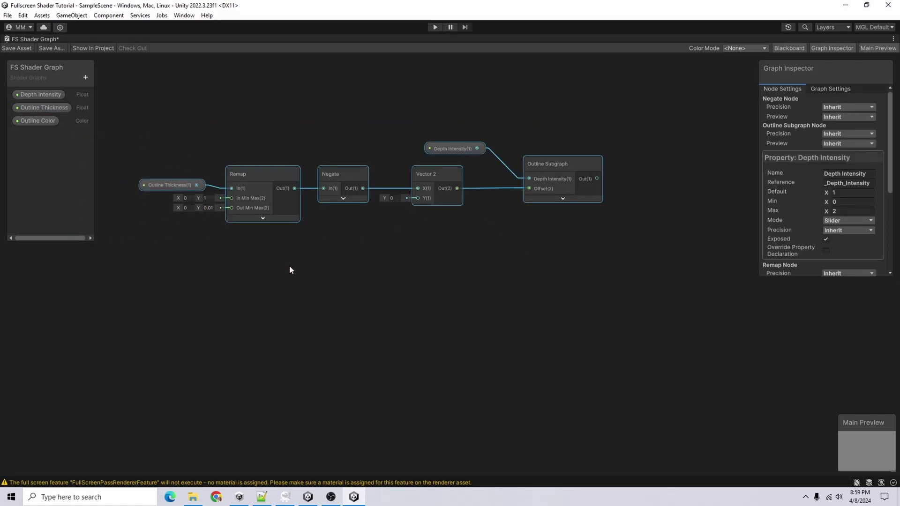
key(ctrl+d)
drag(498, 271, 545, 240)
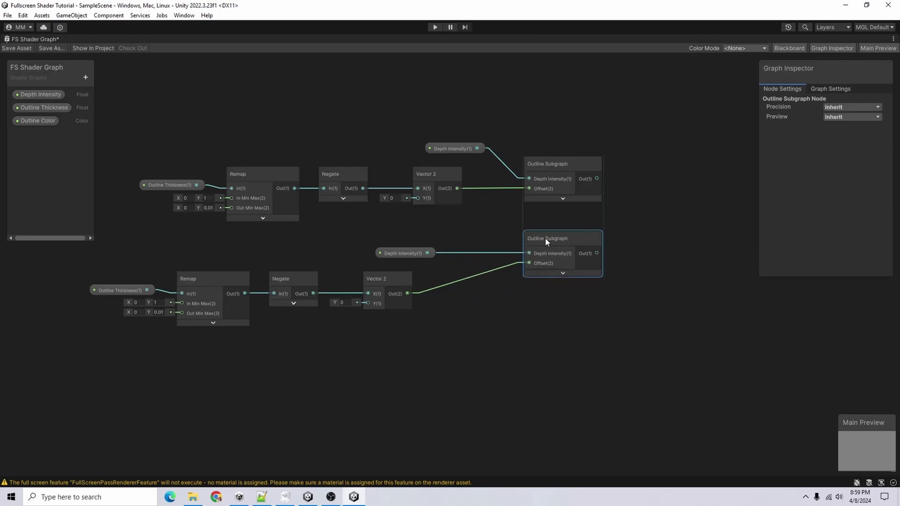
drag(546, 238, 517, 268)
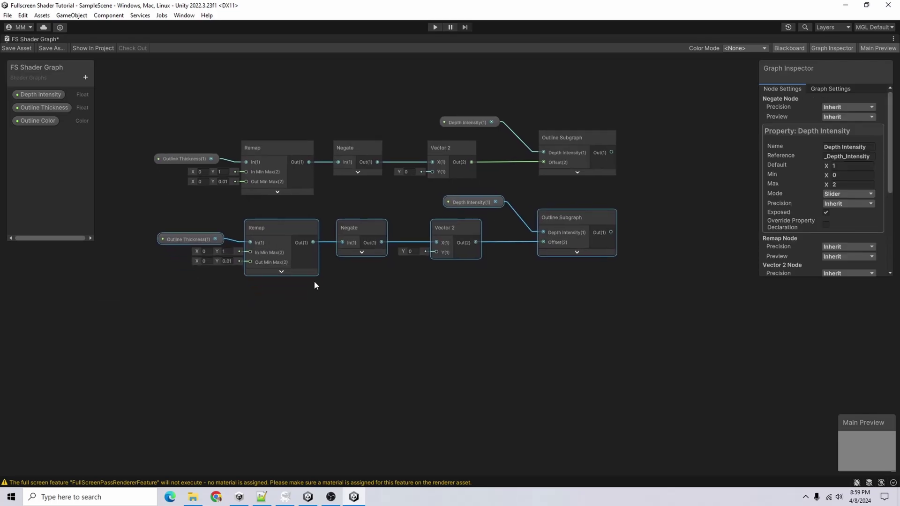
middle_drag(314, 280, 298, 243)
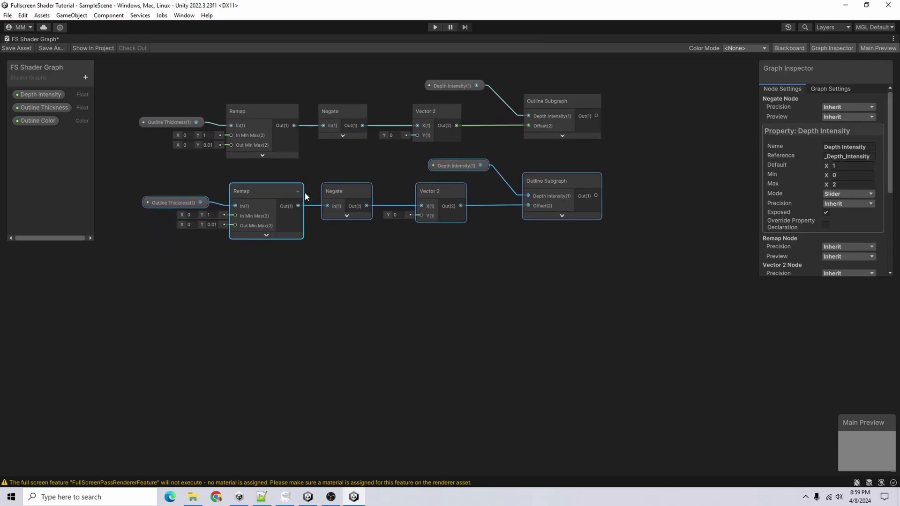
Delete the copied Outline Thickness, Remap and Negate nodes and connect the original Remap output to the lower Vector 2's X input.
drag(153, 178, 331, 246)
key(Delete)
drag(294, 126, 423, 205)
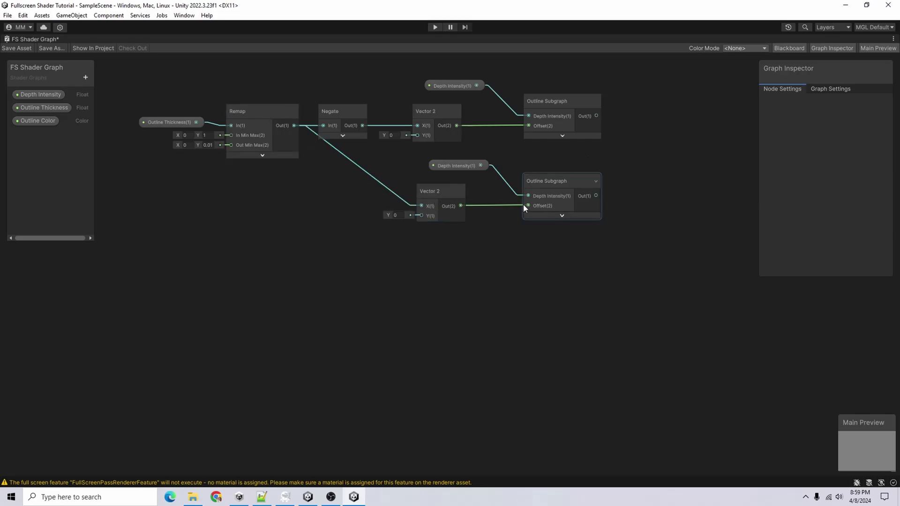
Create an Add node and connect the two Outline Subgraph outputs to its A and B inputs.
key(space)
text(add)
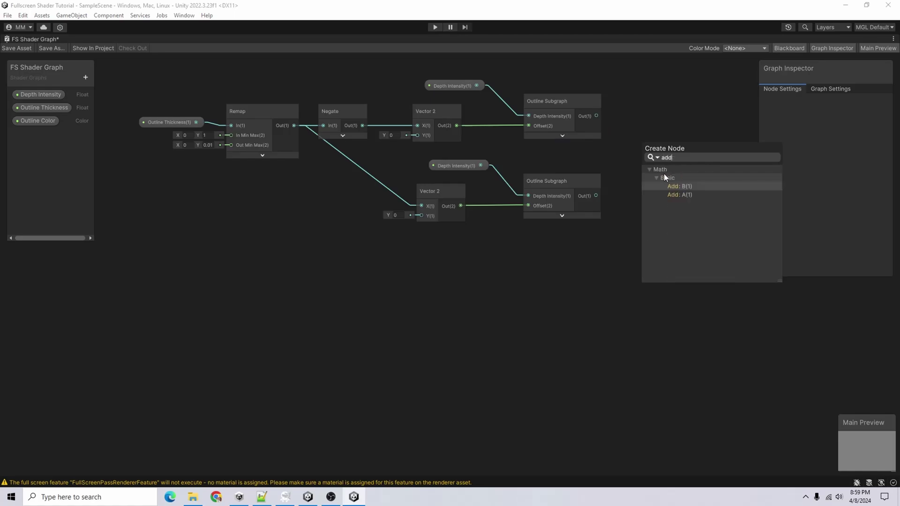
key(Down)
key(Return)
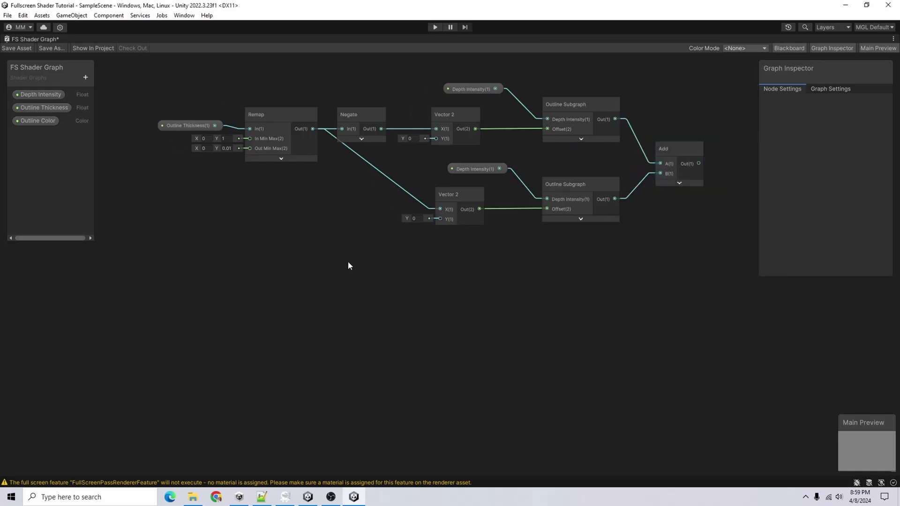
scroll(347, 261, down, 2)
drag(579, 242, 196, 125)
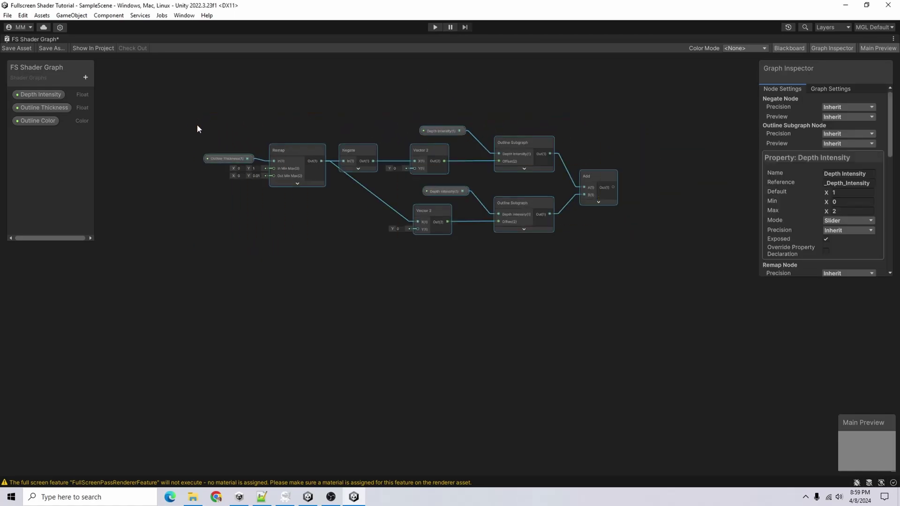
key(ctrl+d)
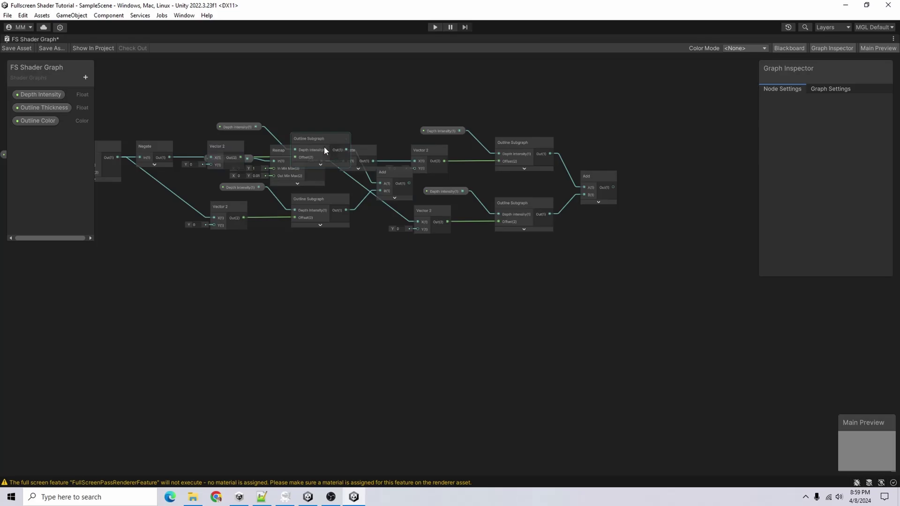
key(Delete)
Duplicate the complete two-sample node group including its Add node and place the copy below the original group.
drag(619, 271, 220, 81)
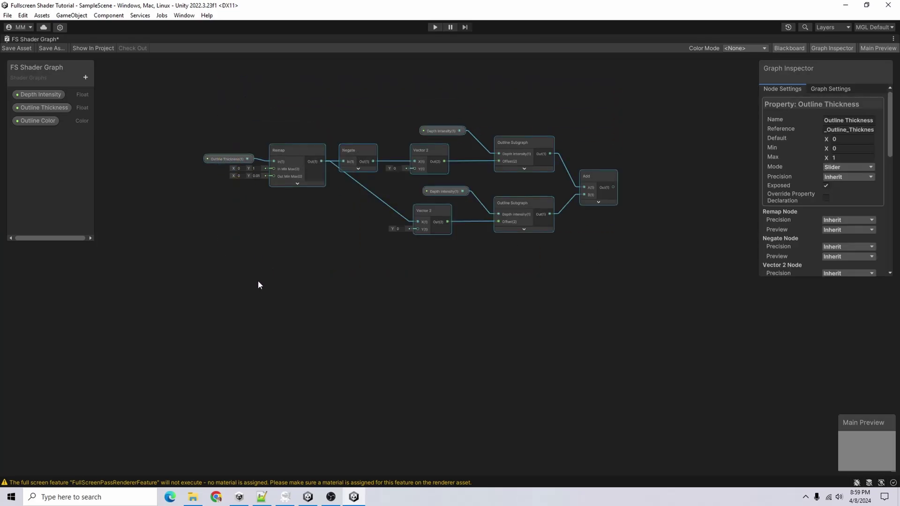
key(ctrl+d)
drag(452, 377, 21, 254)
drag(257, 253, 440, 265)
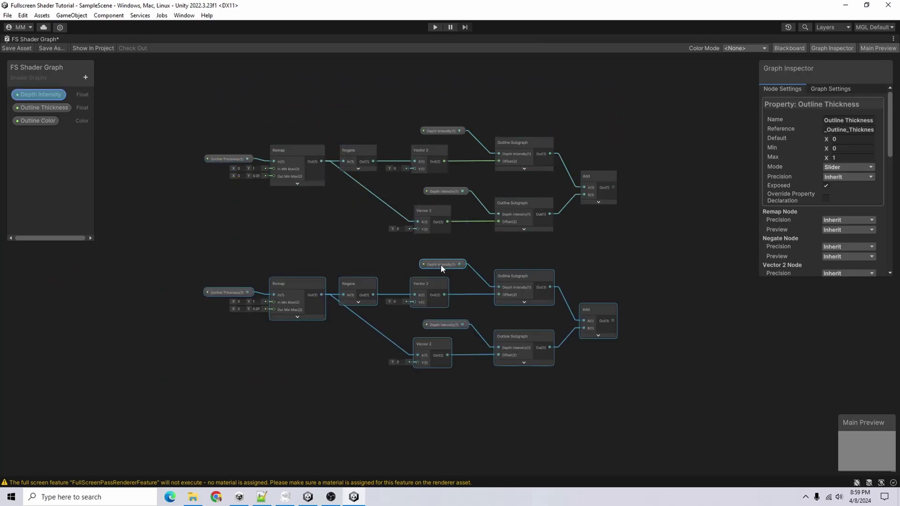
In the copied group, rewire Negate and Remap to the Y inputs of their Vector 2 nodes, leaving the X inputs unconnected.
scroll(415, 284, up, 4)
mouse_move(411, 300)
mouse_down()
mouse_move(414, 313)
mouse_move(403, 314)
mouse_up()
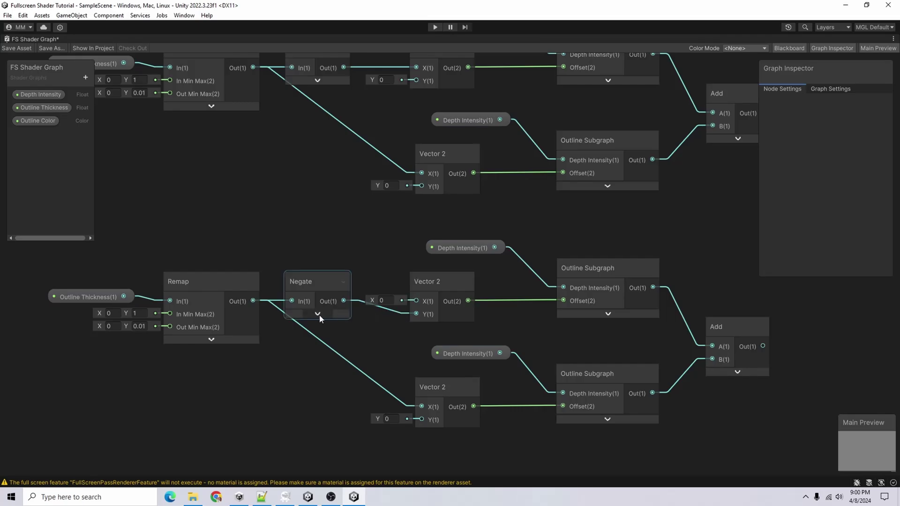
drag(253, 301, 408, 418)
click(403, 404)
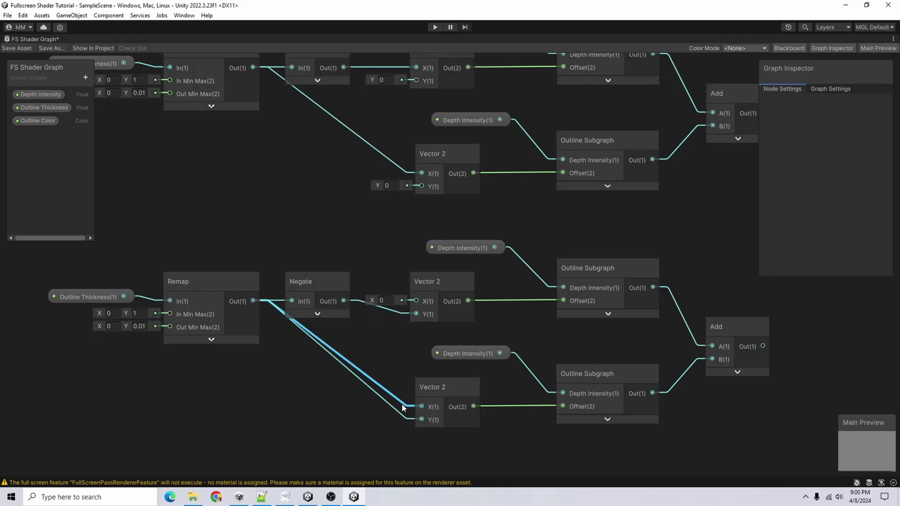
key(Delete)
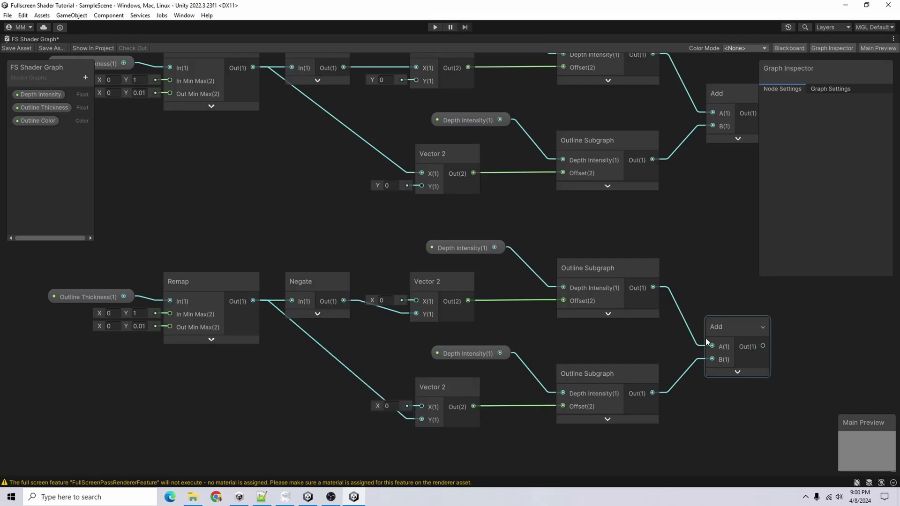
Create another Add node, connect the two groups' Add outputs to its A and B inputs, and collapse its preview.
middle_drag(733, 328, 425, 326)
right_click(520, 224)
click(550, 229)
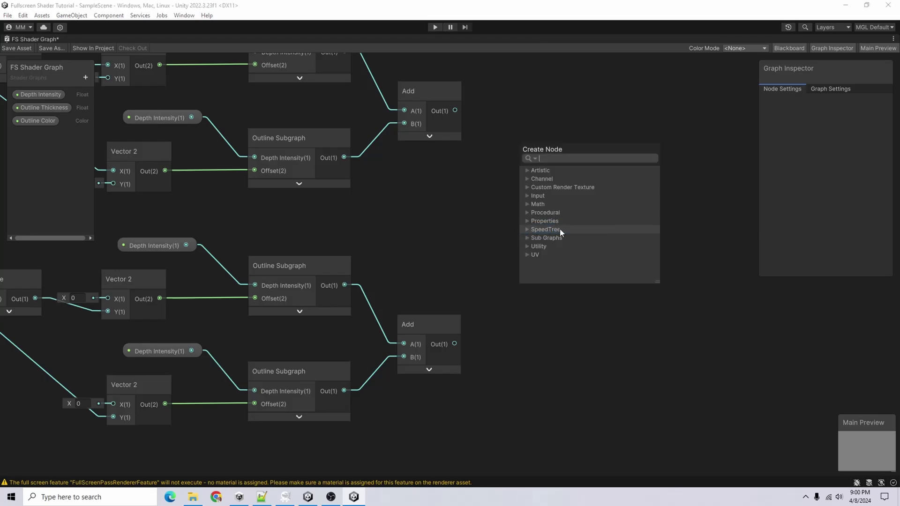
text(add)
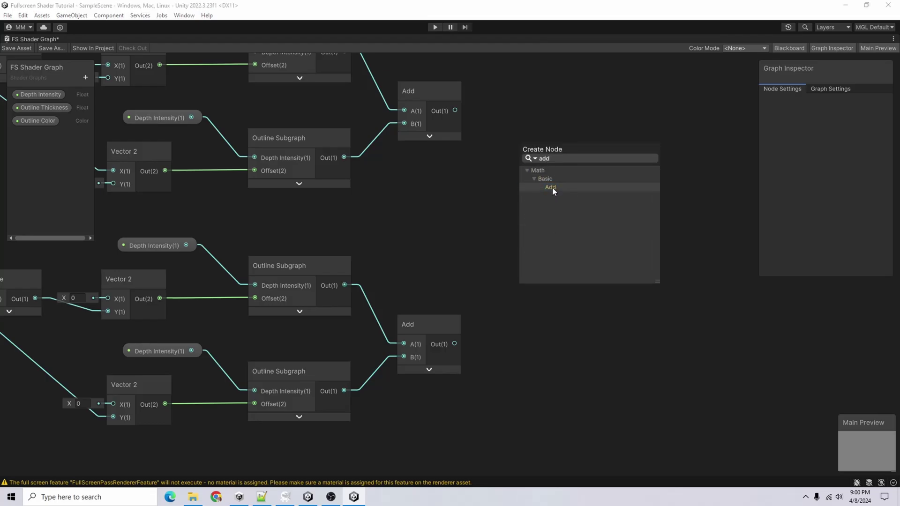
click(552, 187)
drag(455, 111, 528, 262)
drag(455, 344, 528, 276)
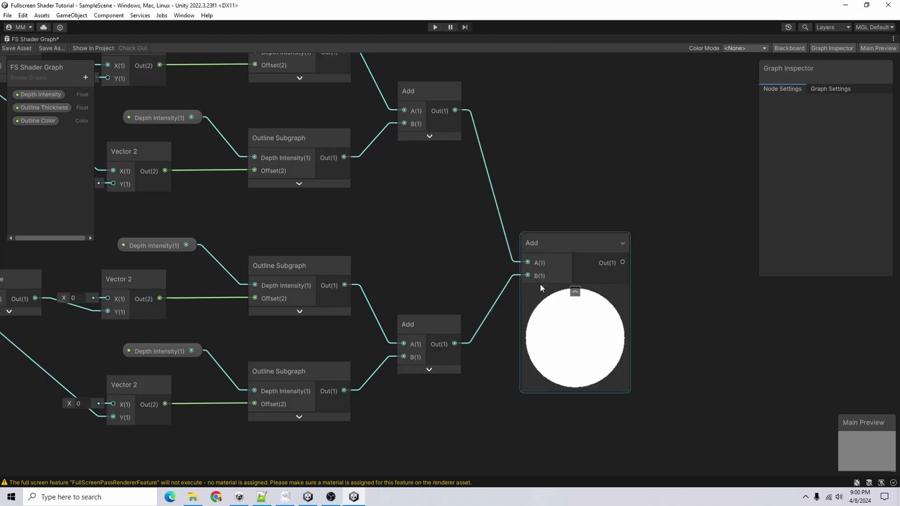
click(573, 290)
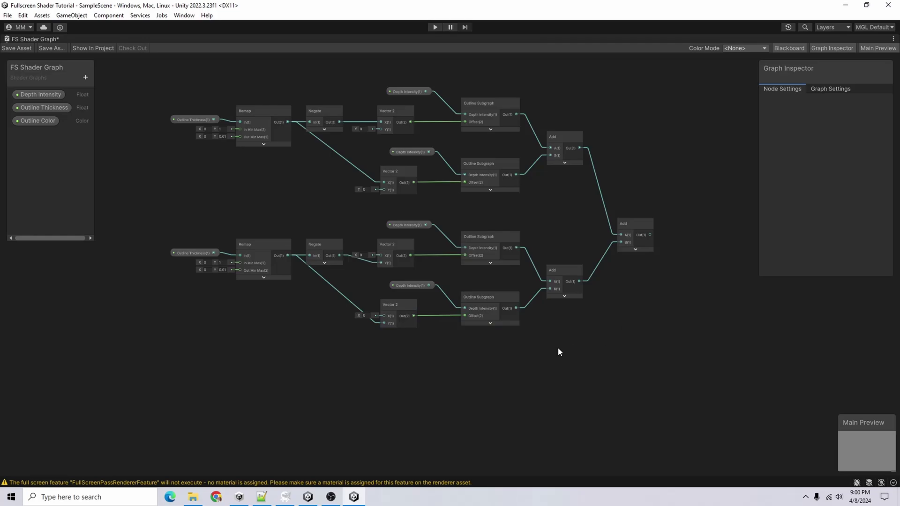
drag(574, 434, 169, 207)
key(ctrl+d)
key(ctrl+z)
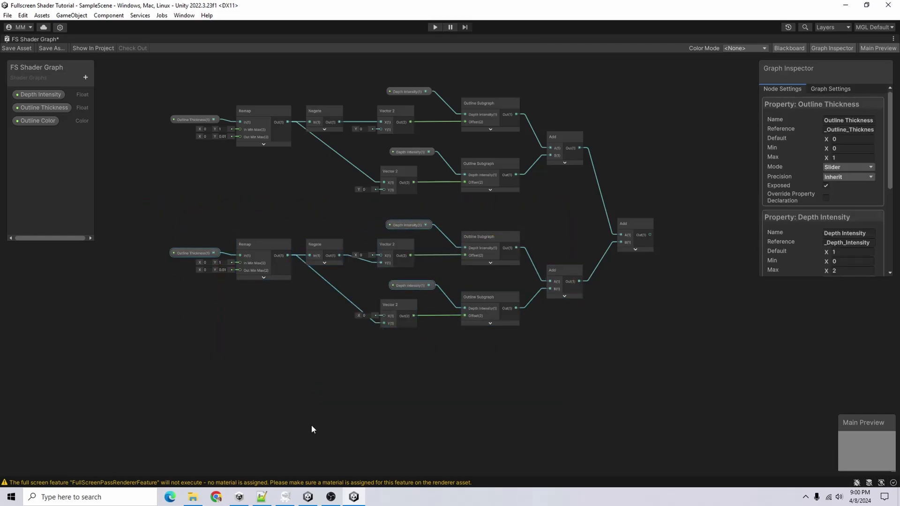
Duplicate the vertical-offset node group with its Add node and place the copy below as a third group.
key(ctrl+d)
scroll(458, 324, down, 3)
scroll(435, 347, up, 5)
middle_drag(434, 333, 434, 317)
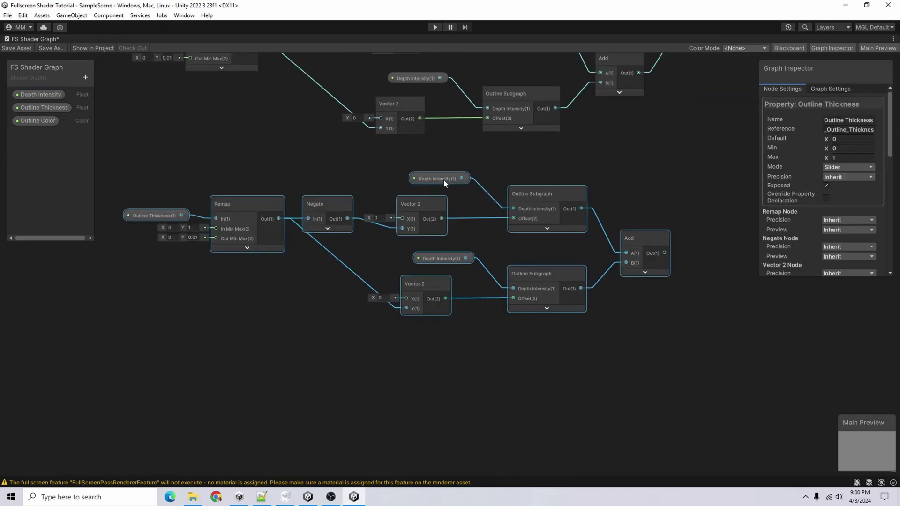
drag(443, 179, 415, 186)
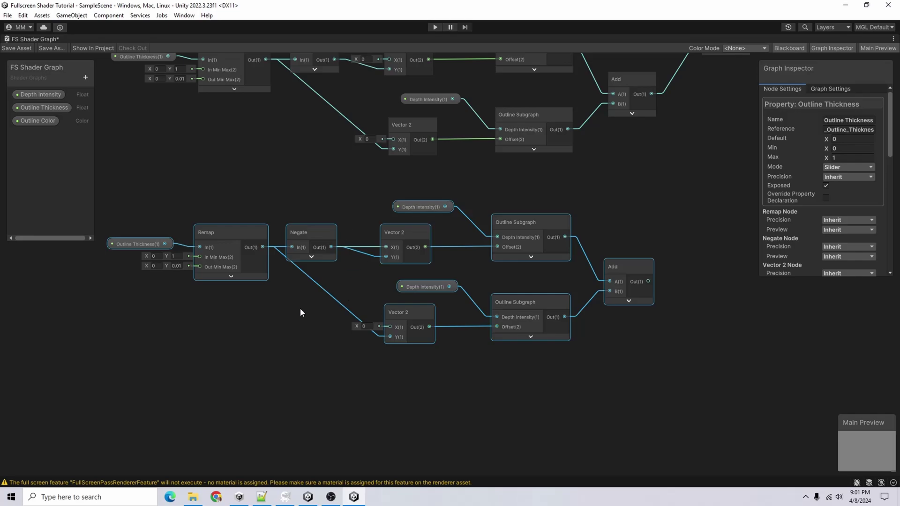
Disconnect the third group's Vector 2 inputs and move its Outline Thickness, Remap and Negate nodes away to make room.
right_click(334, 280)
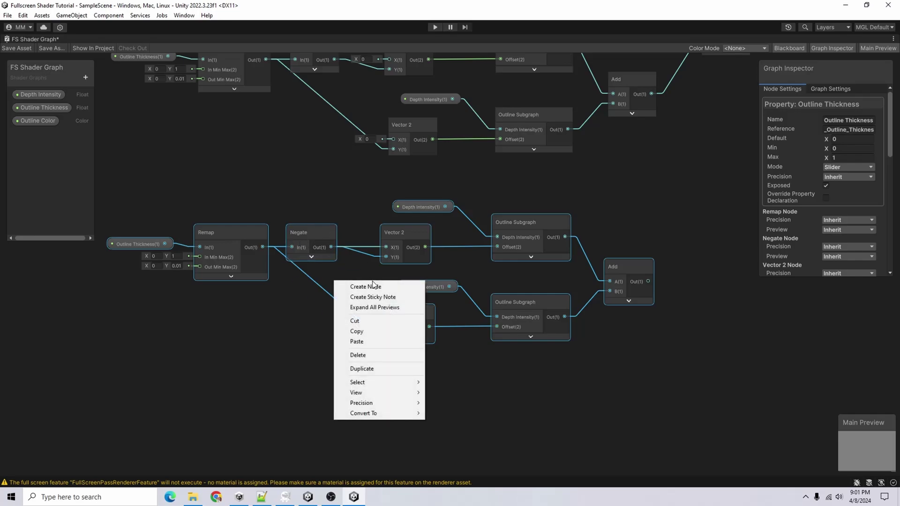
click(363, 254)
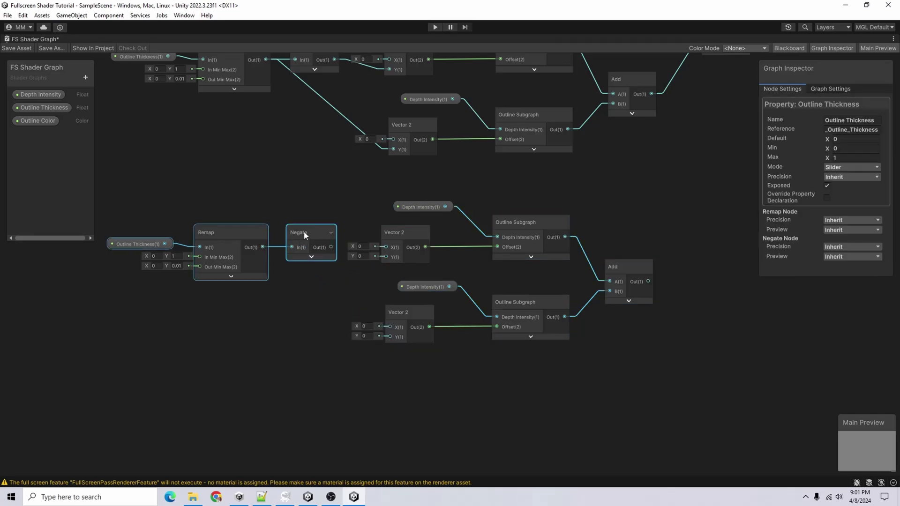
drag(304, 232, 226, 229)
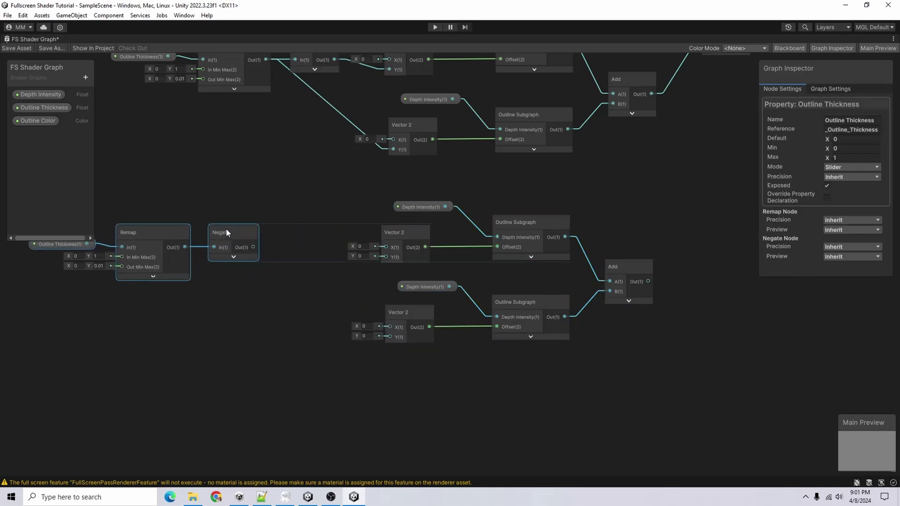
Create a Multiply node with B set to 0.5 and place it between the third group's Negate and Vector 2 nodes.
right_click(283, 270)
click(309, 274)
text(mul)
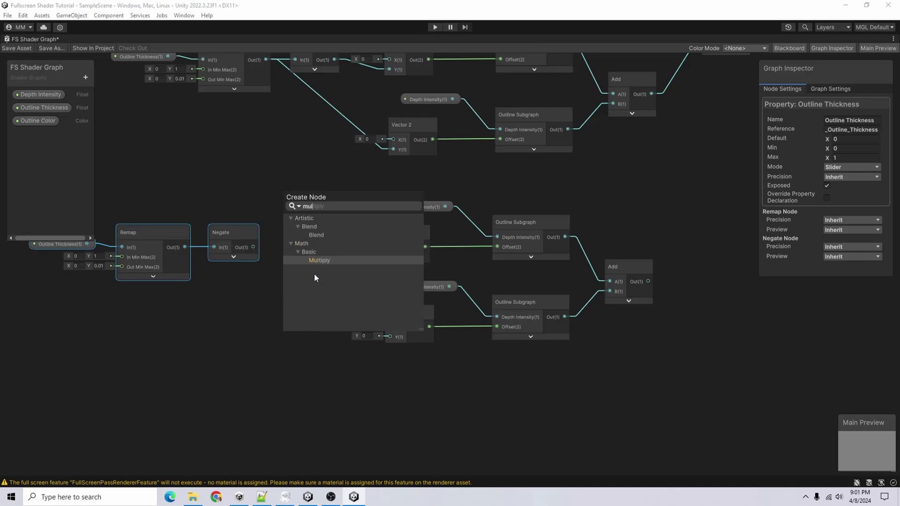
key(Return)
click(271, 312)
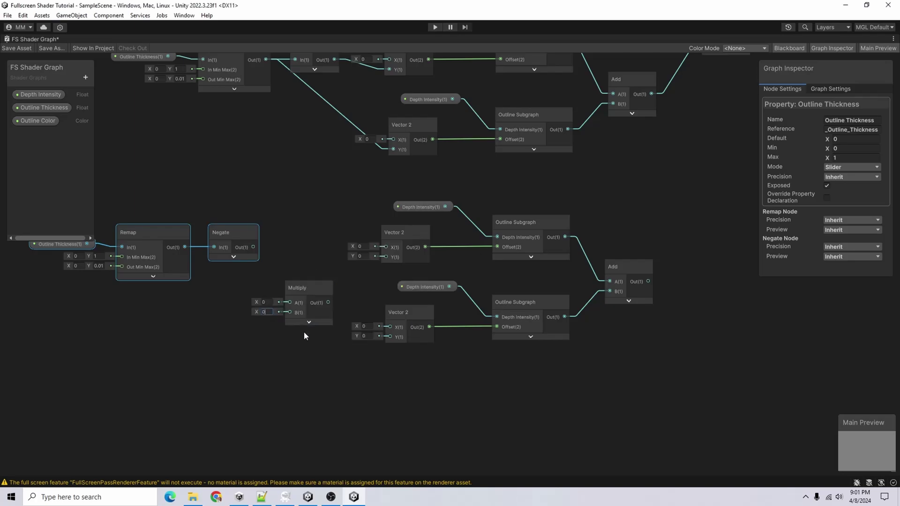
text(0.5)
drag(301, 283, 306, 226)
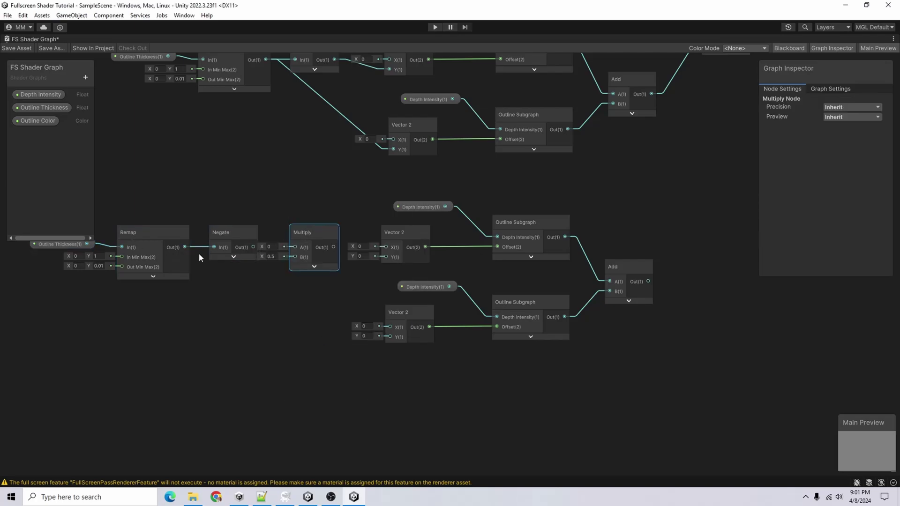
Space out the Negate and Multiply nodes with Negate feeding A, and duplicate Multiply below with Remap feeding the copy's A input.
drag(240, 290, 75, 232)
drag(219, 231, 187, 231)
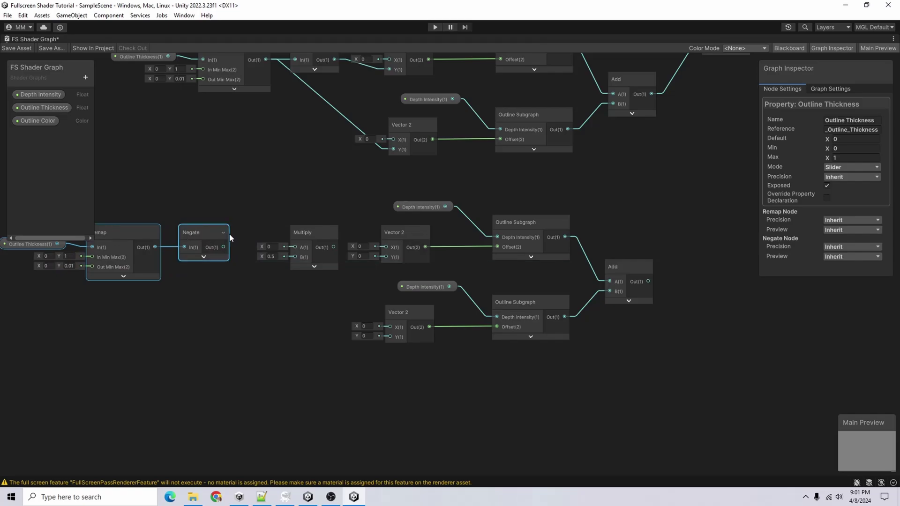
drag(310, 232, 268, 232)
key(ctrl+d)
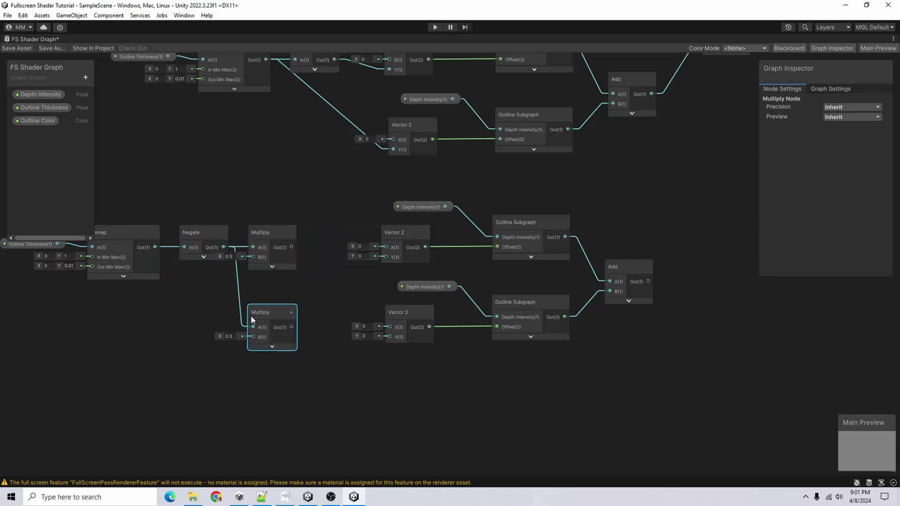
drag(155, 247, 254, 327)
Connect each Multiply output to both the X and Y inputs of the Vector 2 node in its row.
drag(292, 247, 386, 257)
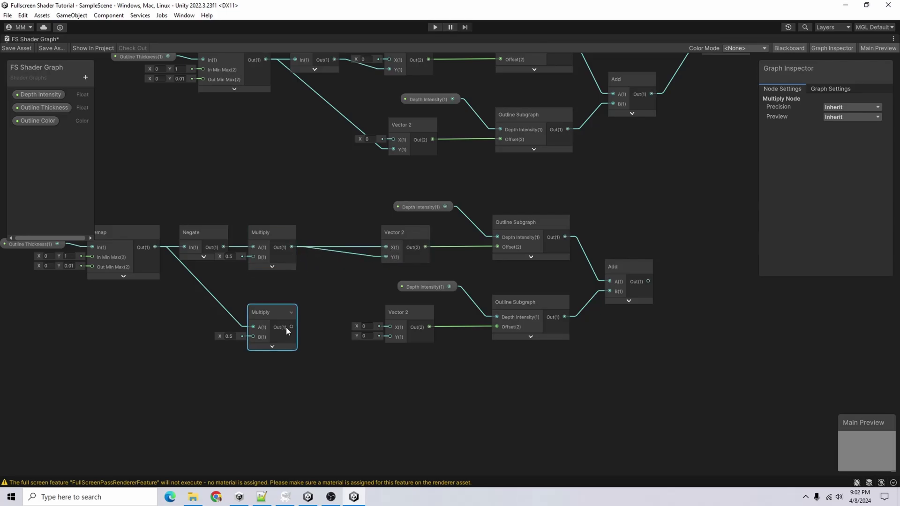
drag(291, 327, 392, 326)
drag(291, 327, 393, 336)
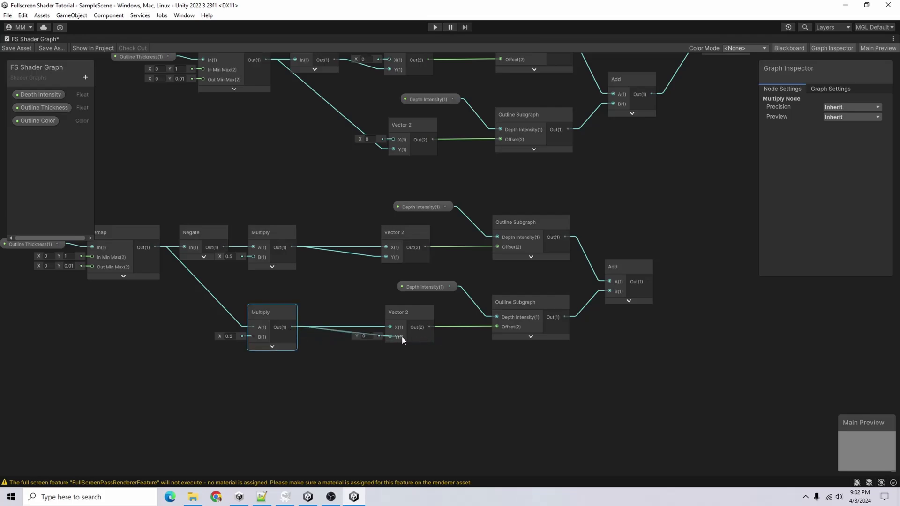
Duplicate the third group with its Multiply nodes and place the copy below as a fourth group.
scroll(472, 331, down, 3)
click(182, 250)
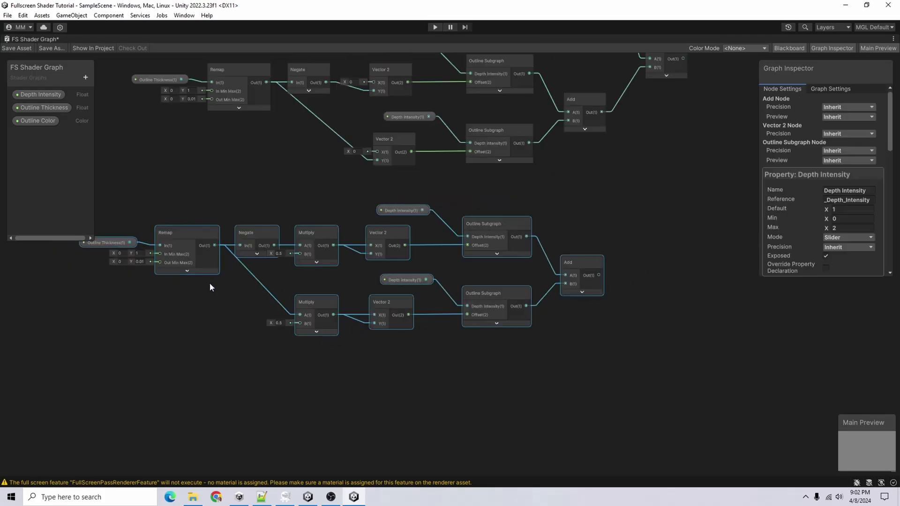
key(ctrl+v)
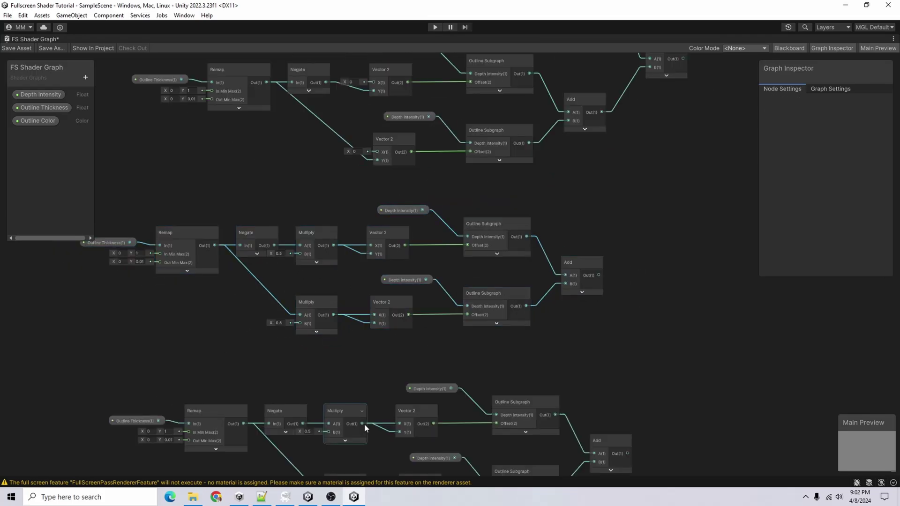
middle_drag(550, 374, 569, 189)
drag(452, 201, 418, 178)
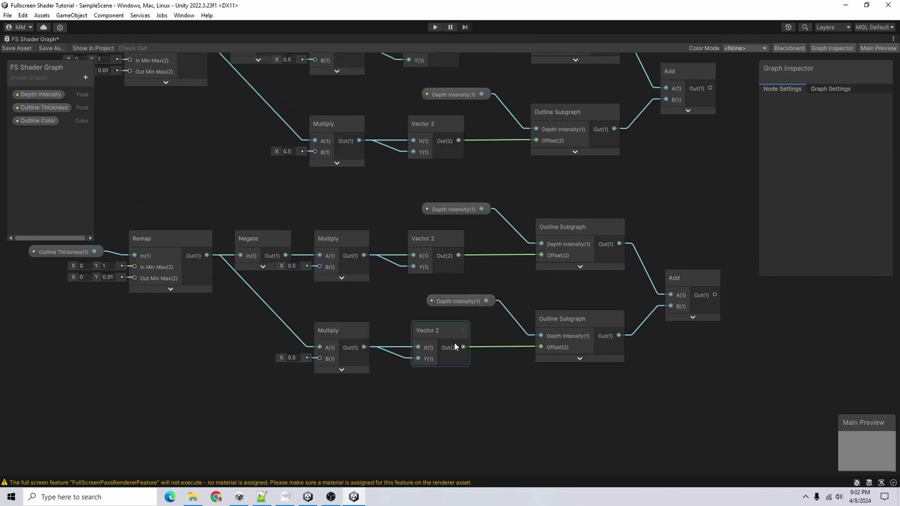
In the fourth group, wire the lower Multiply to both Vector 2 X inputs and the upper Multiply to both Y inputs.
click(396, 256)
click(407, 300)
key(Delete)
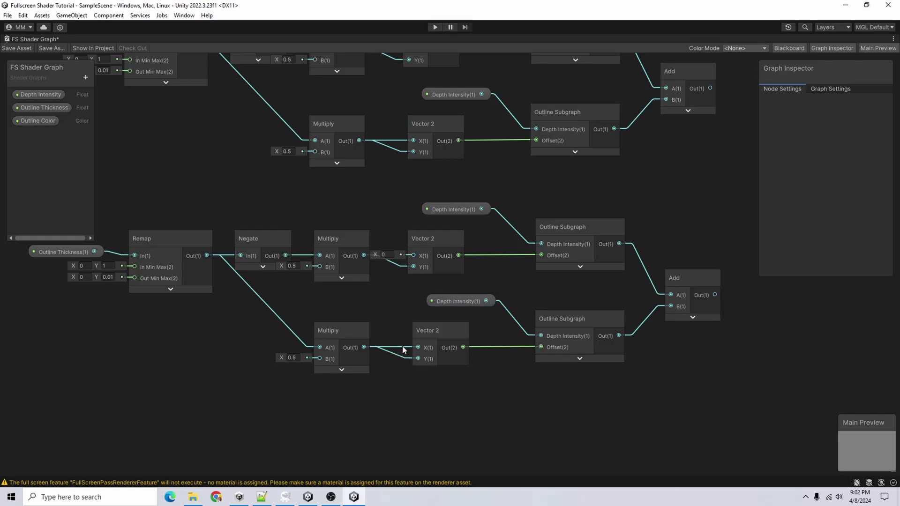
click(401, 357)
key(Delete)
drag(364, 347, 419, 259)
drag(365, 256, 420, 357)
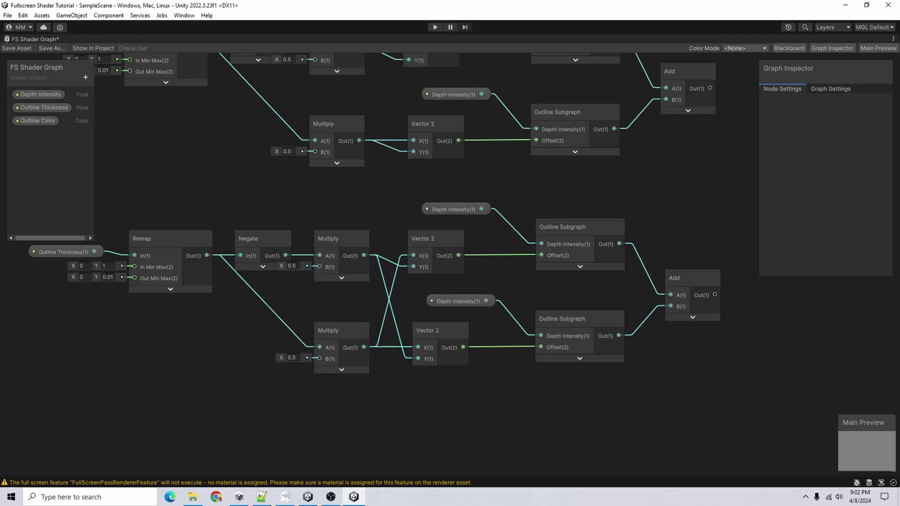
Create an Add node that sums the Add outputs of the third and fourth sample groups.
middle_drag(635, 200, 400, 262)
right_click(538, 226)
click(594, 230)
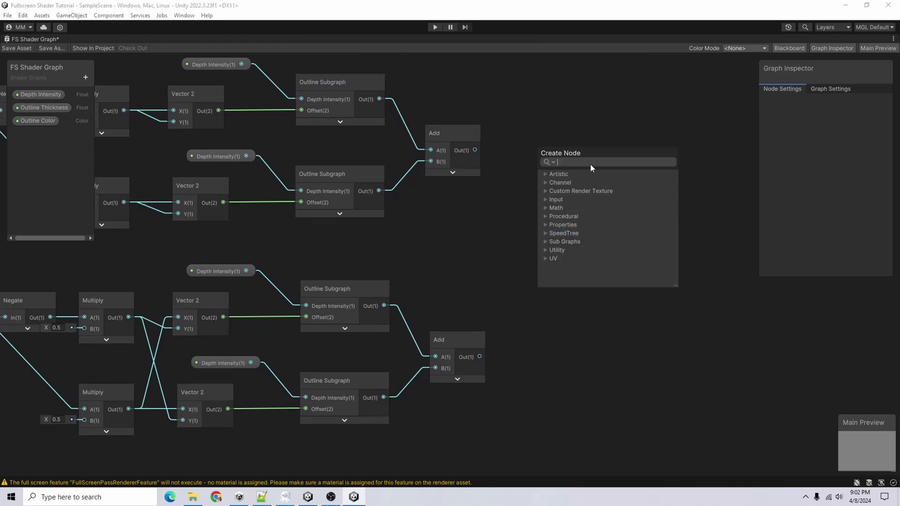
text(add)
click(583, 190)
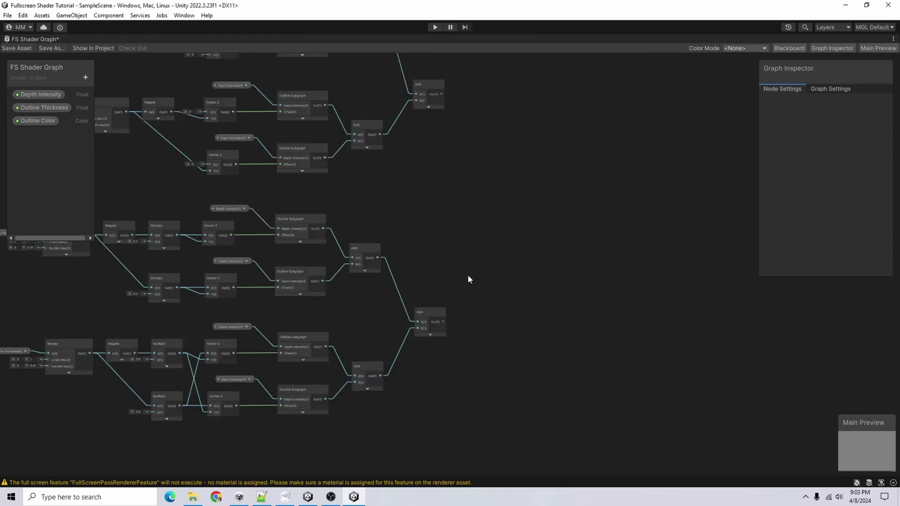
Create a final Add node that sums the upper and lower pair totals, and collapse its preview.
right_click(477, 182)
click(497, 187)
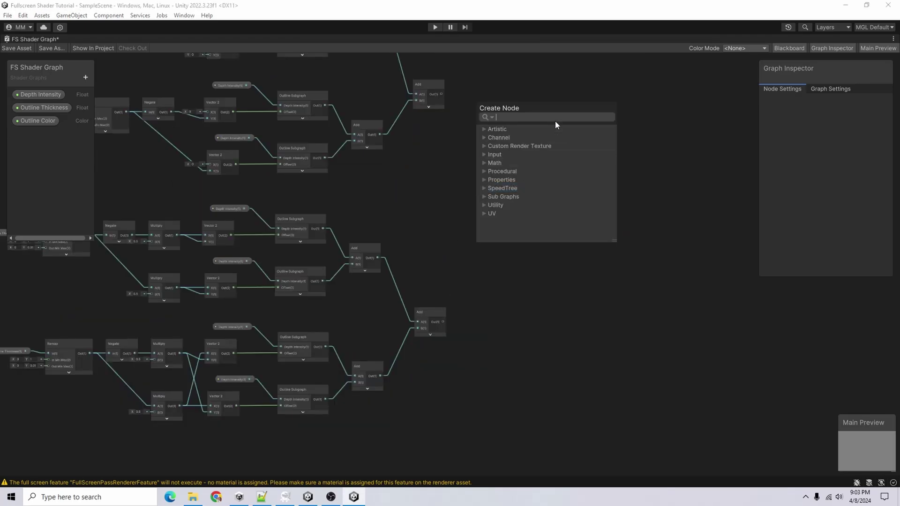
text(add)
click(504, 145)
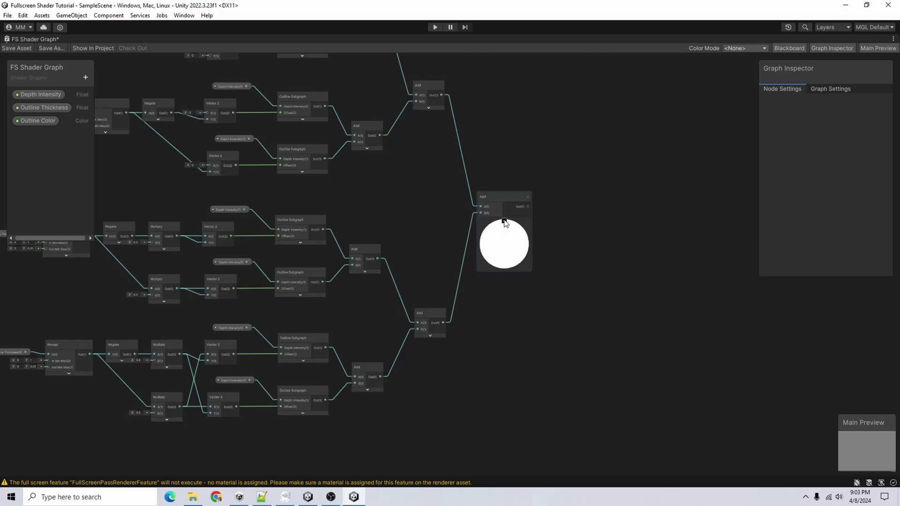
click(503, 219)
Create a Multiply node beyond the final Add node and connect the Add output to its B input.
middle_drag(581, 158, 510, 305)
right_click(482, 347)
click(533, 351)
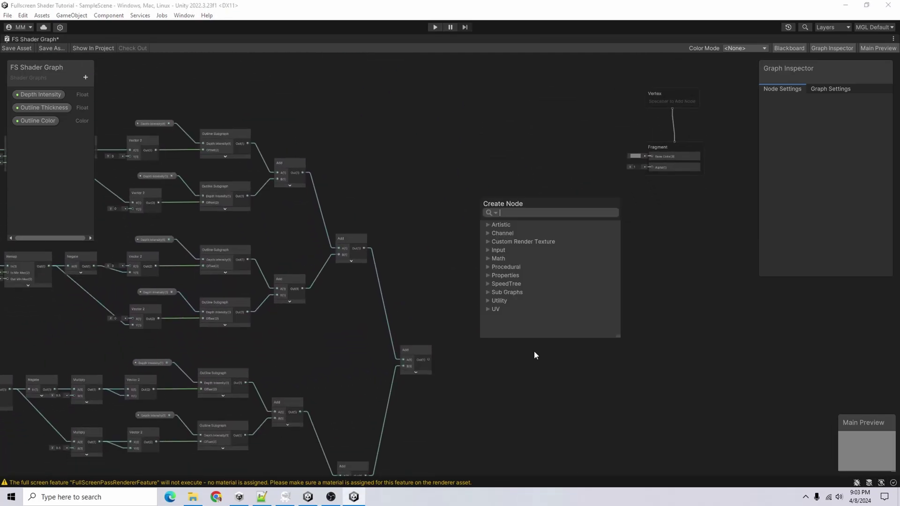
text(multiply)
key(Return)
click(507, 386)
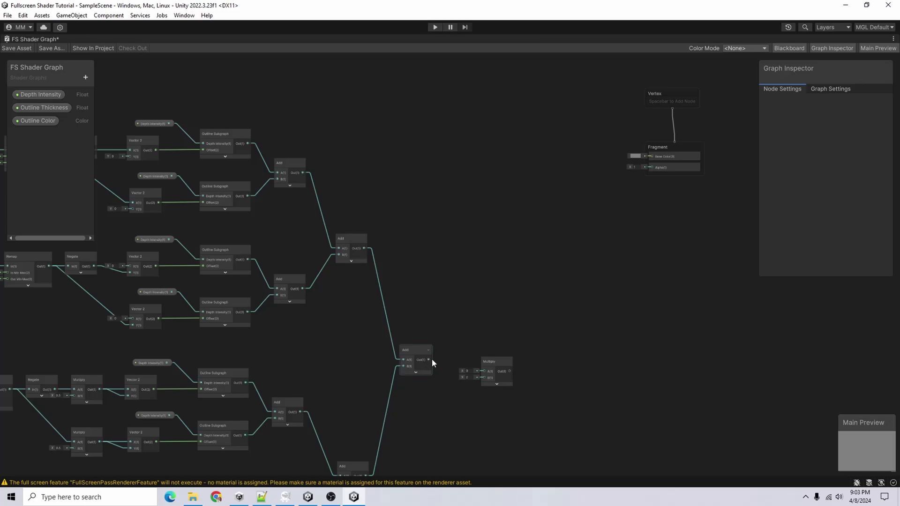
drag(486, 375, 485, 376)
middle_drag(314, 320, 342, 253)
click(518, 291)
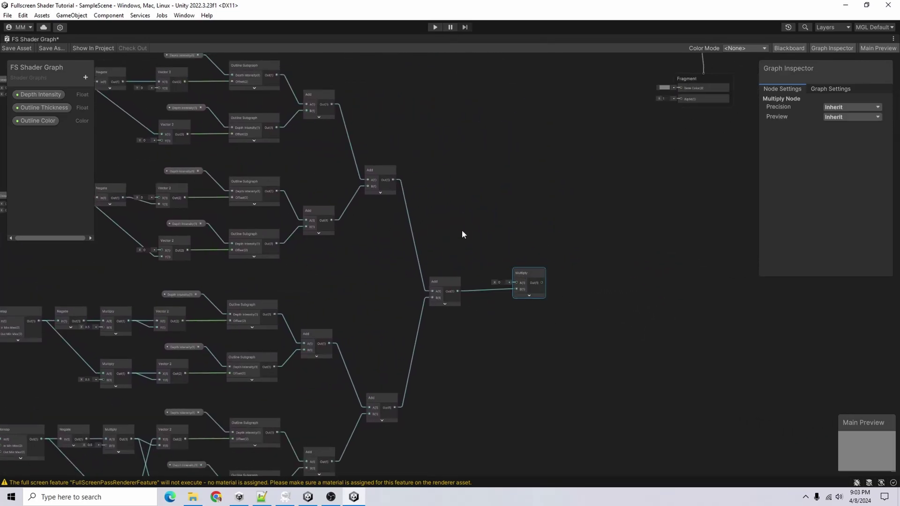
Connect the Absolute node's output from the scene depth group to the new Multiply node's A input.
scroll(345, 289, down, 4)
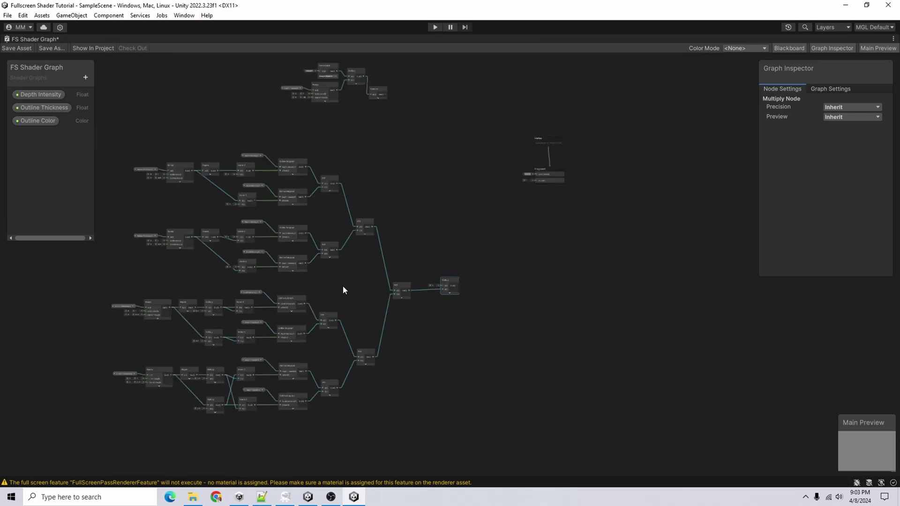
scroll(471, 186, up, 3)
middle_drag(342, 100, 293, 203)
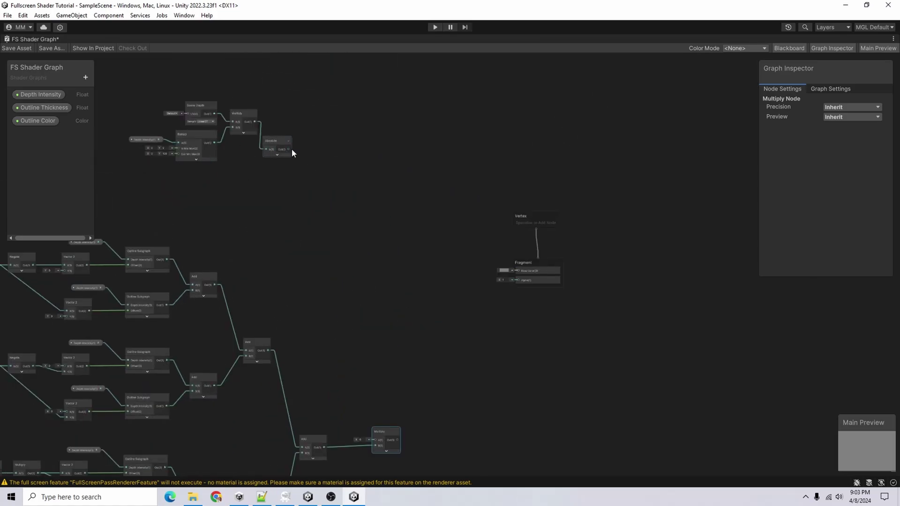
key(alt+Tab)
drag(288, 149, 374, 405)
scroll(317, 283, up, 2)
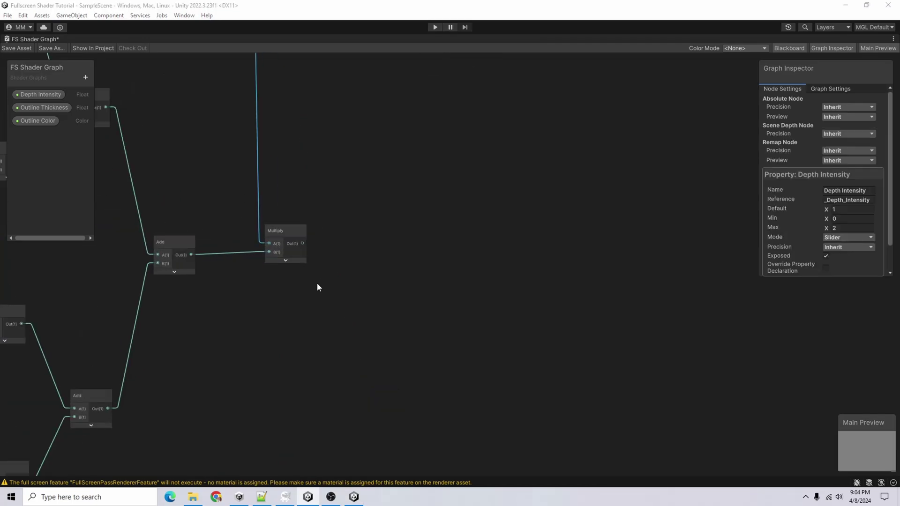
Create a Step node with its In input fed by the Multiply output.
drag(300, 238, 351, 235)
text(ste)
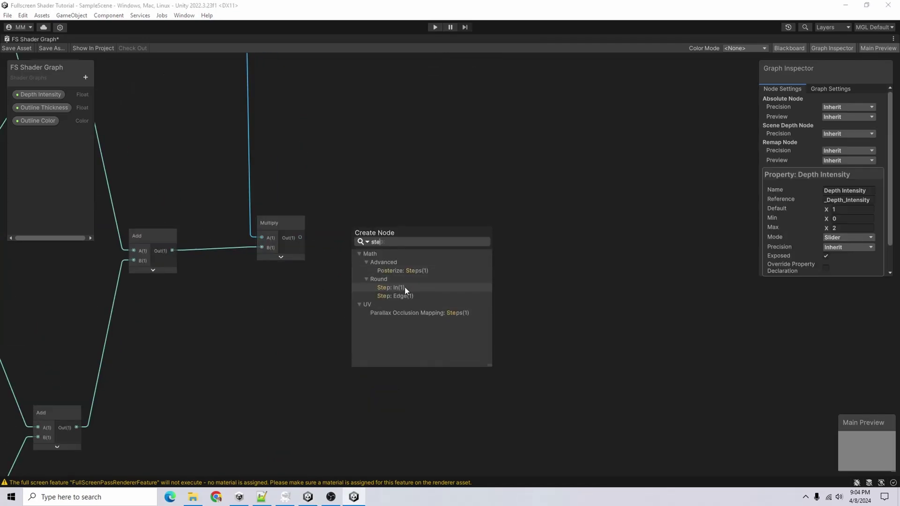
click(405, 287)
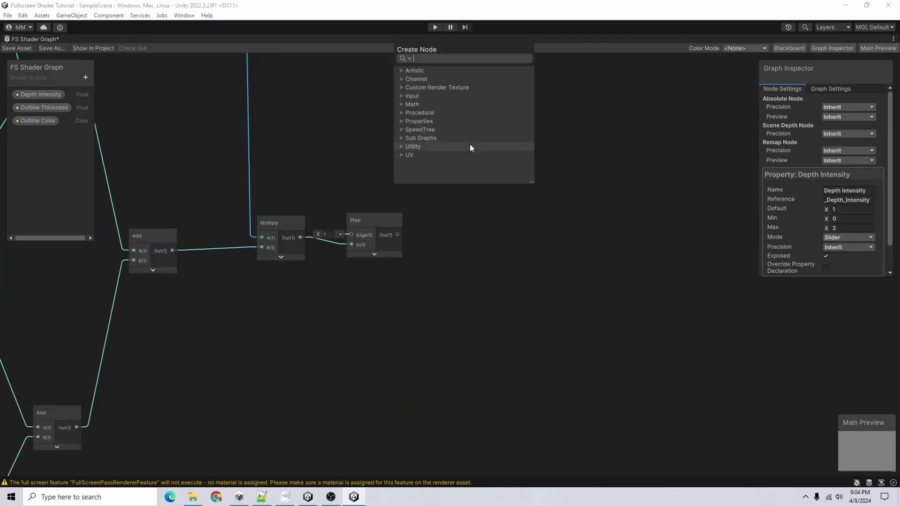
Create a URP Sample Buffer node, set its Source Buffer to BlitSource, and collapse its preview.
text(urp)
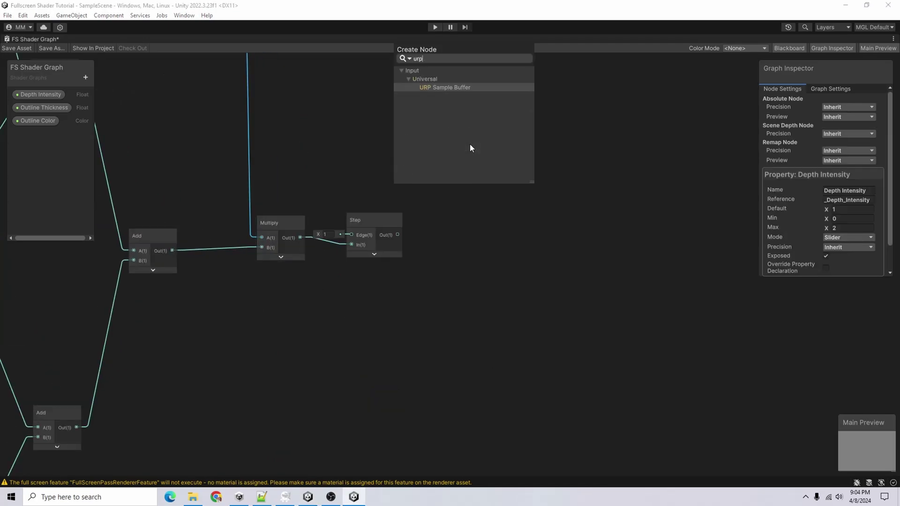
key(Return)
click(453, 167)
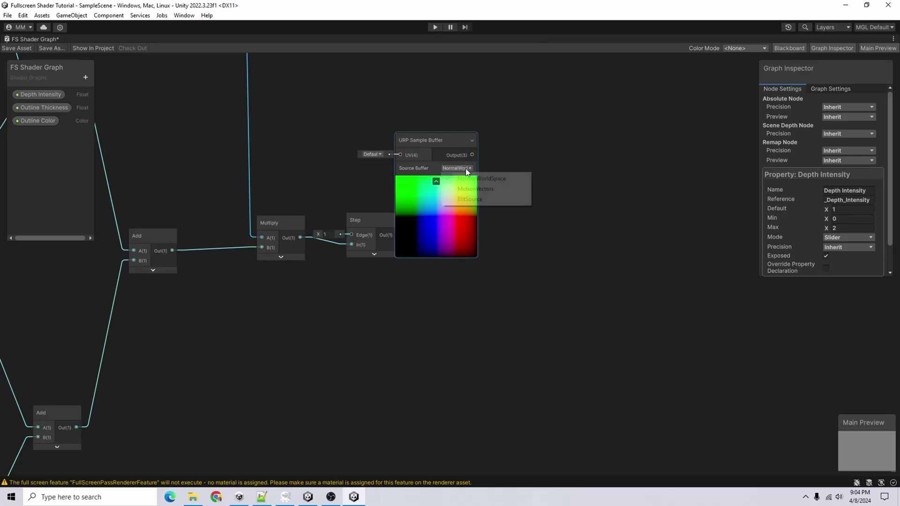
click(462, 199)
click(435, 181)
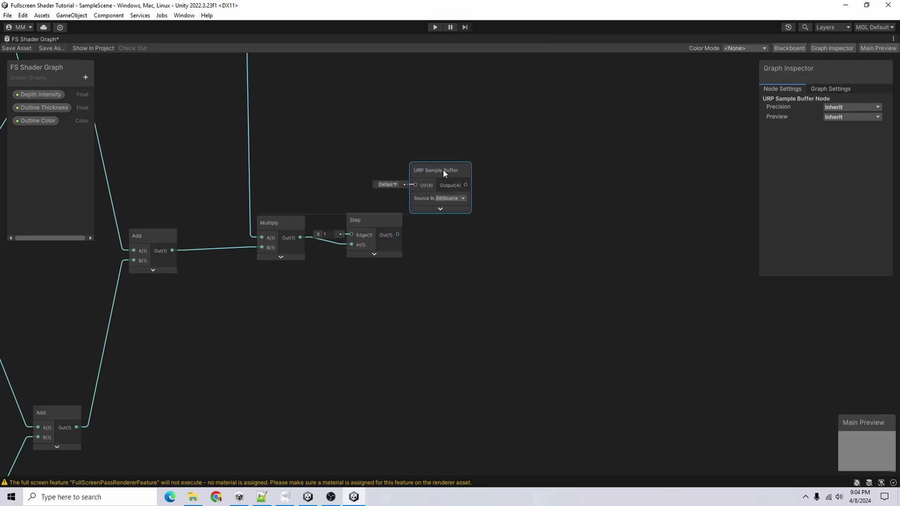
Create an Invert Colors node below the URP Sample Buffer, feed it from the Step output, and enable its Red channel.
right_click(443, 268)
click(445, 272)
text(inv)
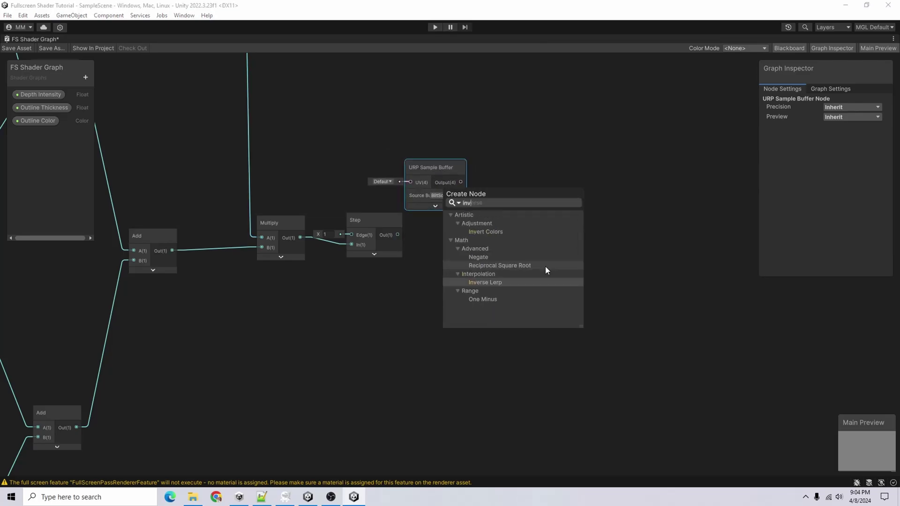
click(485, 231)
drag(397, 233, 443, 224)
drag(344, 233, 324, 233)
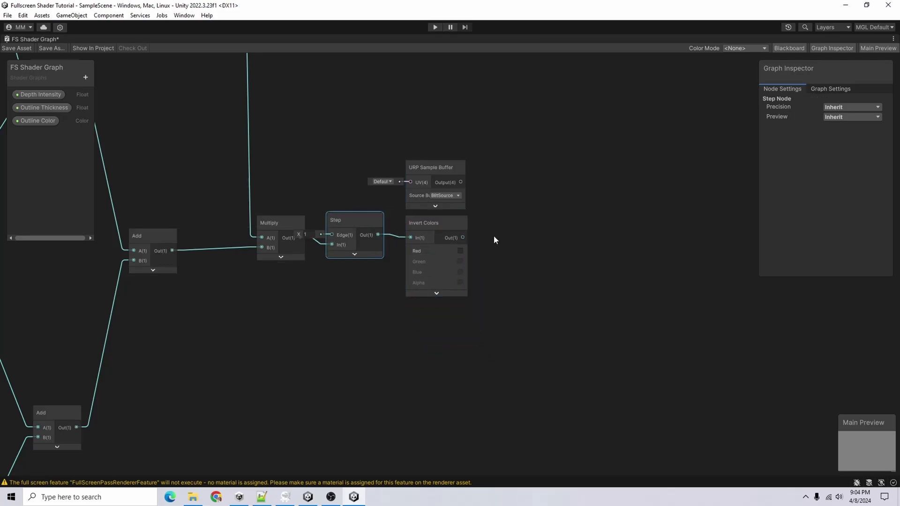
click(460, 250)
Shift the Multiply and Step nodes together to leave more room before Invert Colors.
scroll(566, 240, down, 6)
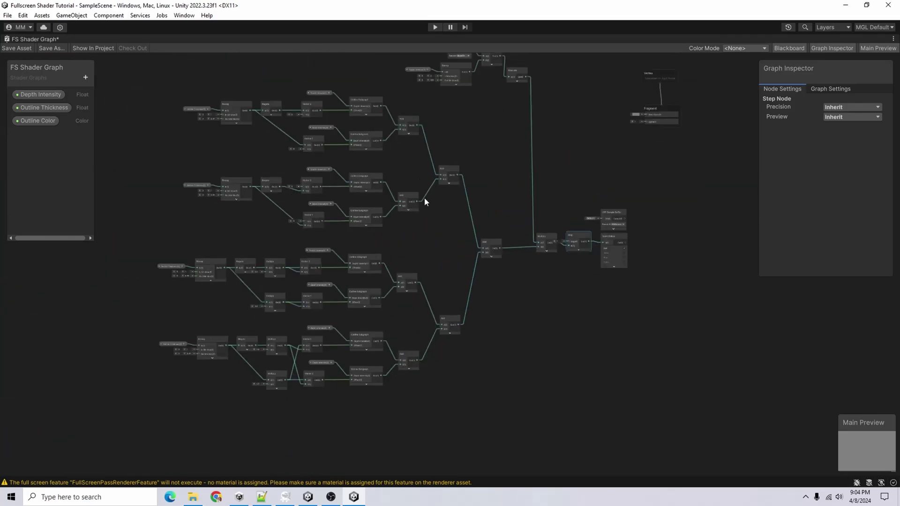
scroll(622, 250, up, 5)
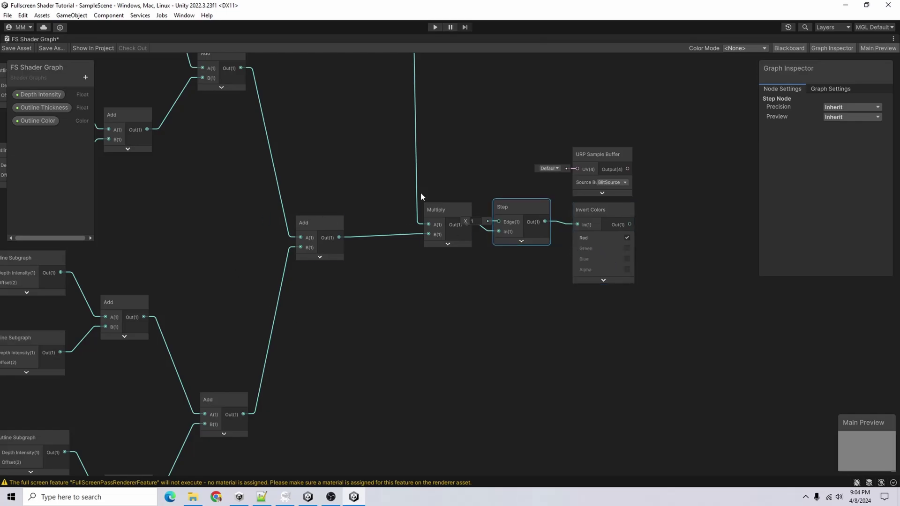
drag(440, 206, 416, 202)
Create a Multiply node below Invert Colors with the Step output in A and the Outline Color property in B.
drag(533, 205, 567, 311)
text(mul)
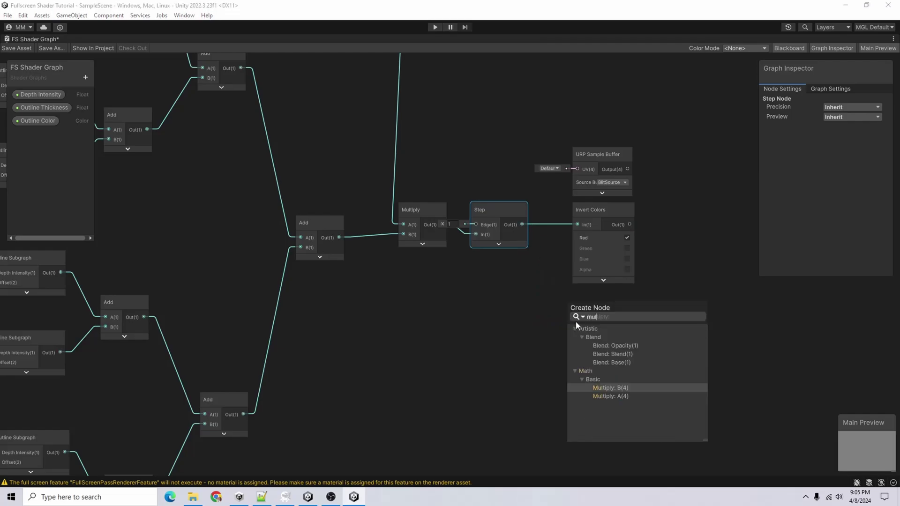
key(Return)
drag(37, 120, 592, 443)
drag(530, 334, 567, 330)
middle_drag(507, 342, 379, 392)
Create a Multiply node with the URP Sample Buffer output in A and Invert Colors in B, and collapse its preview.
key(space)
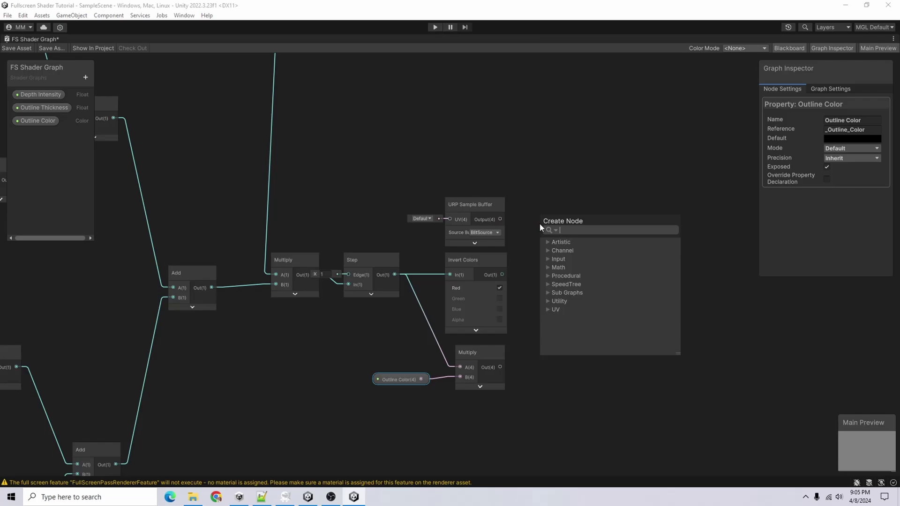
text(mu)
key(Return)
drag(502, 274, 540, 233)
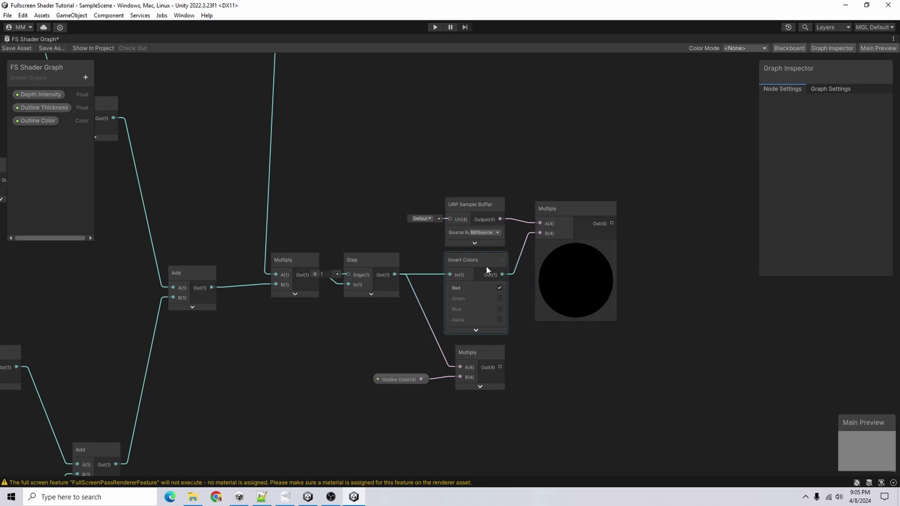
click(578, 241)
Create an Add node combining the sampled-buffer Multiply in A with the Outline Color Multiply in B, and collapse its preview.
key(space)
text(add)
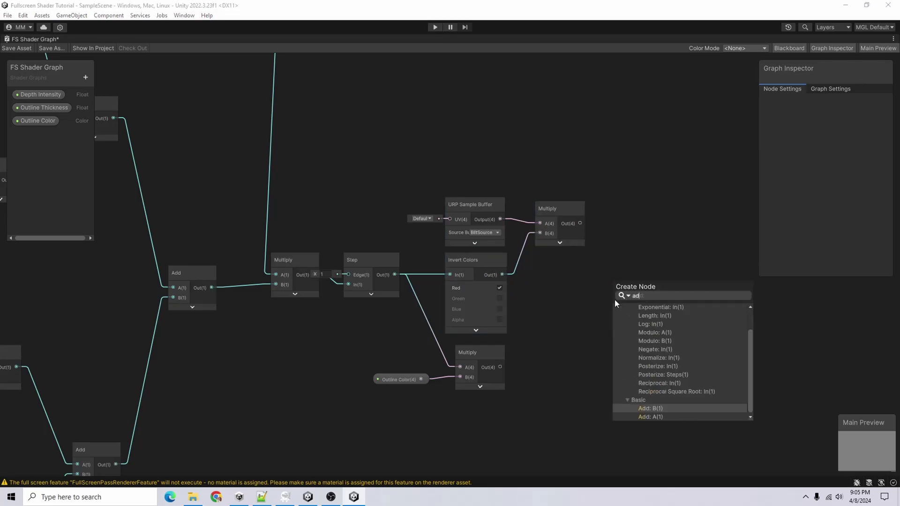
key(Return)
drag(500, 367, 613, 308)
click(649, 321)
Move the Vertex and Fragment blocks beside the last Add node and connect the Add output to Base Color.
scroll(528, 244, down, 5)
drag(622, 168, 656, 237)
scroll(629, 299, up, 6)
middle_drag(629, 299, 453, 295)
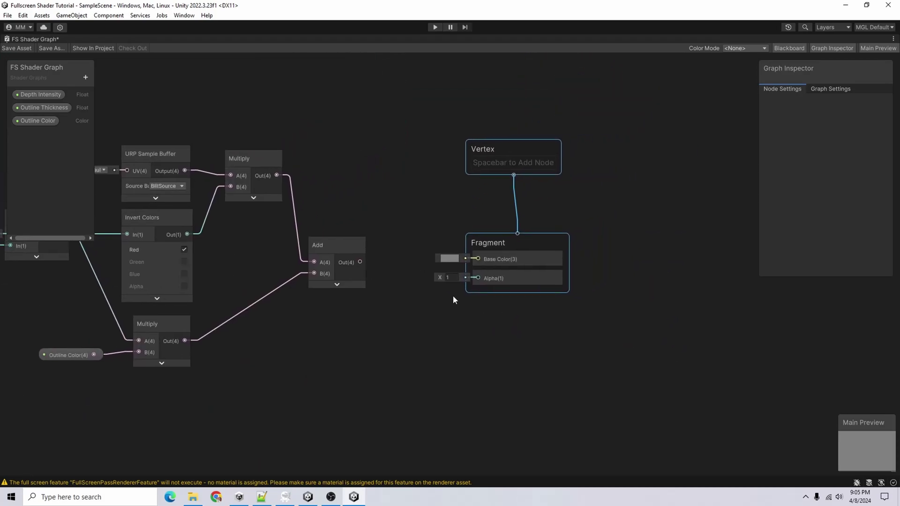
click(452, 295)
drag(360, 261, 492, 261)
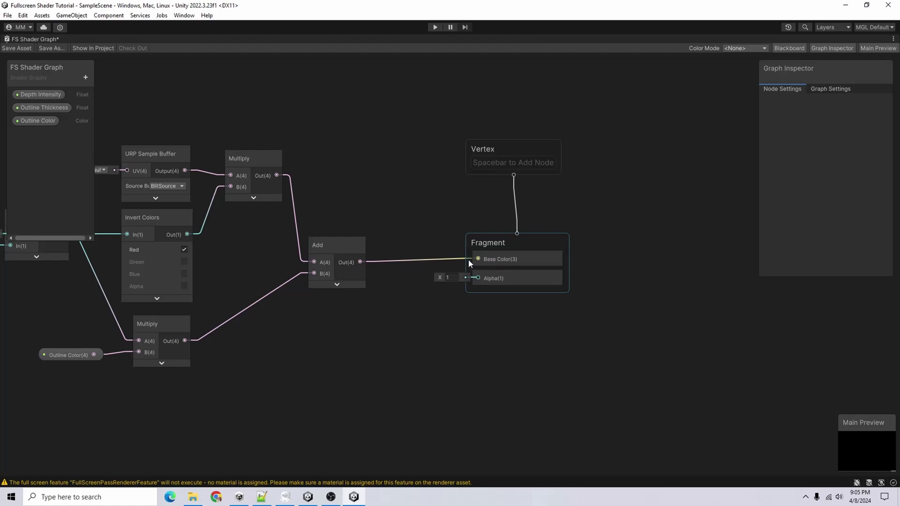
Save the shader graph, restore the normal editor layout, and show the Game view.
click(16, 47)
double_click(16, 39)
click(212, 39)
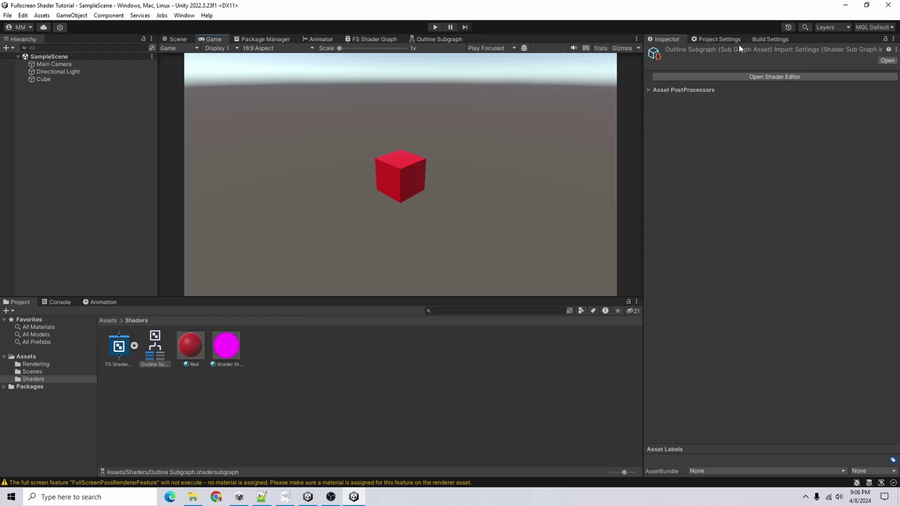
Select the Shader Graphs_FS Shader Graph material and try adjusting its Outline Thickness.
click(221, 341)
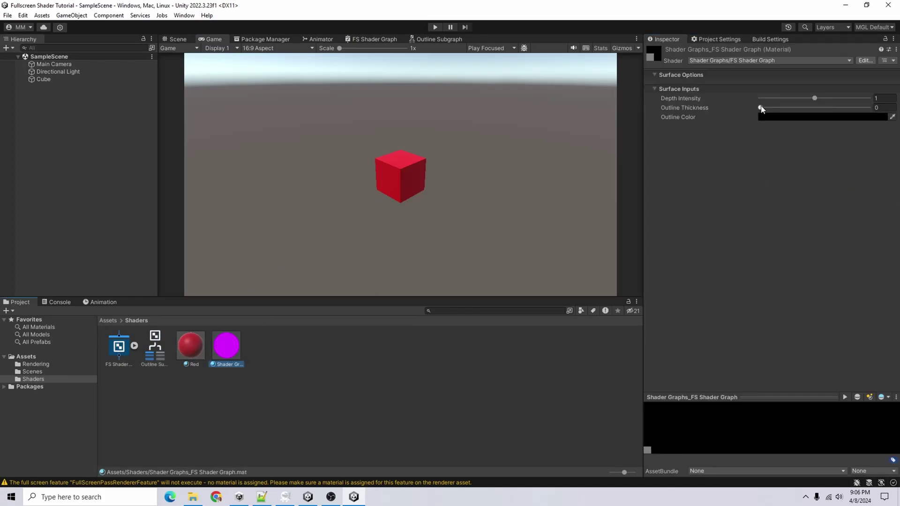
drag(761, 109, 101, 298)
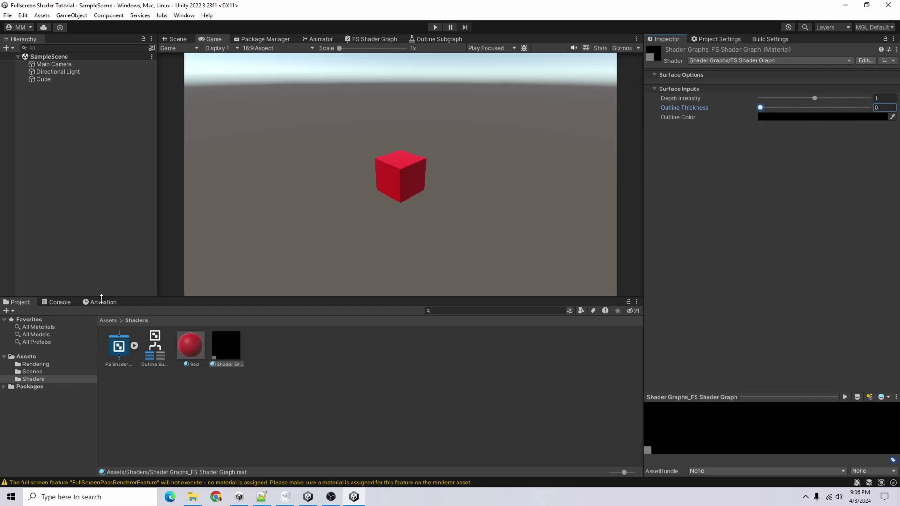
Enable Depth Texture and Opaque Texture on the New Universal Render Pipeline Asset in the Rendering folder.
click(42, 364)
click(155, 351)
click(116, 356)
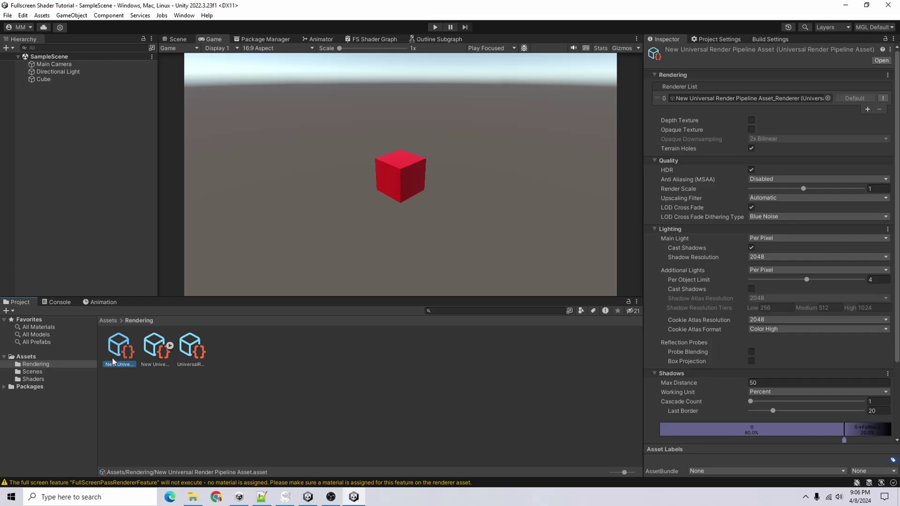
click(752, 121)
click(752, 130)
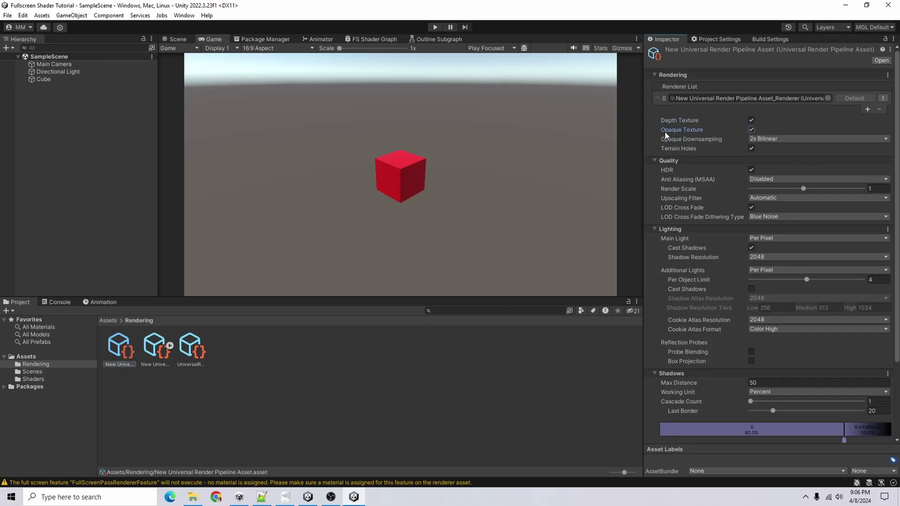
On the Shader Graphs_FS Shader Graph material, set Outline Color to blue (0600FF) and Outline Thickness to about 0.395.
click(41, 380)
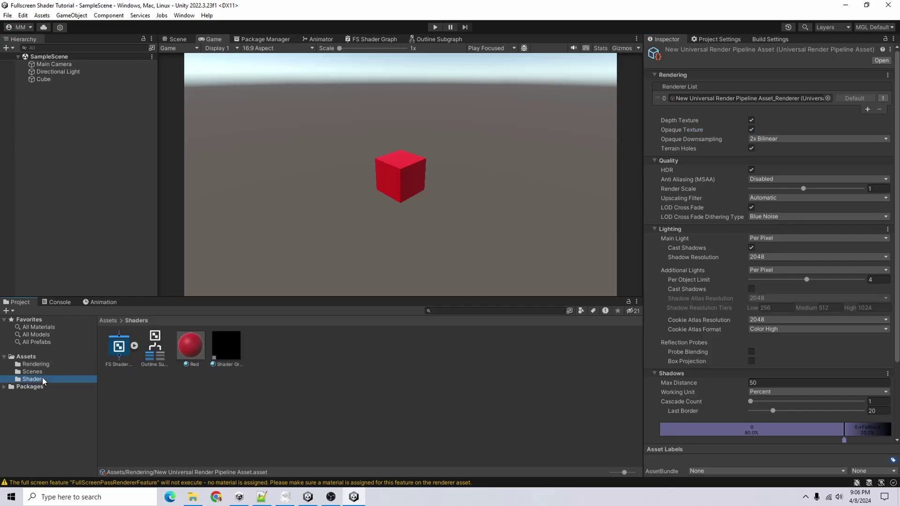
click(227, 346)
drag(762, 109, 805, 133)
click(804, 118)
drag(849, 191, 734, 147)
click(809, 160)
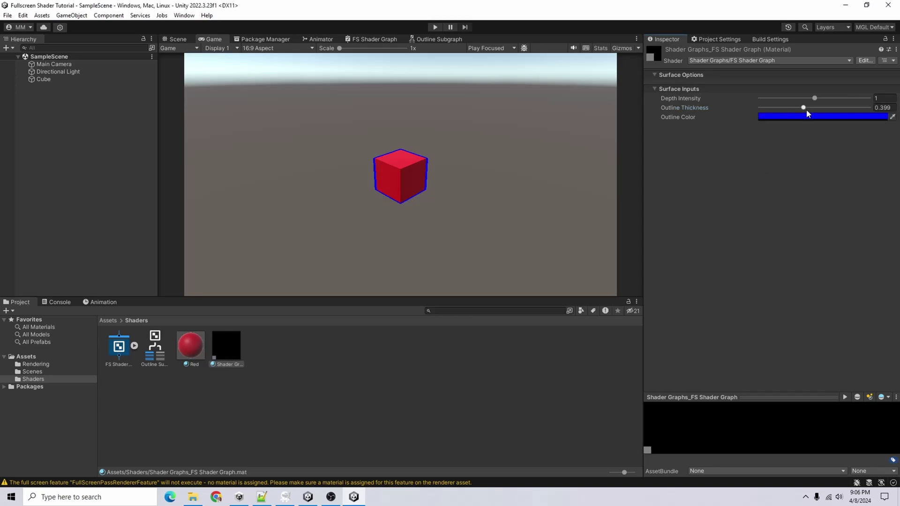
drag(806, 109, 801, 135)
Duplicate the FS Shader Graph material and set the copy's Outline Color to yellow (FFDE00).
click(230, 347)
key(ctrl+d)
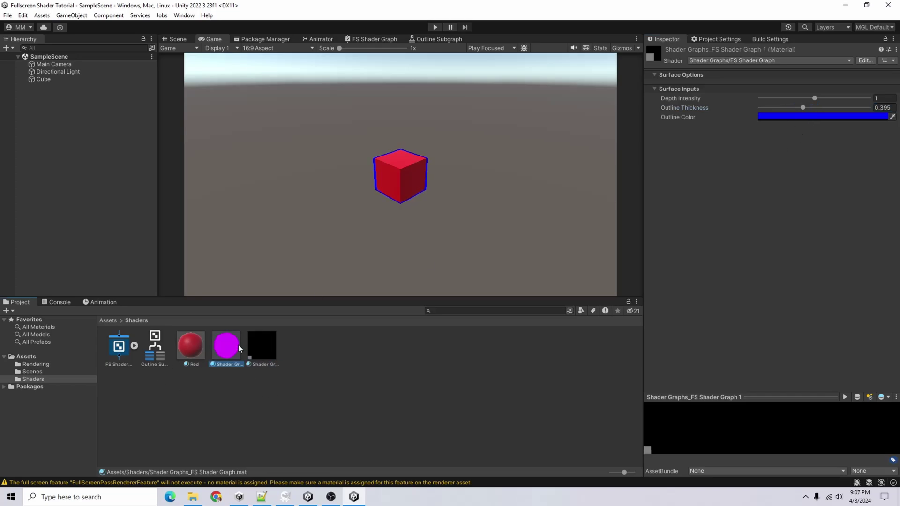
click(786, 117)
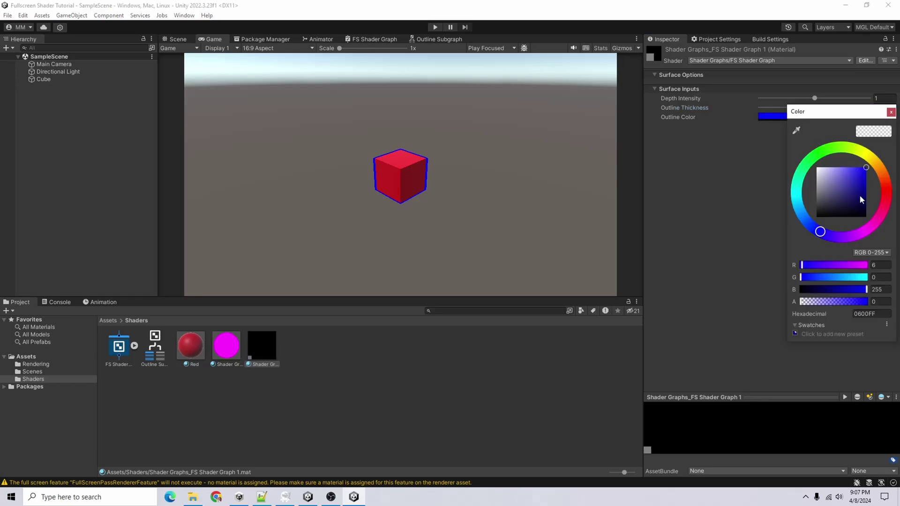
click(886, 187)
drag(875, 164, 878, 149)
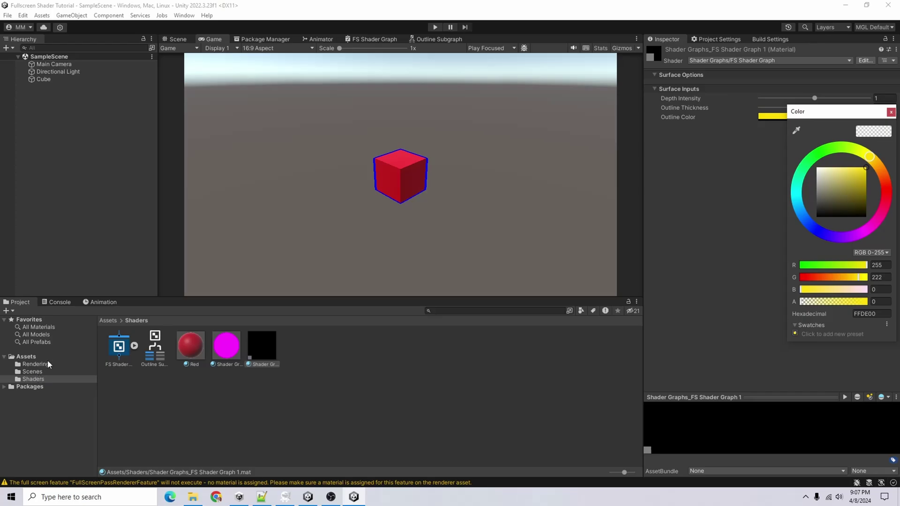
Add a second Full Screen Pass Renderer Feature to the New Universal Render Pipeline Asset_Renderer, using Shader Graphs_FS Shader Graph 1 as Pass Material.
click(48, 378)
click(35, 364)
click(155, 347)
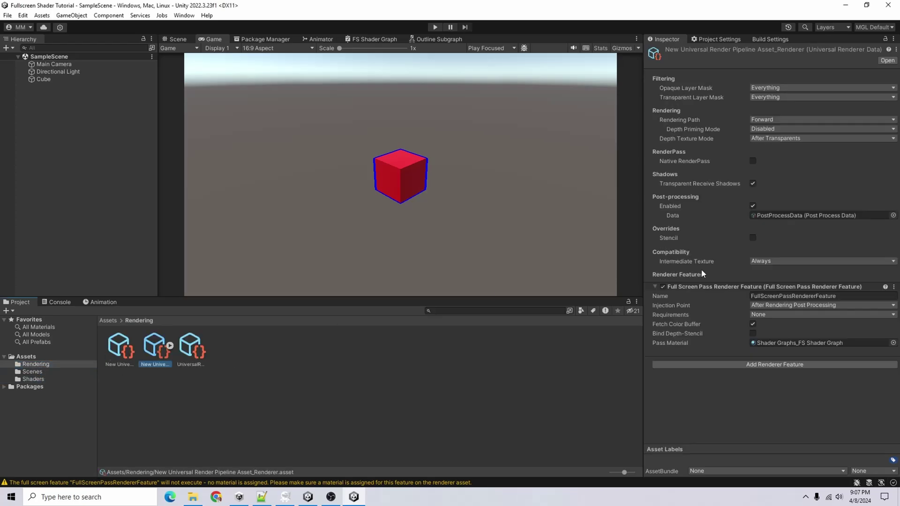
click(772, 365)
click(760, 250)
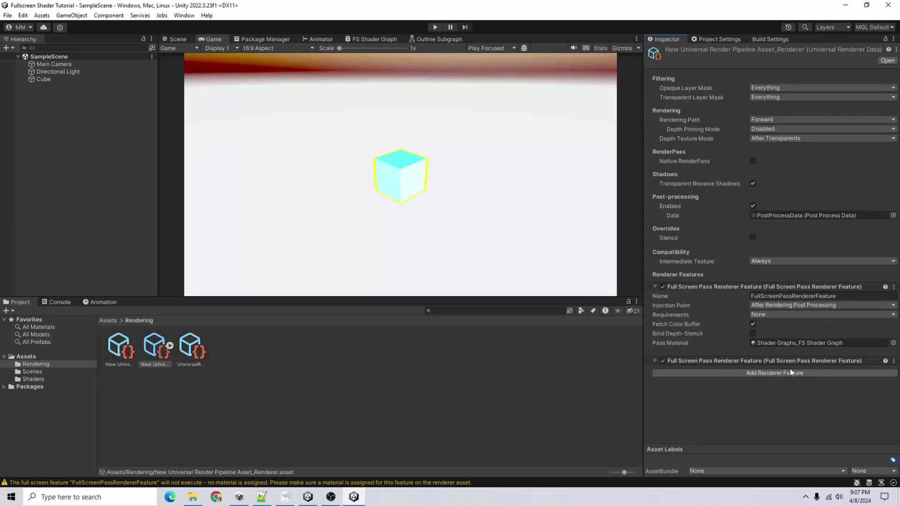
click(39, 381)
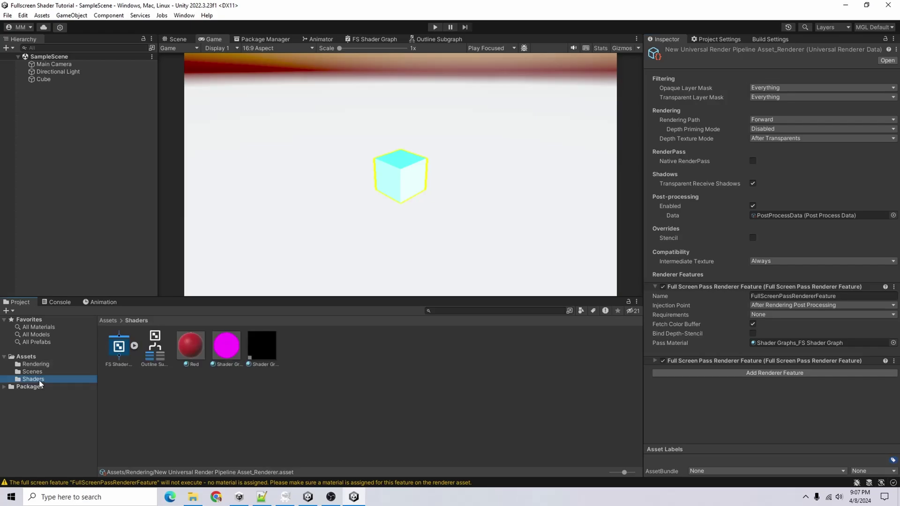
drag(271, 349, 764, 341)
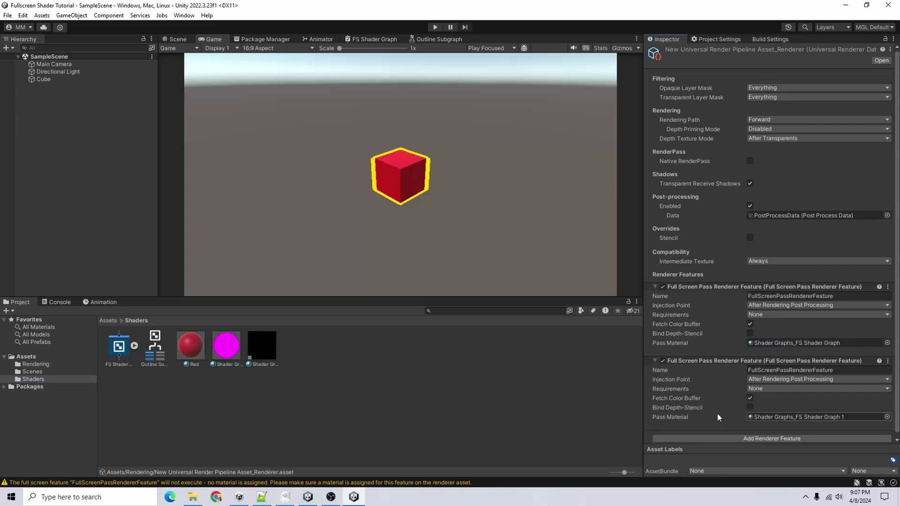
Set the second Full Screen Pass Renderer Feature's Injection Point to Before Rendering Post Processing, after also trying Before Rendering Transparents.
click(797, 379)
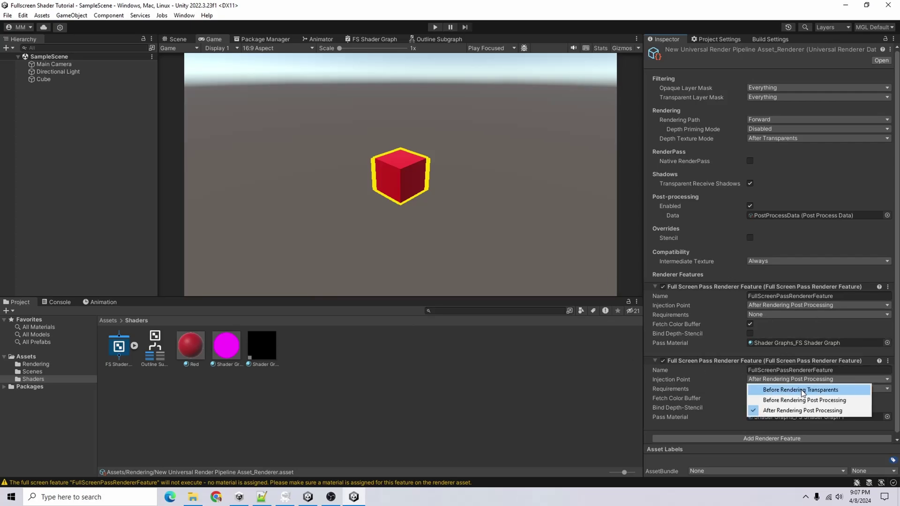
click(800, 400)
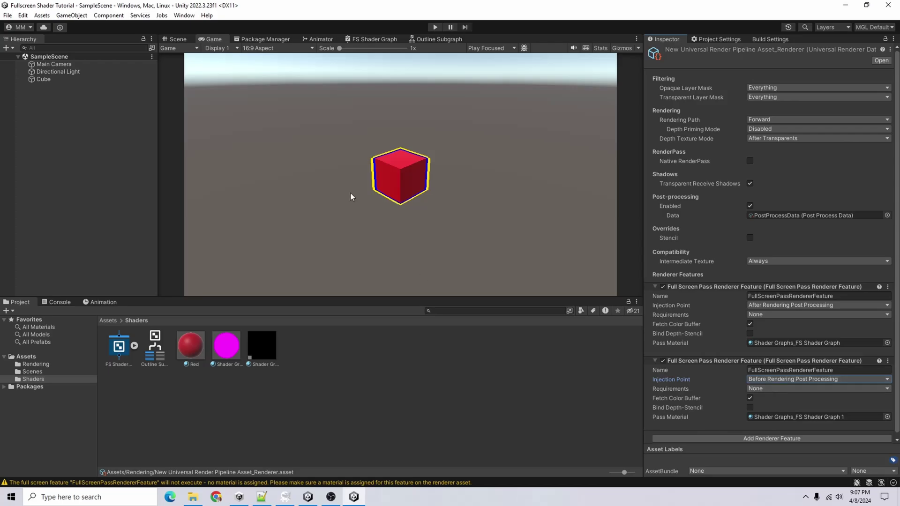
click(790, 380)
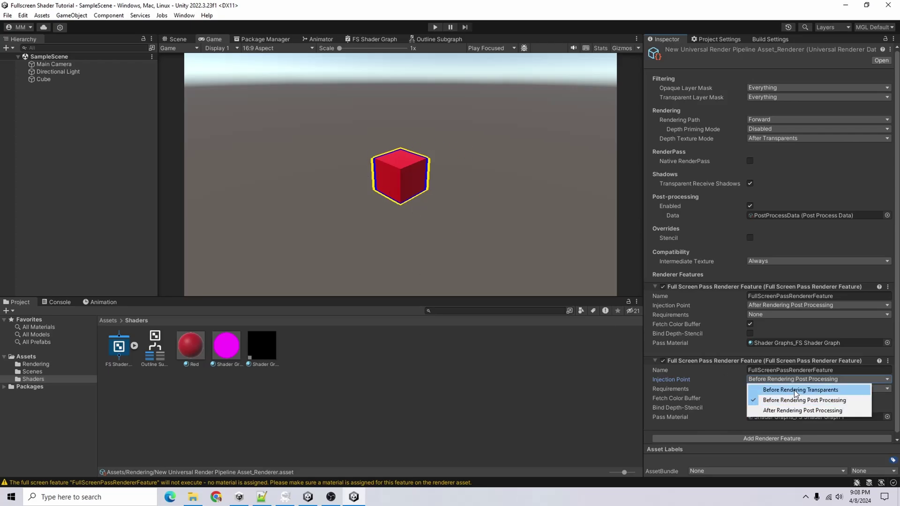
click(793, 390)
click(770, 379)
click(788, 402)
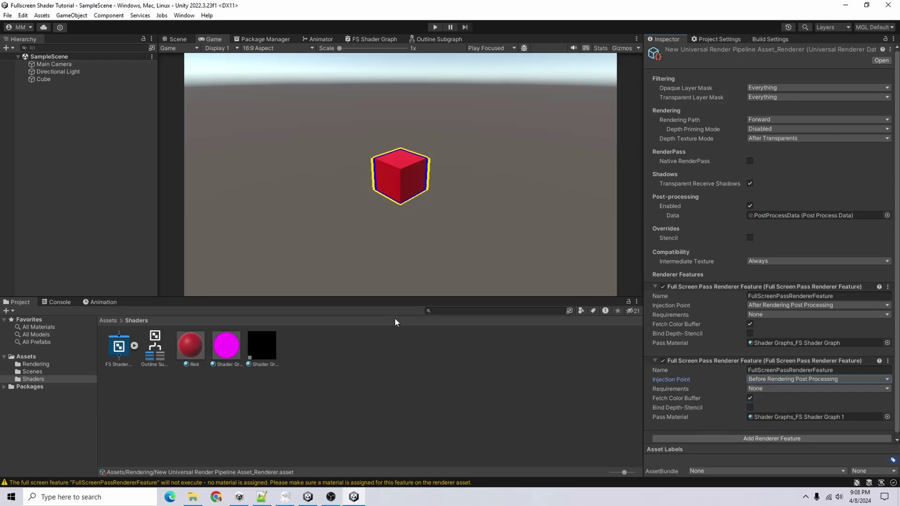
Set Outline Thickness to about 0.606 on the blue FS Shader Graph material and to 1 on the yellow copy.
click(231, 352)
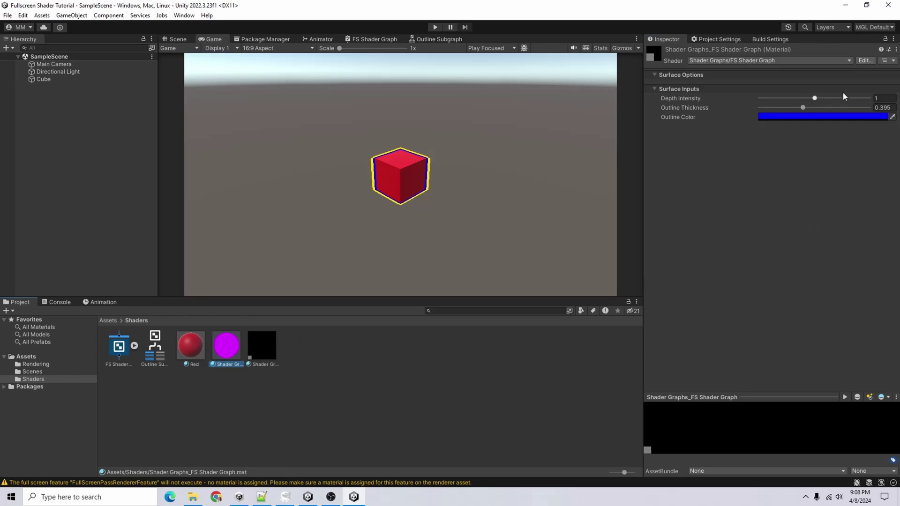
drag(803, 107, 765, 108)
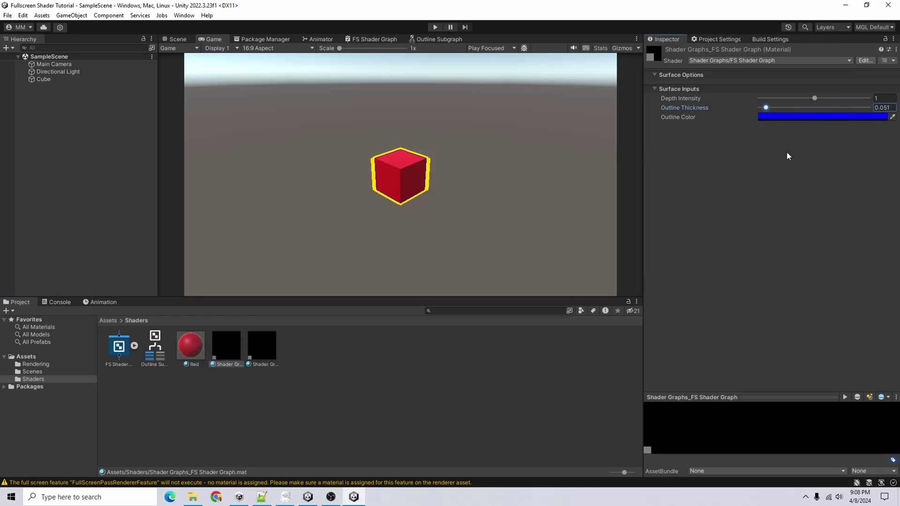
click(825, 107)
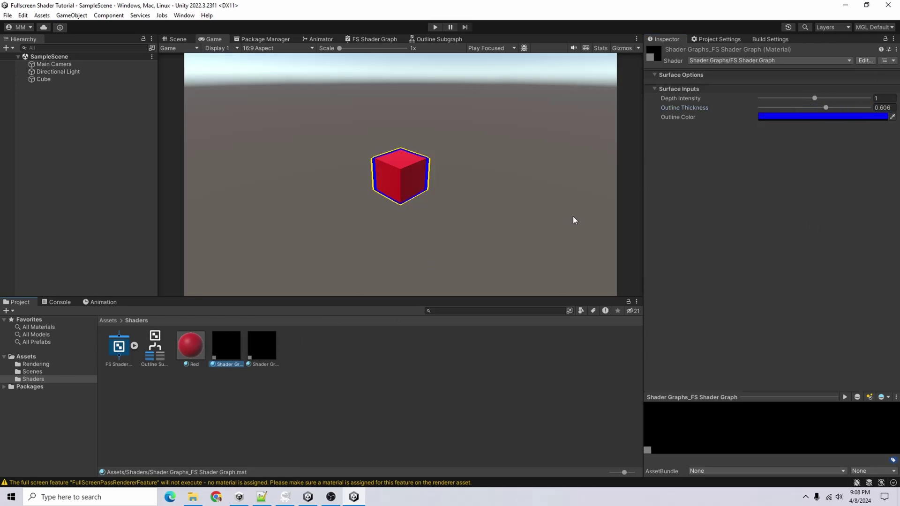
click(269, 343)
drag(869, 107, 872, 119)
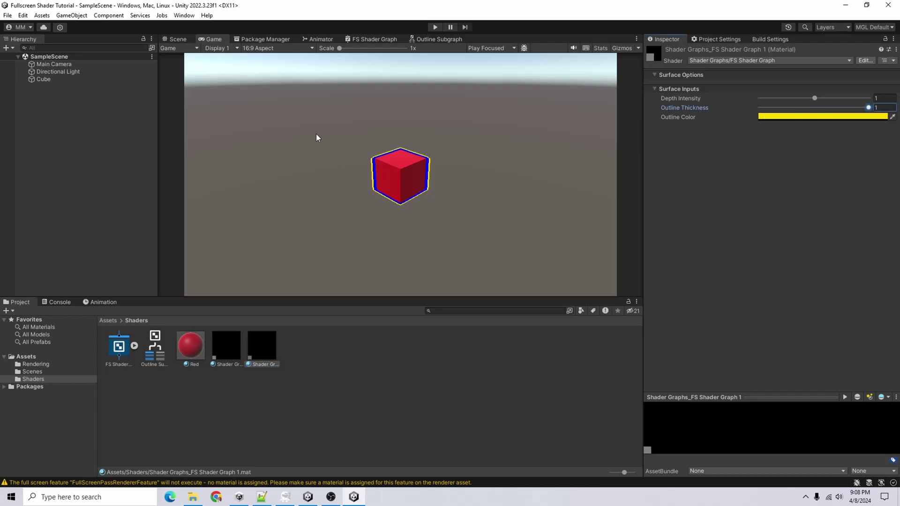
Check the outlines in the Scene view, and turn the Main Camera to a Y rotation of about -134.21 in the Game view.
click(174, 41)
alt+drag(473, 174, 305, 187)
click(214, 39)
click(63, 65)
drag(803, 97, 832, 119)
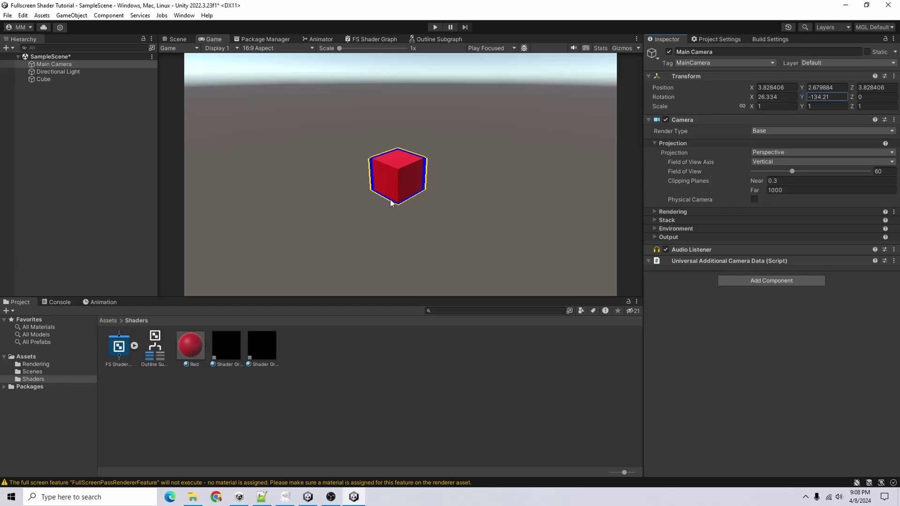
Add a 3D cylinder to the scene and move it to about -5.6 on X.
right_click(104, 139)
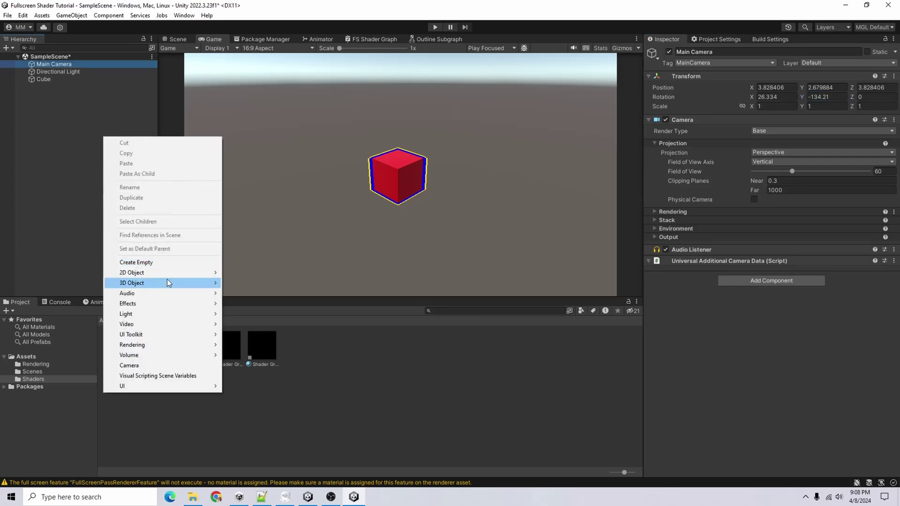
mouse_move(167, 282)
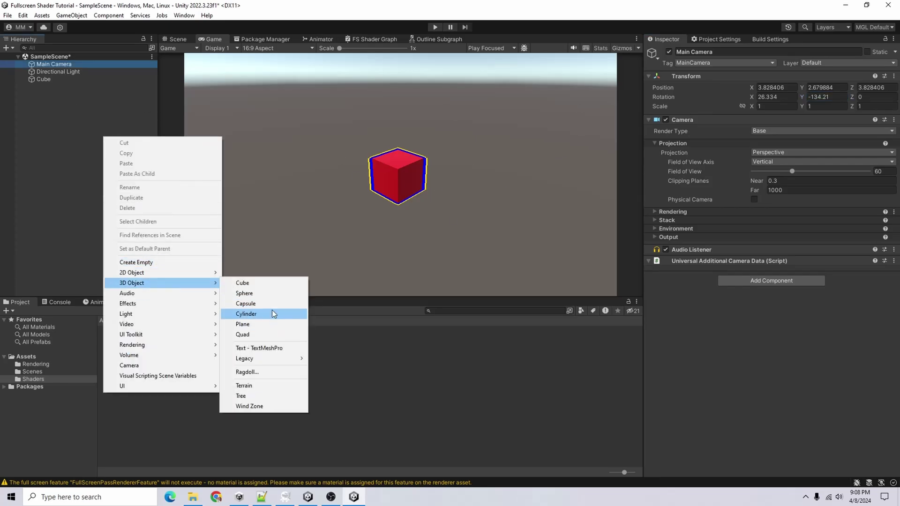
click(272, 313)
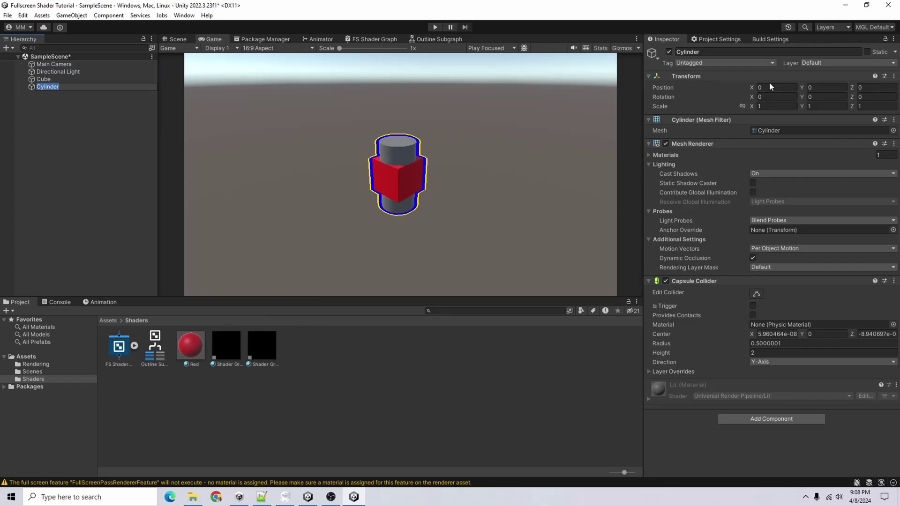
drag(754, 92, 203, 108)
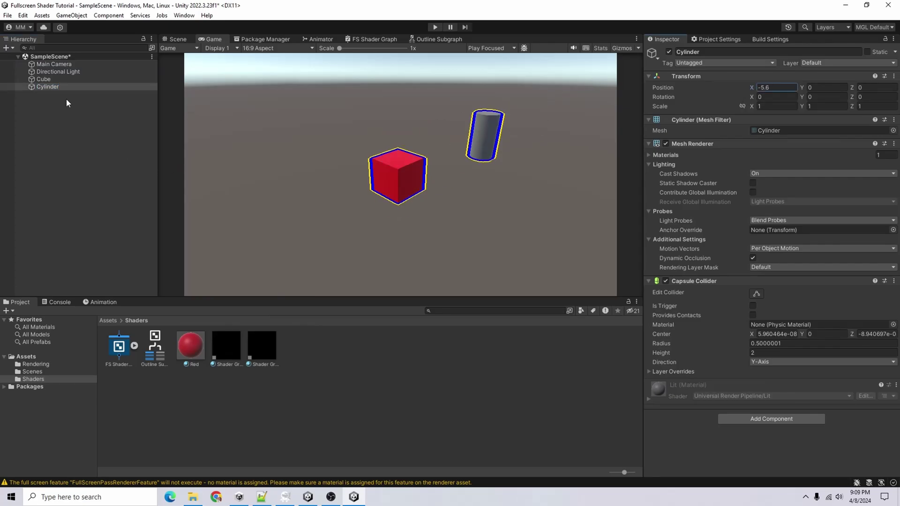
Add a 3D capsule, tilt it to about -57.01 on X, and place it at about X 2.4, Z -6.45.
right_click(58, 118)
mouse_move(137, 266)
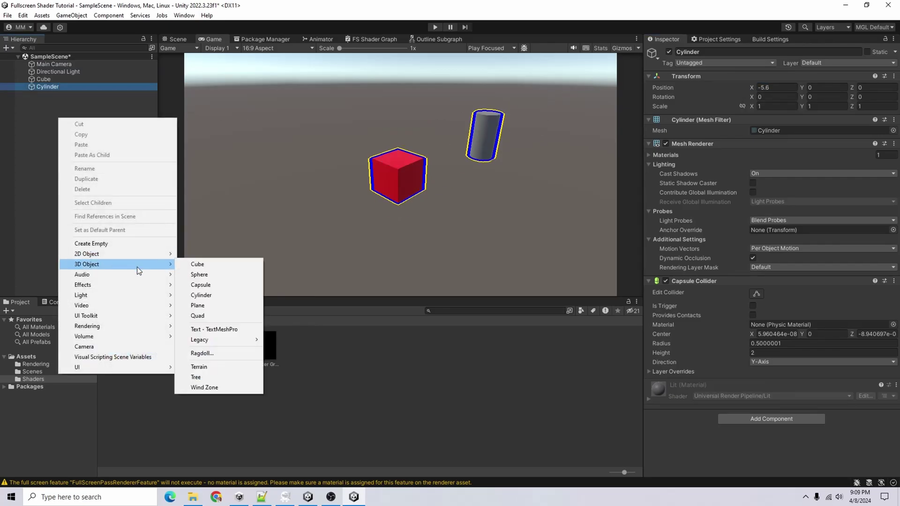
click(238, 288)
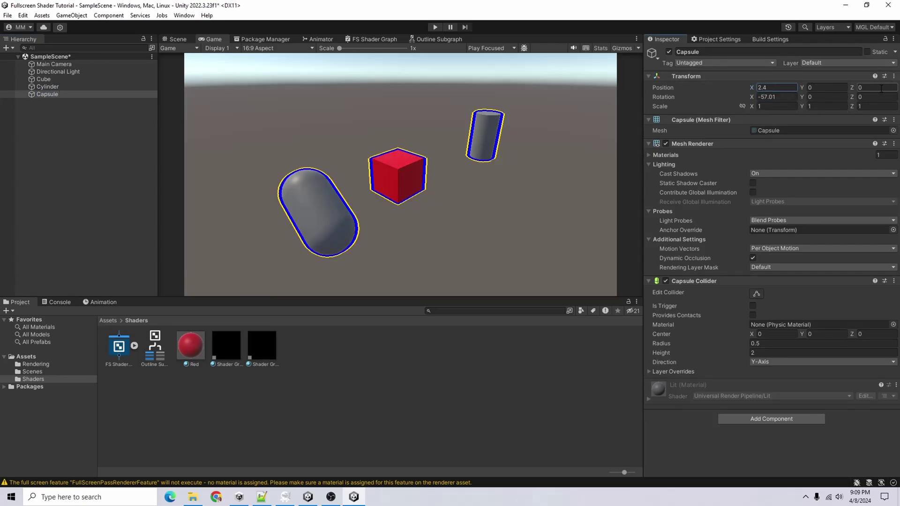
drag(851, 88, 751, 88)
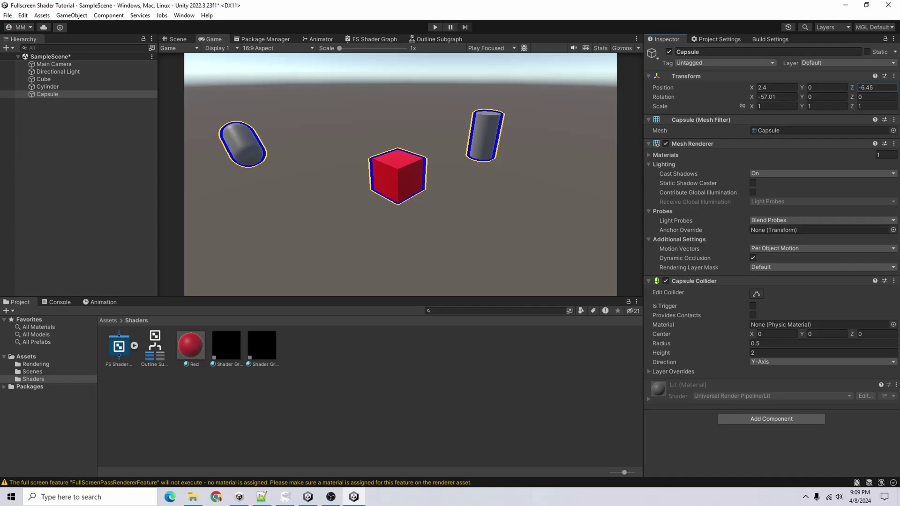
key(alt+Tab)
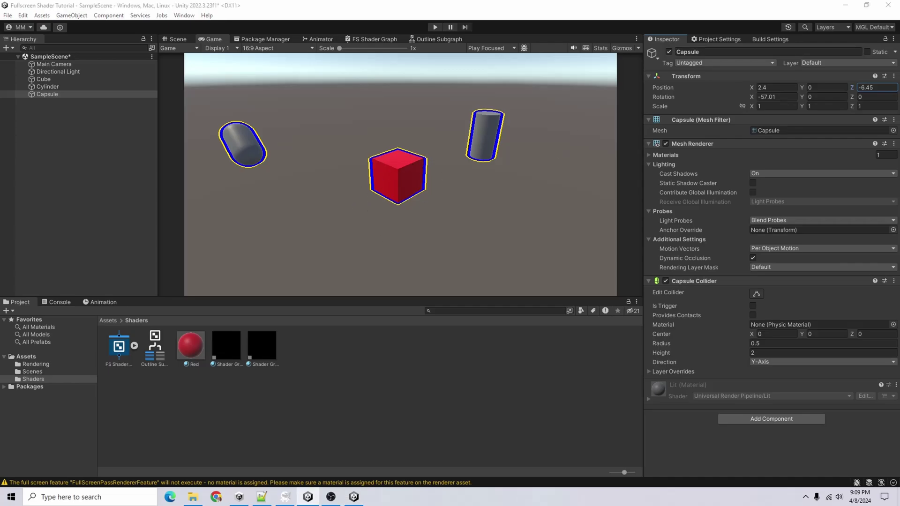
click(457, 5)
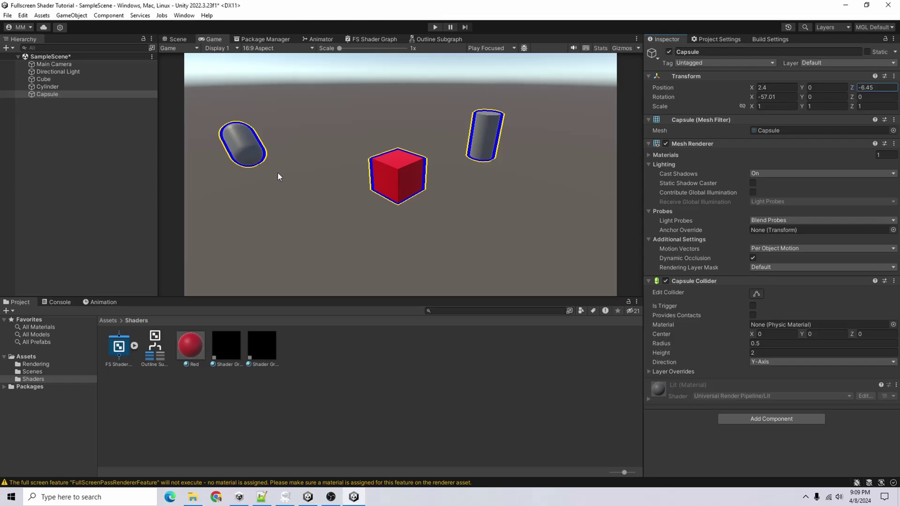